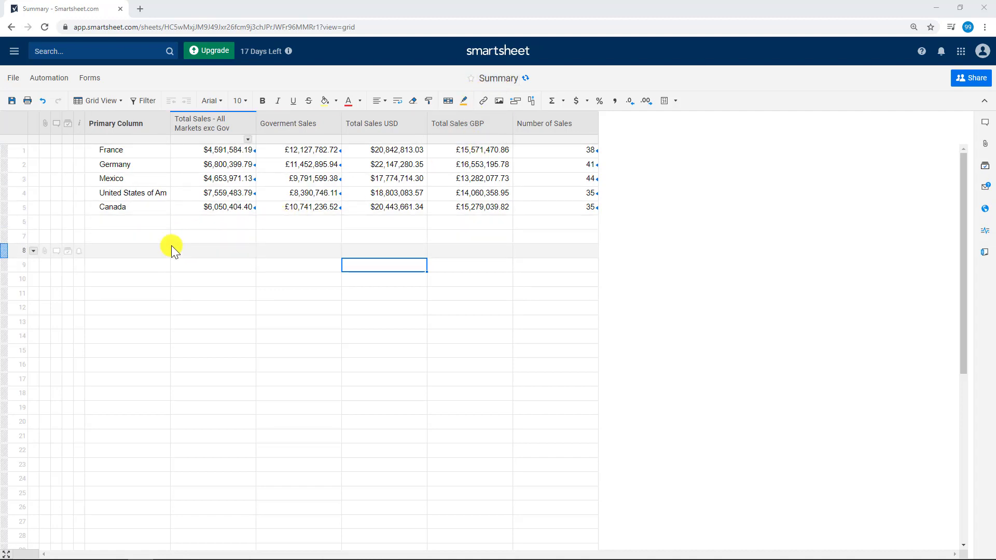
pyautogui.click(135, 151)
pyautogui.click(136, 163)
pyautogui.click(134, 179)
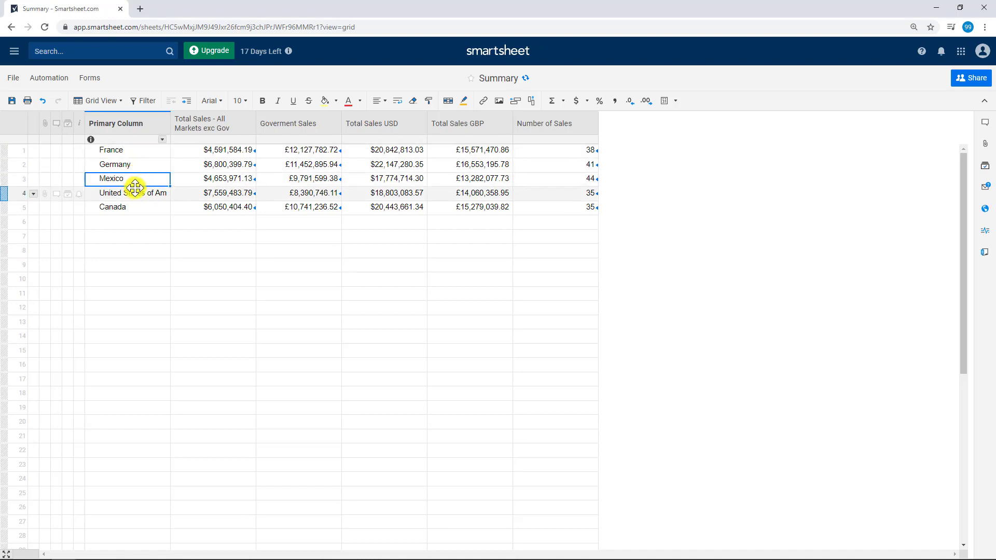
# Enter a SUM formula in row 6 of Total Sales - All Markets exc Gov that adds rows 1 to 5.
pyautogui.click(201, 222)
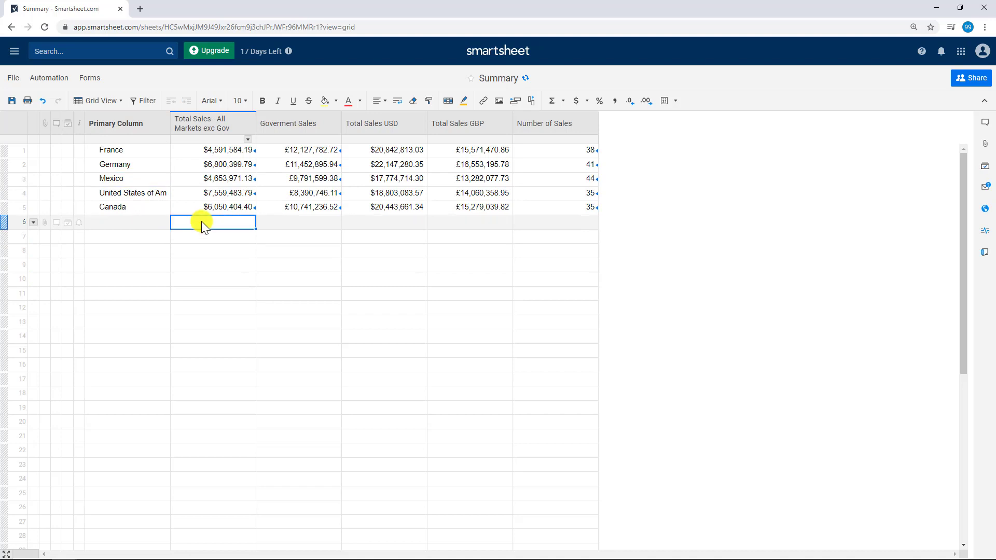
pyautogui.write('=sum(')
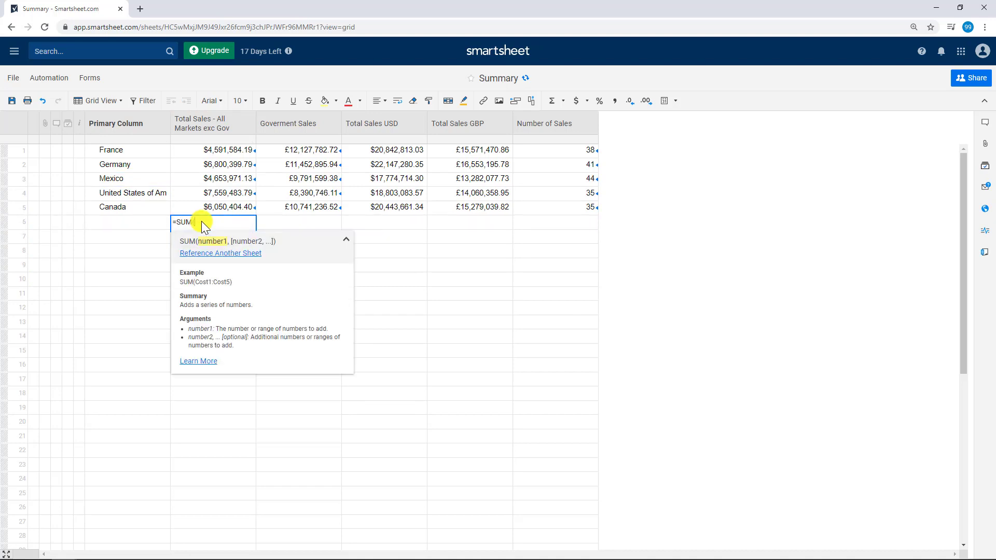
pyautogui.click(228, 150)
pyautogui.keyDown('shift'); pyautogui.click(234, 204); pyautogui.keyUp('shift')
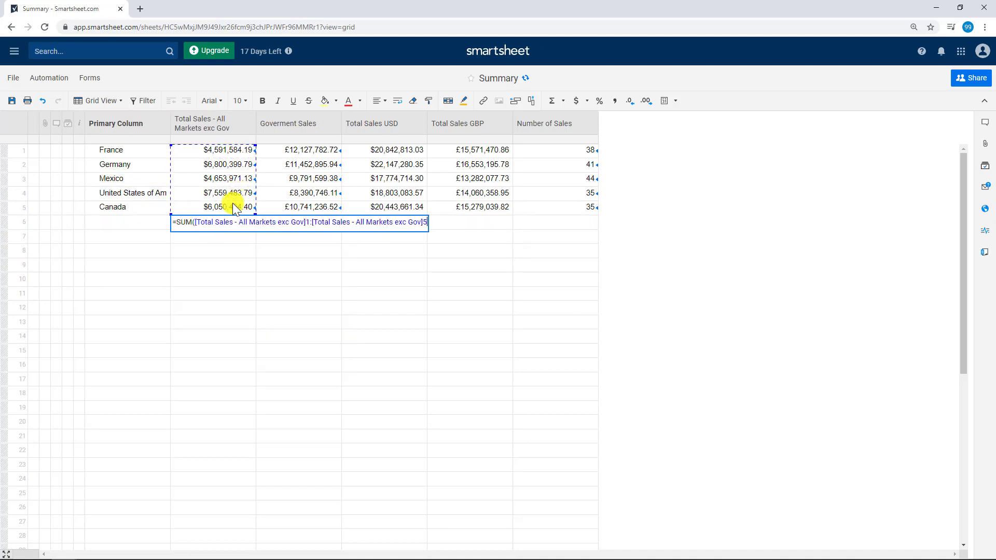
pyautogui.press('Return')
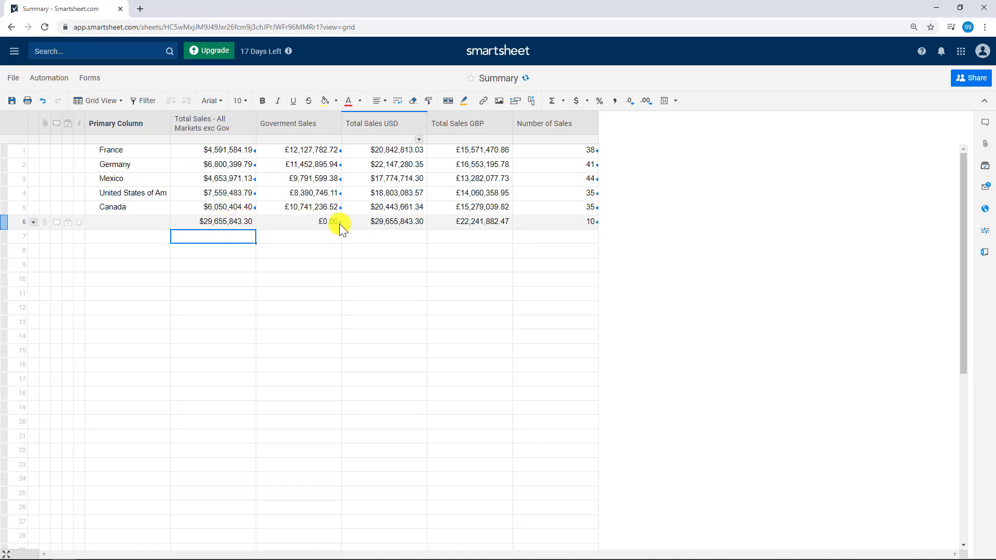
# Copy the row 6 SUM formula across the remaining columns through Number of Sales.
pyautogui.click(231, 221)
pyautogui.moveTo(256, 229); pyautogui.dragTo(576, 227)
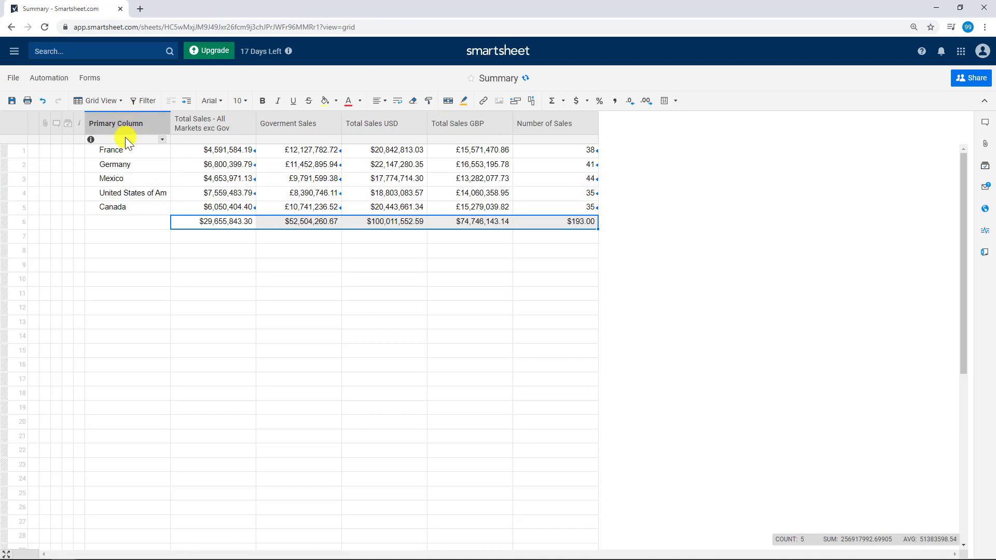
pyautogui.click(301, 222)
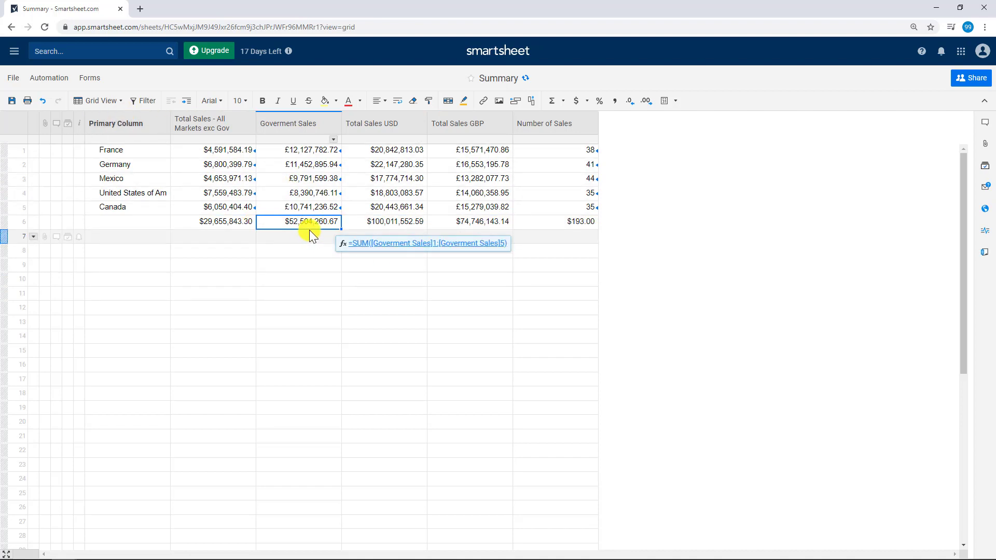
pyautogui.click(252, 223)
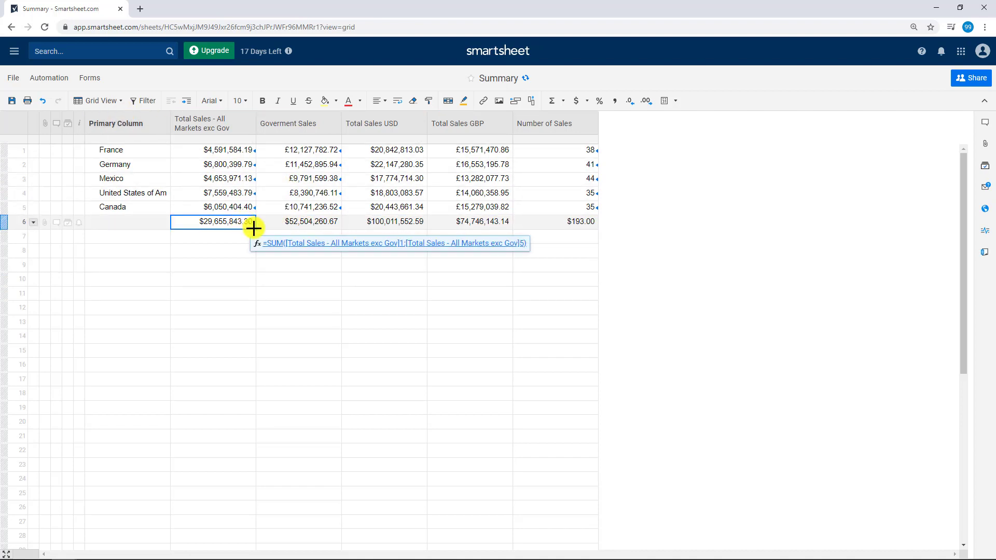
pyautogui.keyDown('shift'); pyautogui.click(593, 221); pyautogui.keyUp('shift')
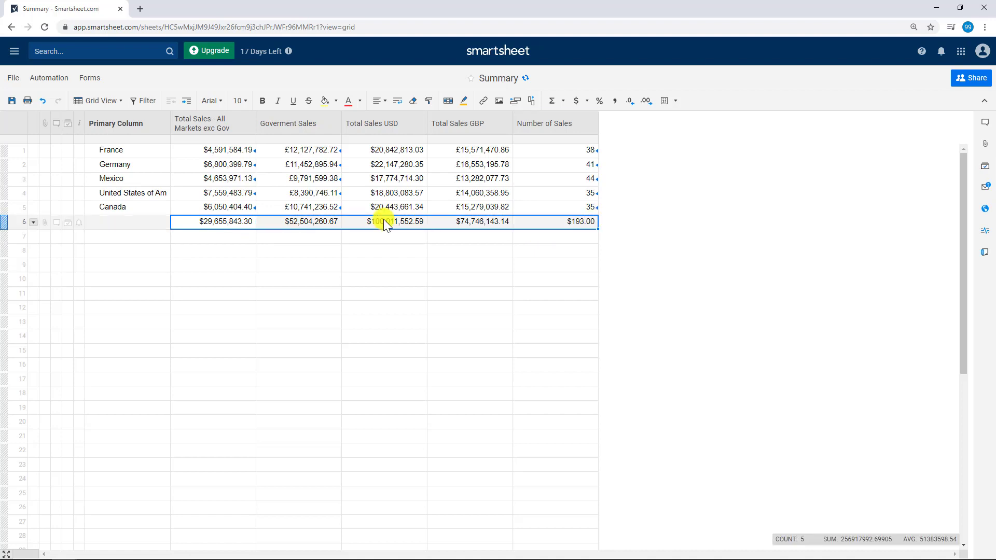
# Set the currency of the row 6 totals for Goverment Sales and Total Sales GBP to United Kingdom, Pound (GBP).
pyautogui.click(325, 234)
pyautogui.click(316, 220)
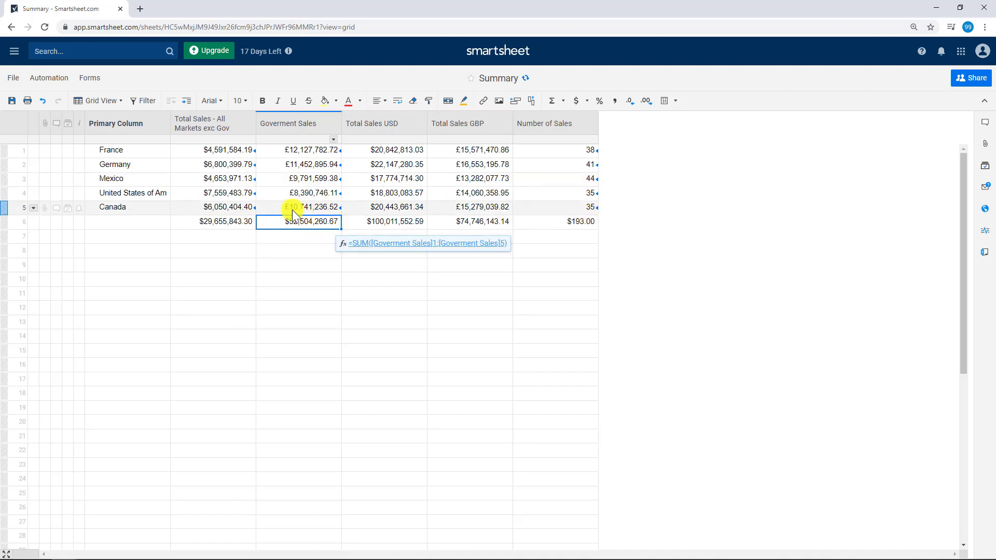
pyautogui.click(563, 101)
pyautogui.click(587, 101)
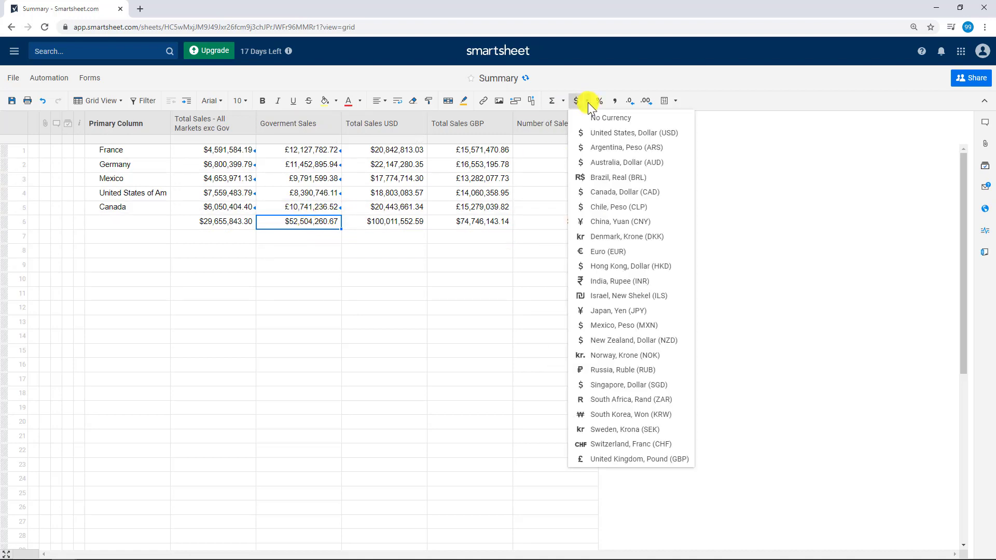
pyautogui.click(630, 456)
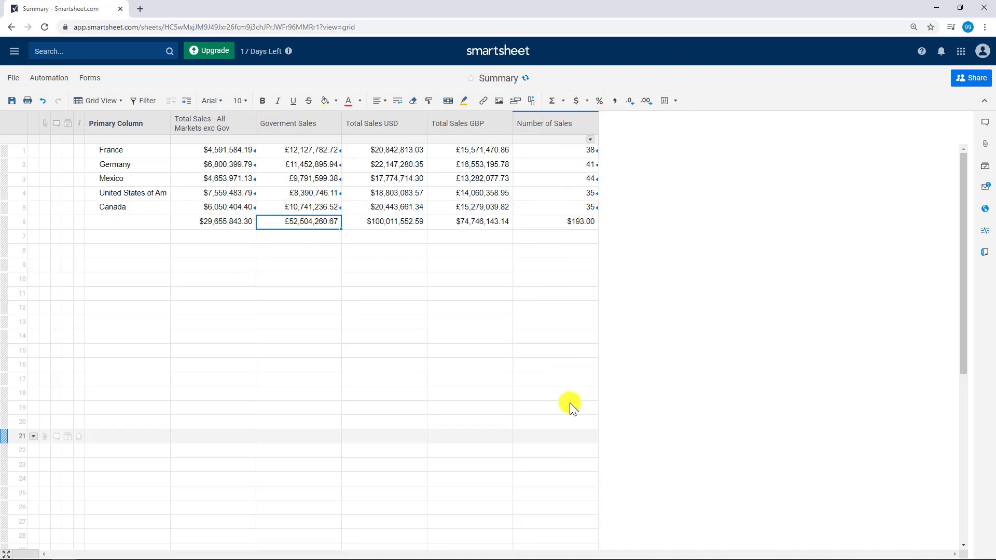
pyautogui.click(483, 221)
pyautogui.click(564, 101)
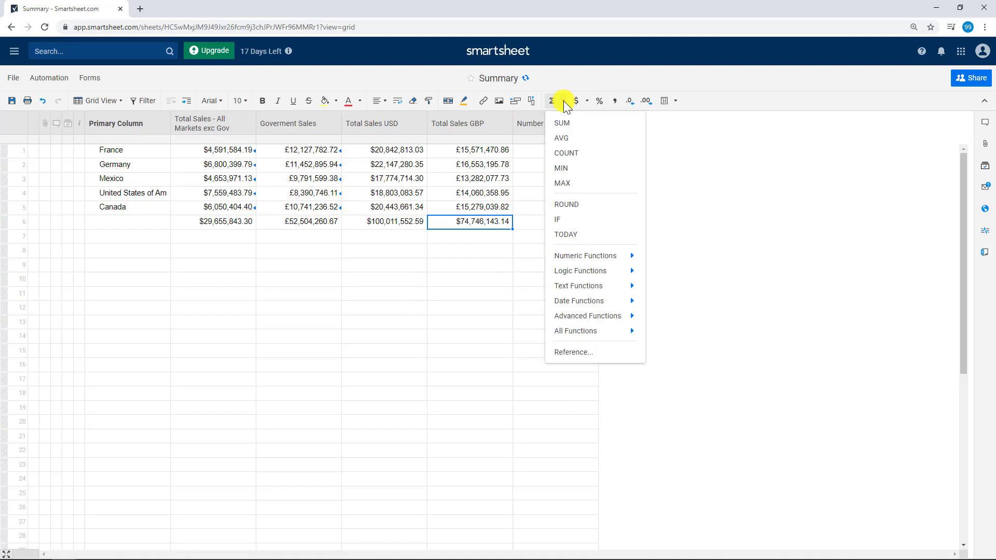
# Set the Number of Sales total in row 6 to No Currency and save the Summary sheet.
pyautogui.click(591, 225)
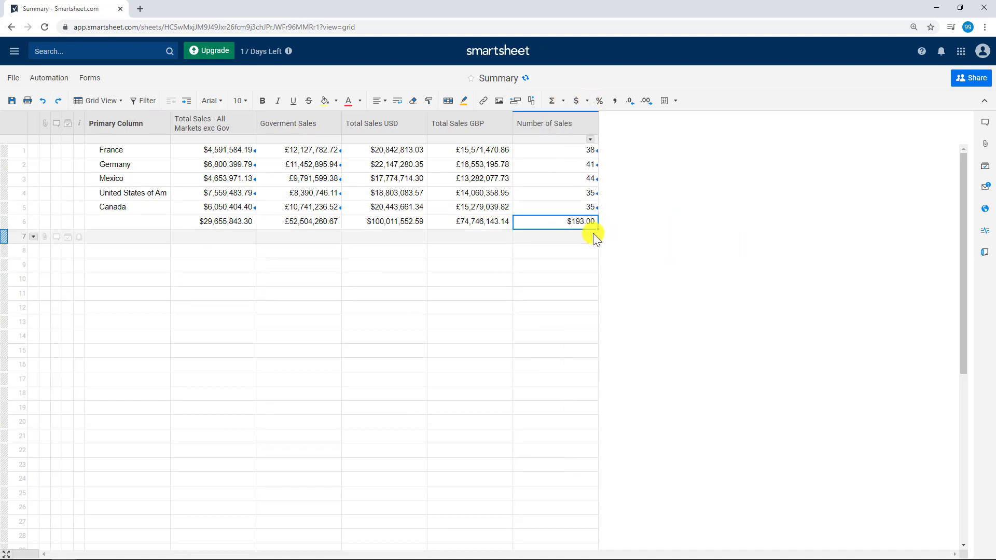
pyautogui.click(587, 101)
pyautogui.click(625, 119)
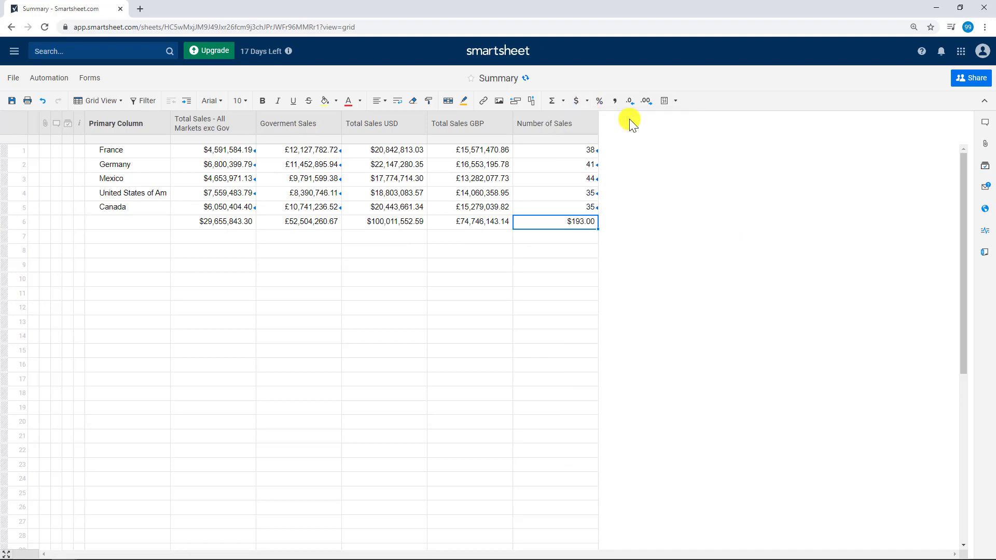
pyautogui.click(367, 267)
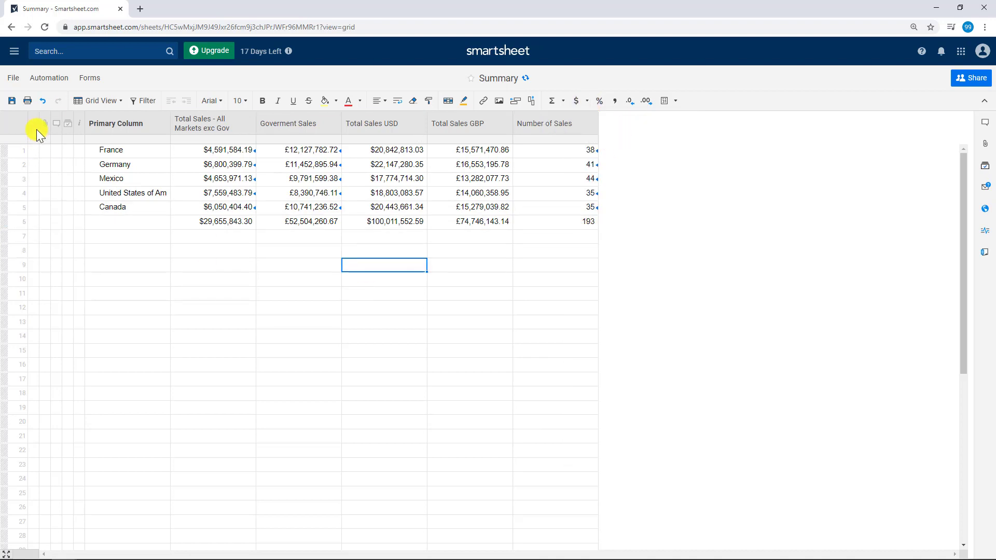
pyautogui.click(10, 102)
# Create a dashboard named "Top 5 Markets Performance" in the Smartsheet Advanced workspace and open it.
pyautogui.click(502, 56)
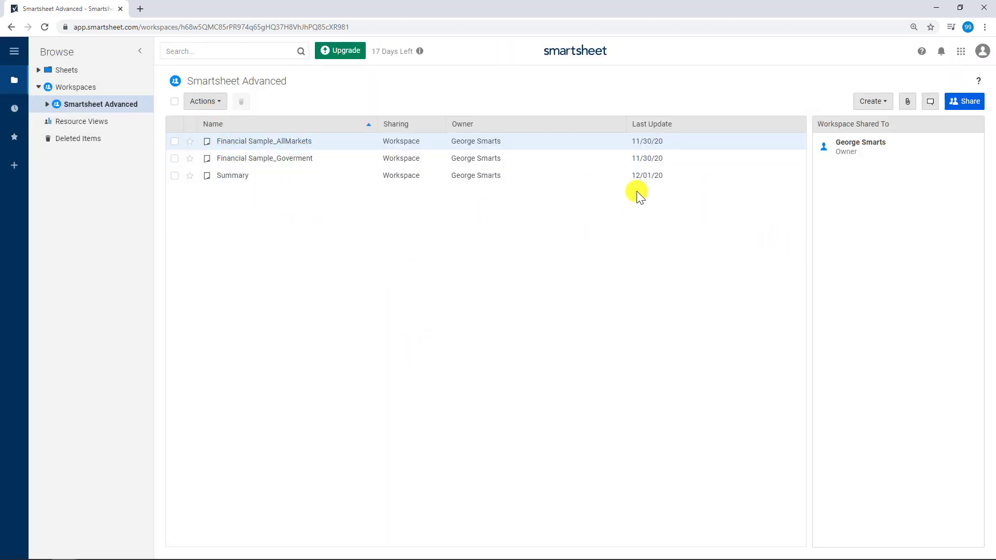
pyautogui.click(889, 105)
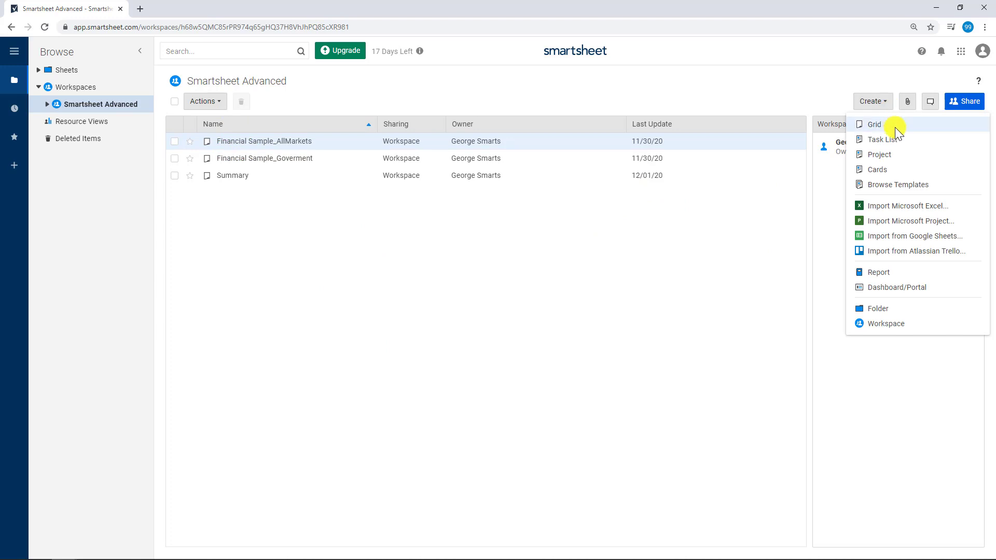
pyautogui.click(898, 289)
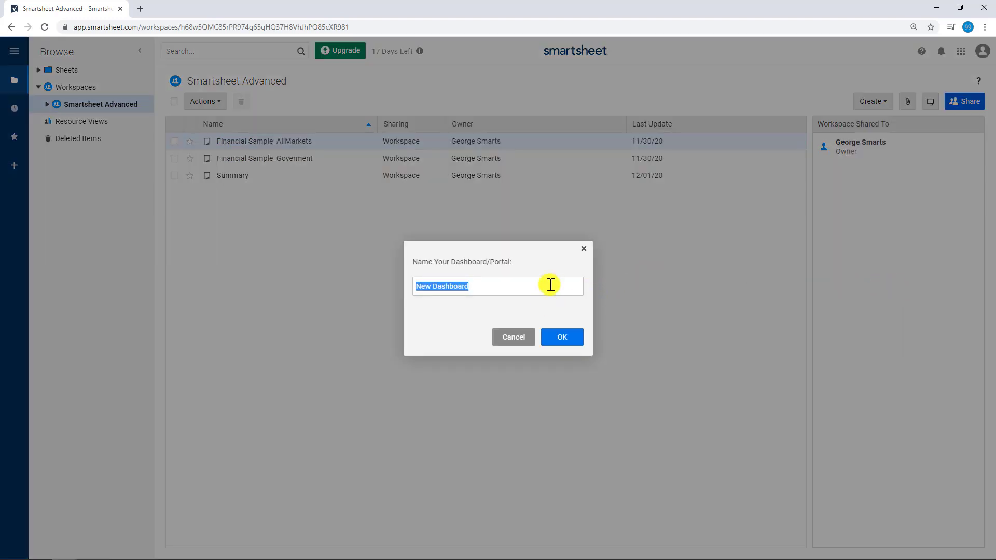
pyautogui.write('Top 5 Markets Performance')
pyautogui.click(571, 338)
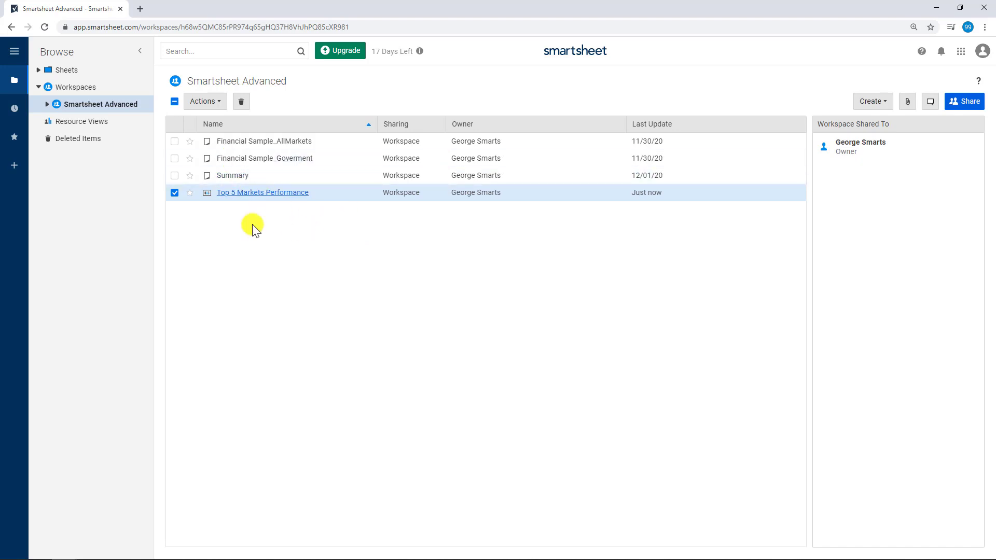
pyautogui.click(270, 193)
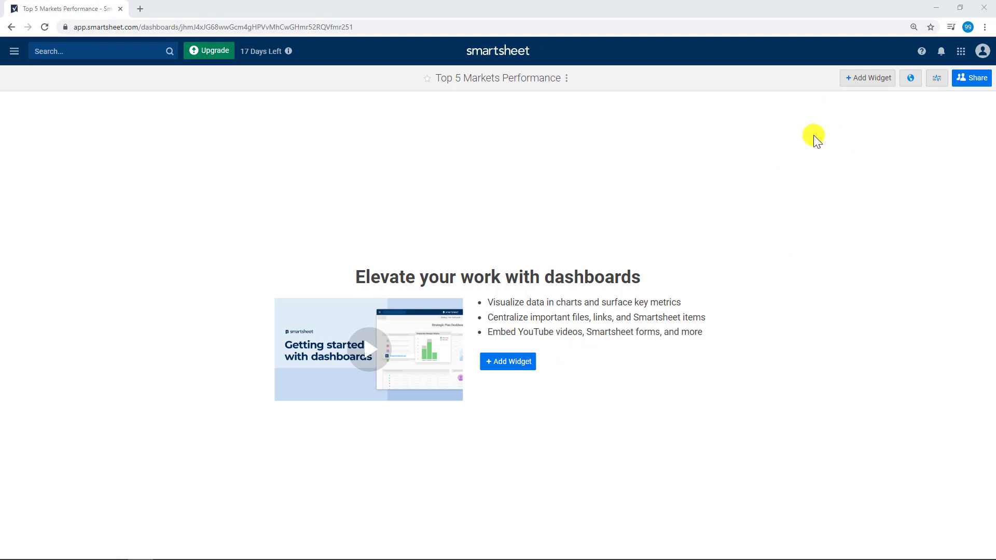
# Add a Title widget reading "Here is the performance of our Top 5 Markets" and move it to the upper middle of the dashboard.
pyautogui.click(531, 362)
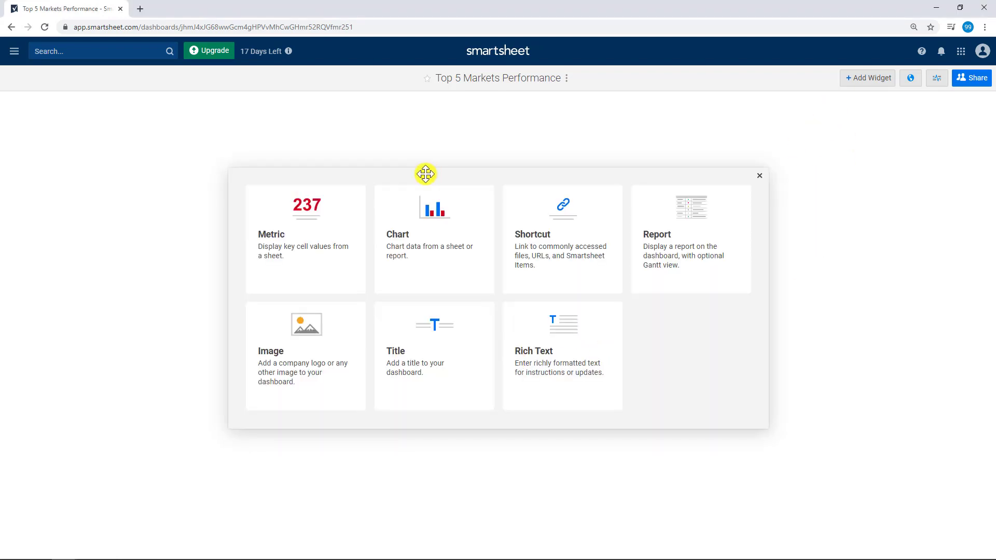
pyautogui.click(444, 335)
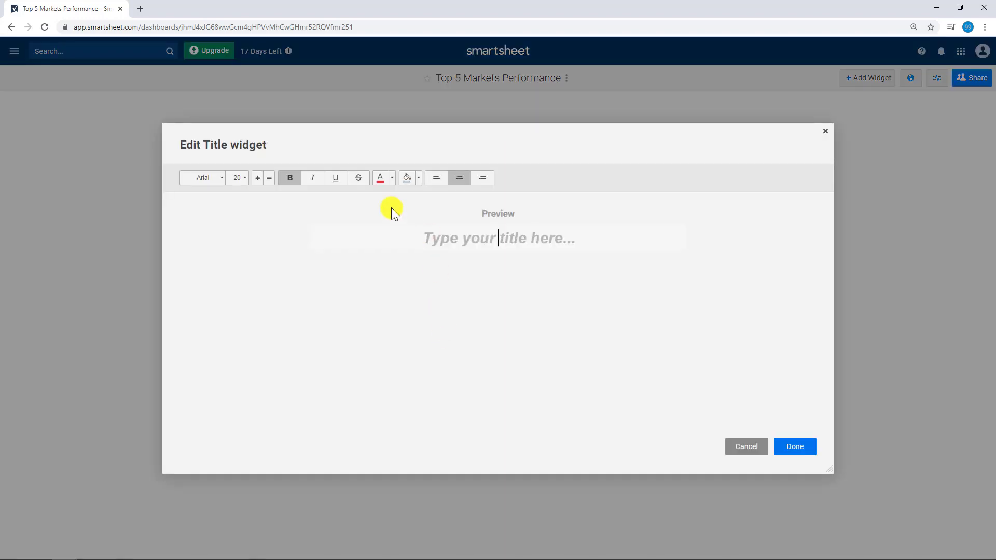
pyautogui.click(547, 226)
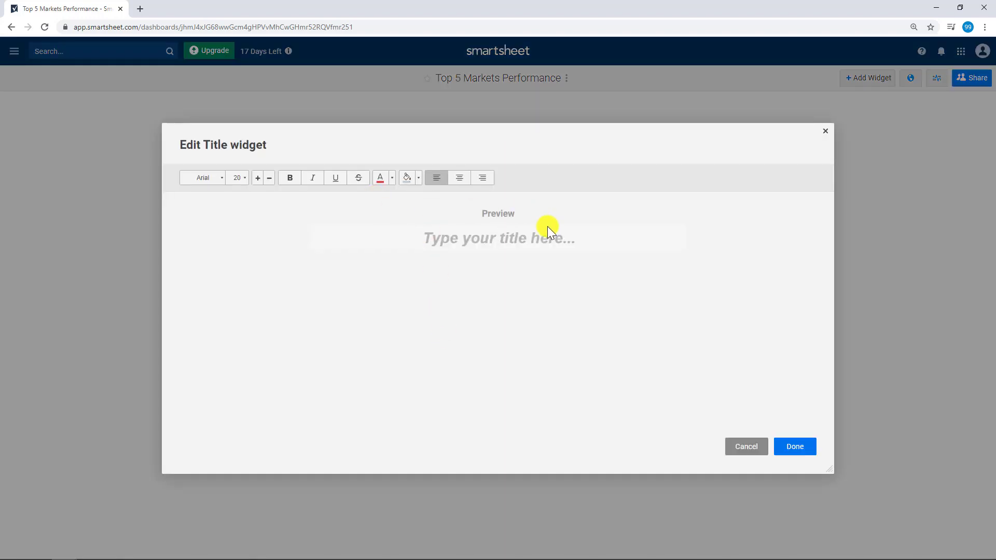
pyautogui.click(573, 242)
pyautogui.write('Here is the perfo')
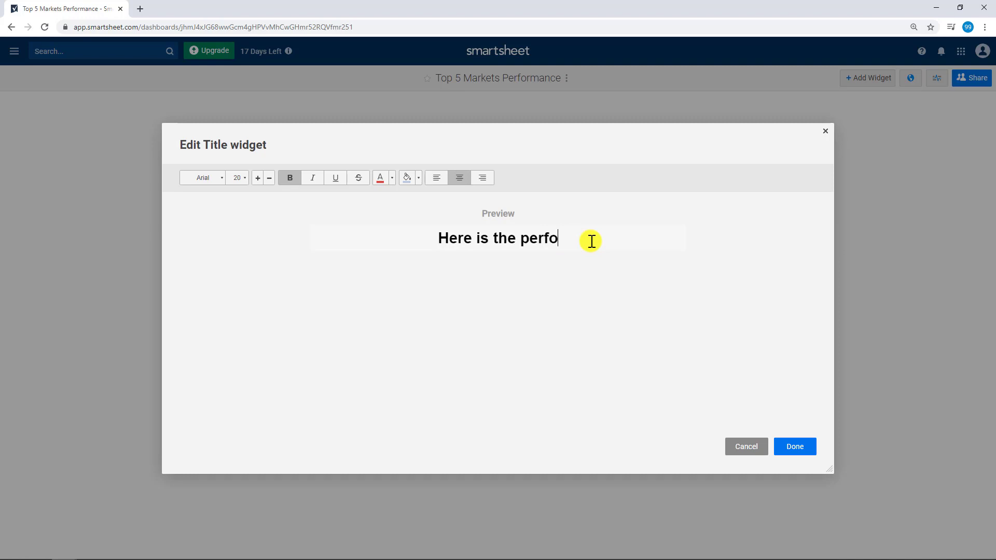
pyautogui.write('rmance of our')
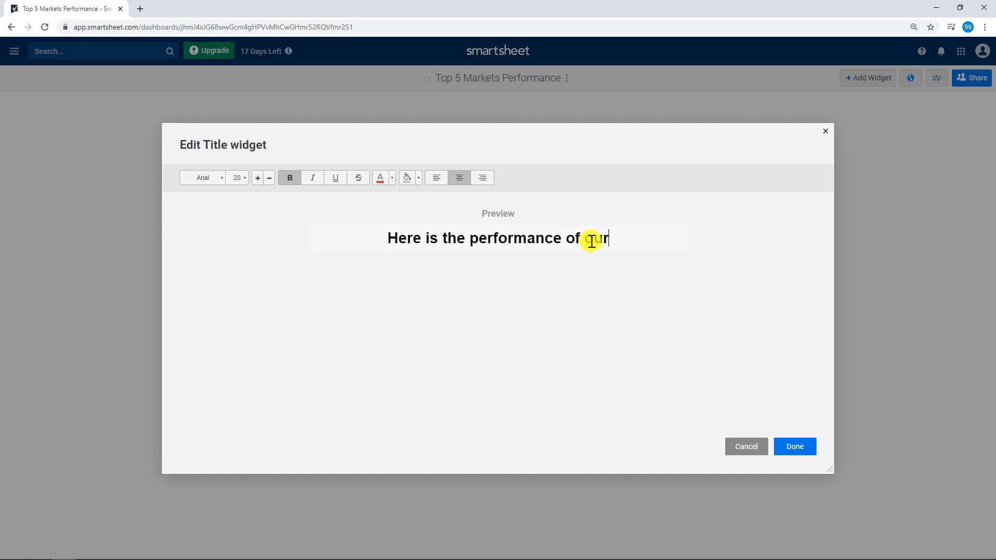
pyautogui.write(' Top 5 Markets')
pyautogui.click(802, 447)
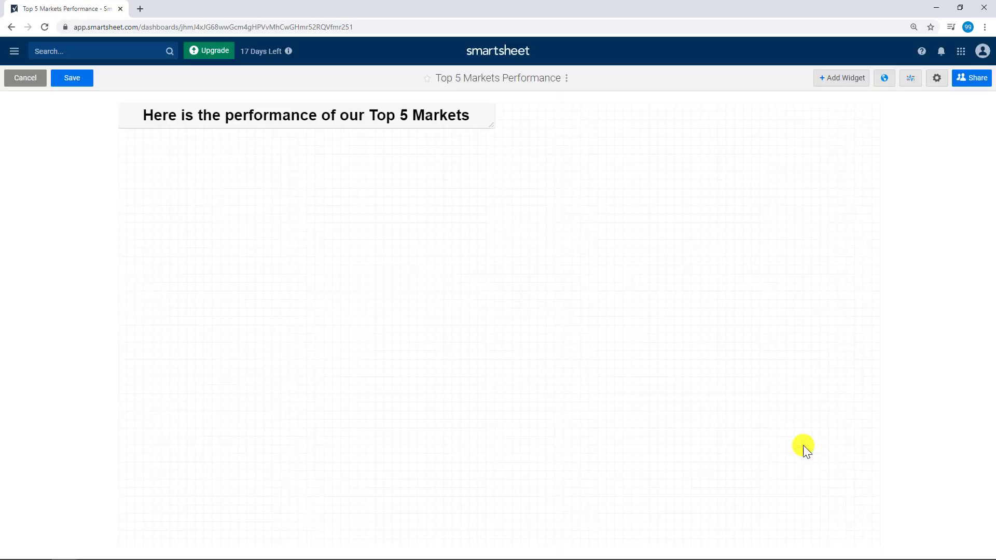
pyautogui.moveTo(353, 106); pyautogui.dragTo(537, 110)
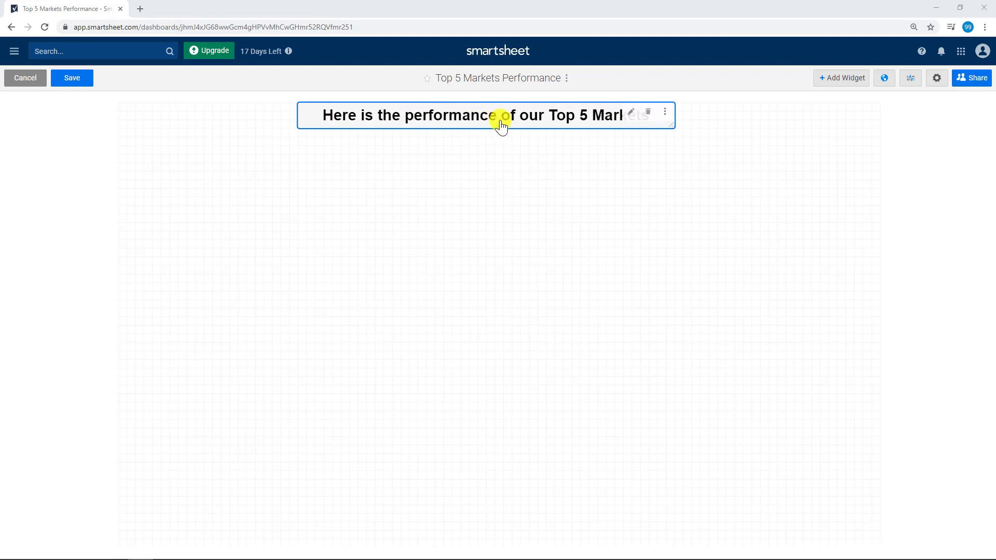
# Change the title widget's text to "Top 5 Markets Performance".
pyautogui.click(631, 113)
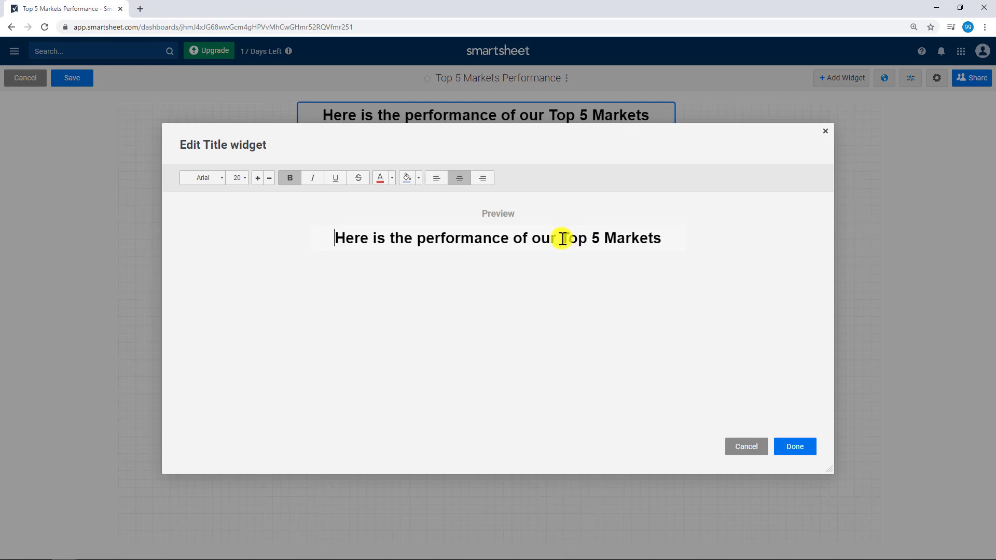
pyautogui.moveTo(563, 238); pyautogui.dragTo(227, 237)
pyautogui.press('BackSpace')
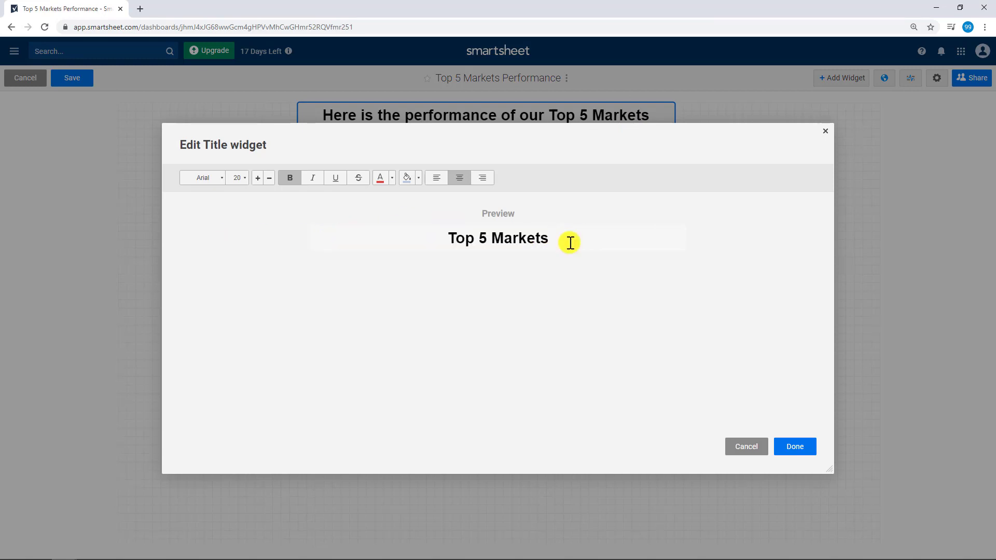
pyautogui.write('Perfo')
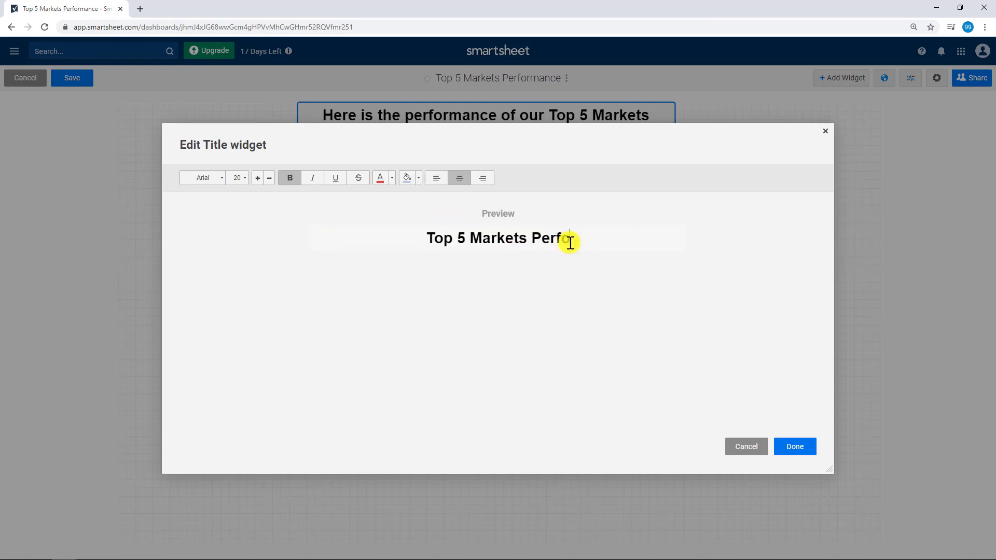
pyautogui.write('rmance')
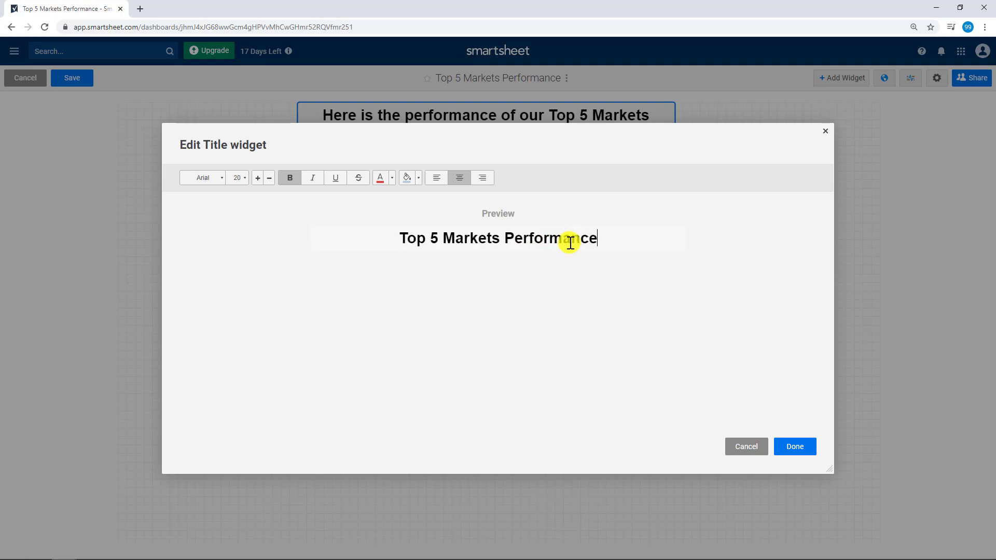
pyautogui.click(803, 448)
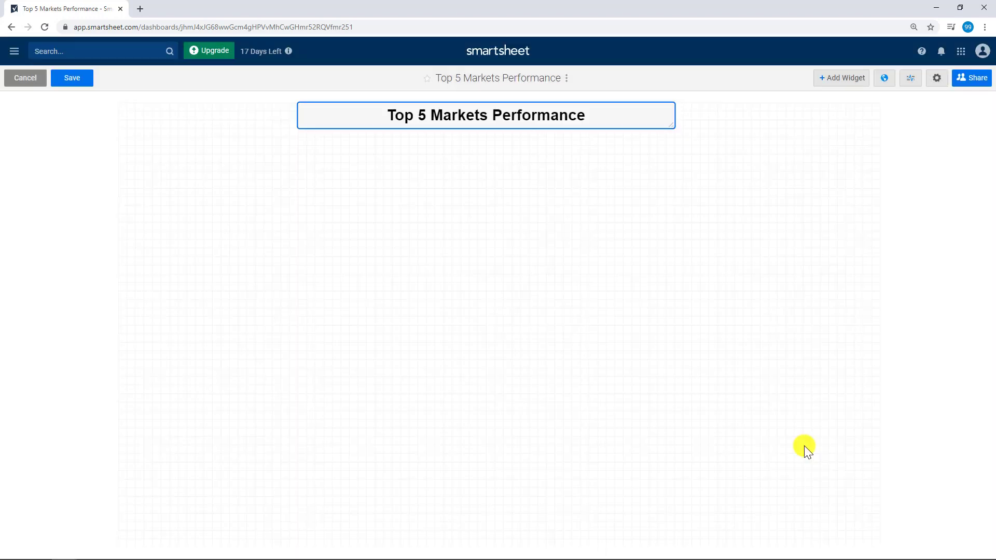
# Format the title widget's text as italic and black on a light green background.
pyautogui.doubleClick(561, 123)
pyautogui.moveTo(642, 235); pyautogui.dragTo(264, 225)
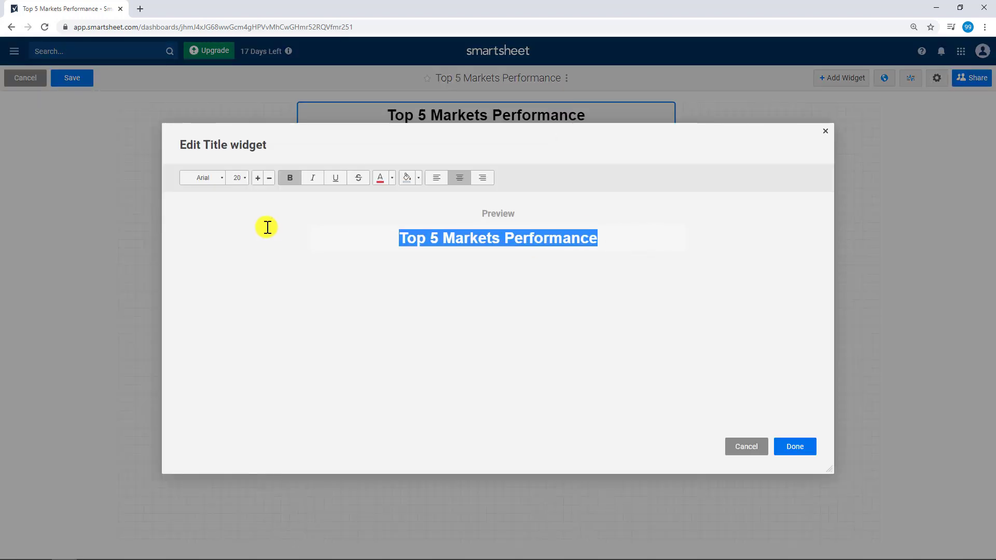
pyautogui.click(310, 179)
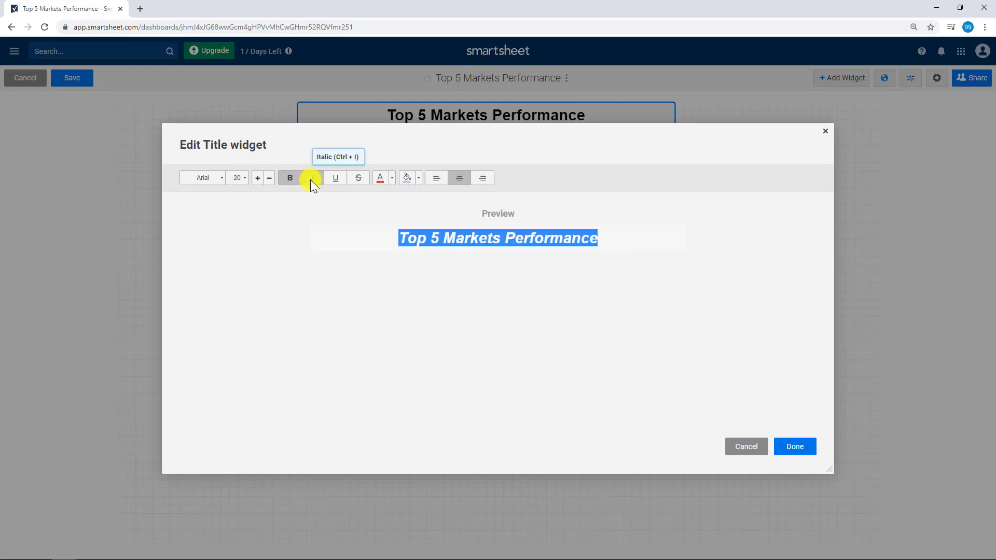
pyautogui.click(418, 179)
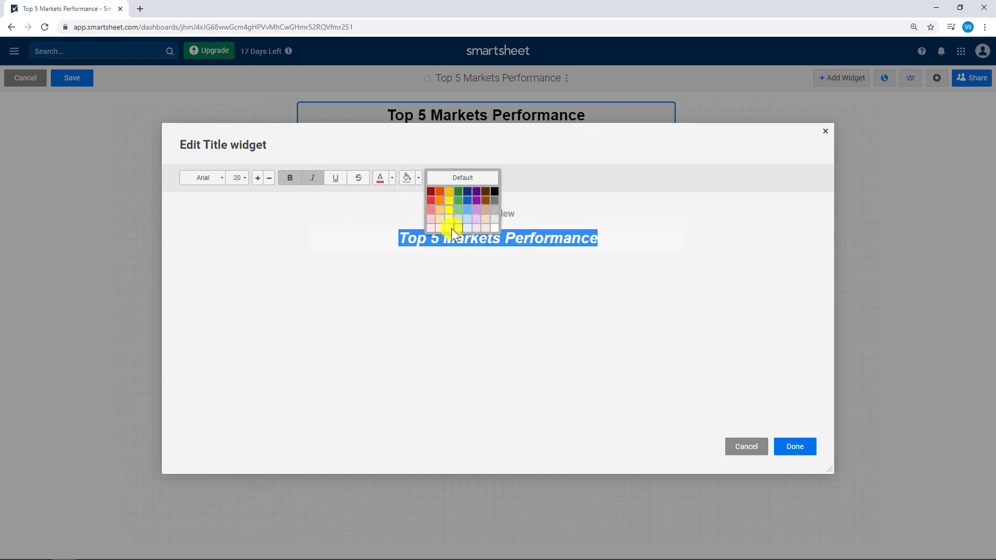
pyautogui.click(452, 228)
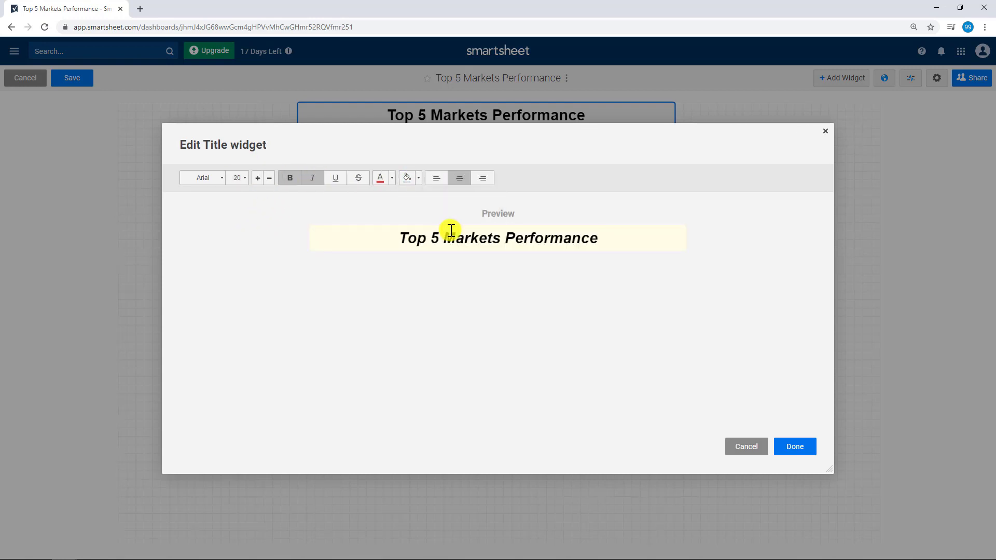
pyautogui.click(392, 179)
pyautogui.click(468, 191)
pyautogui.click(407, 178)
pyautogui.click(459, 217)
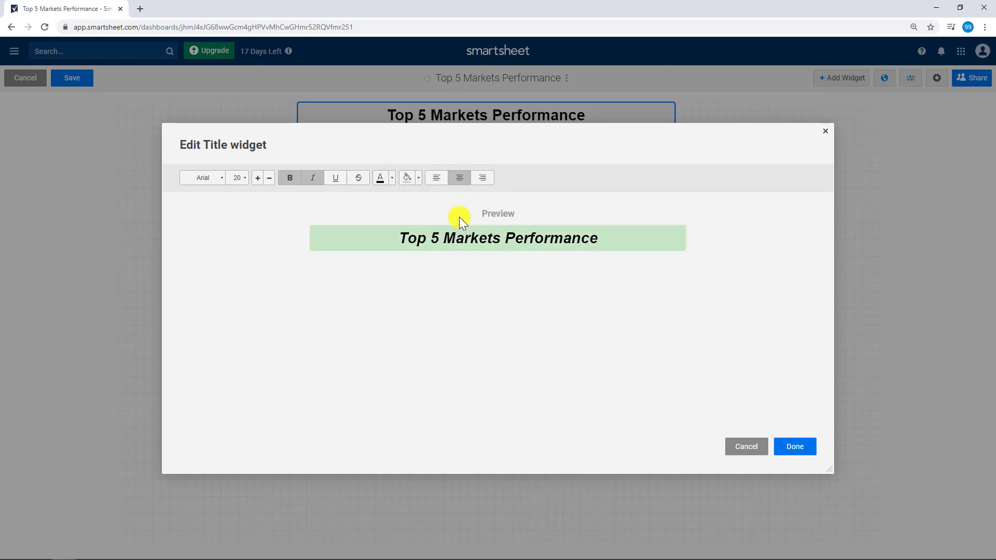
pyautogui.click(807, 446)
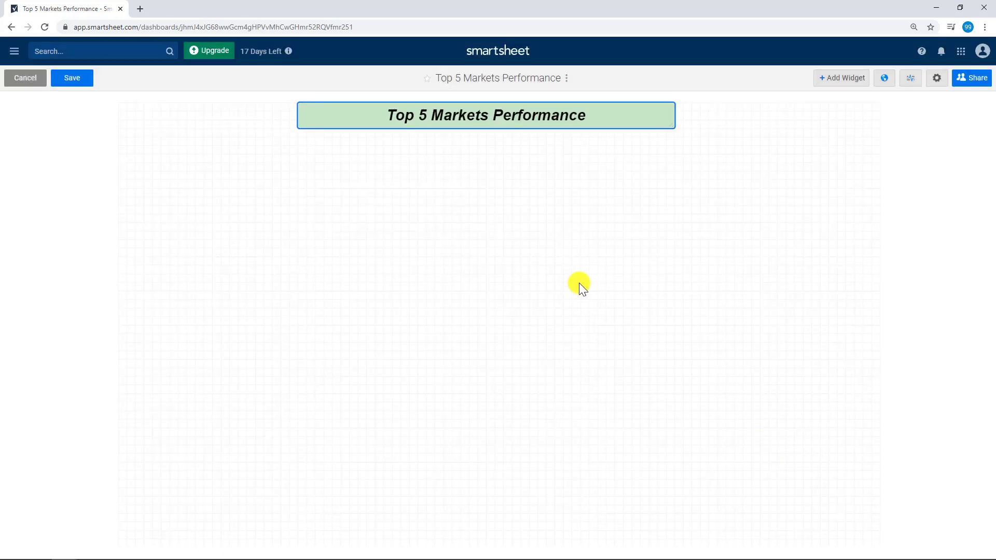
pyautogui.click(491, 209)
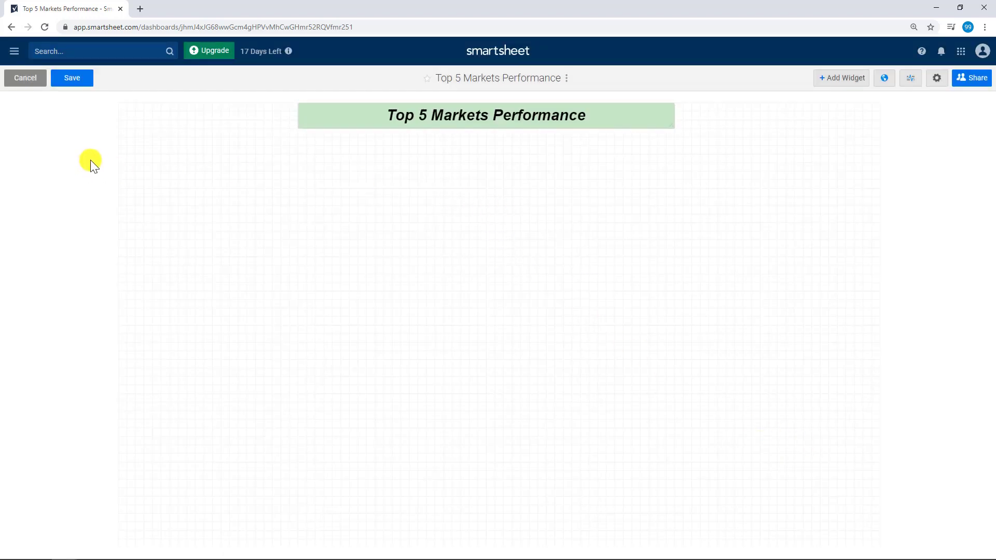
# Add a Metric widget that uses the row 6 Total Sales USD cell of the Summary sheet in Smartsheet Advanced.
pyautogui.click(848, 80)
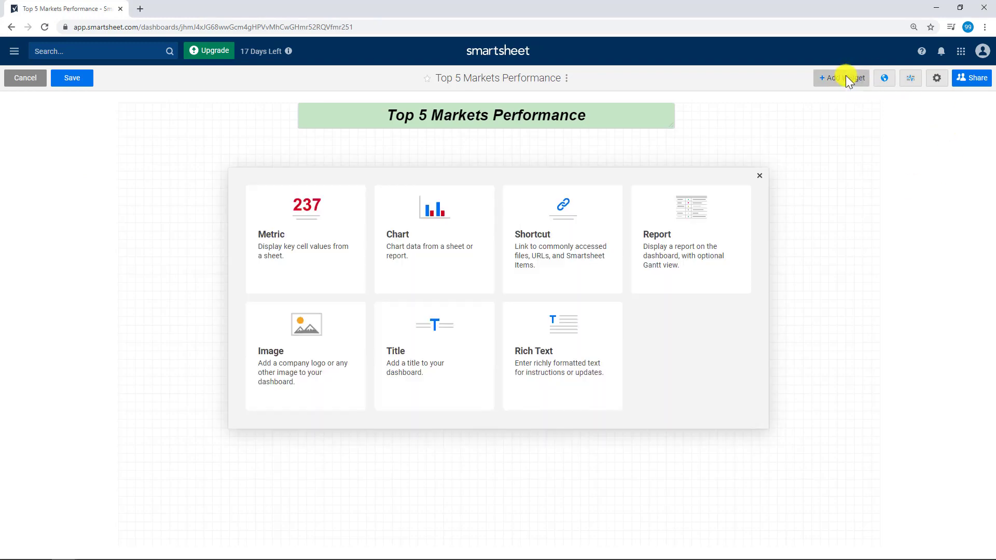
pyautogui.click(303, 225)
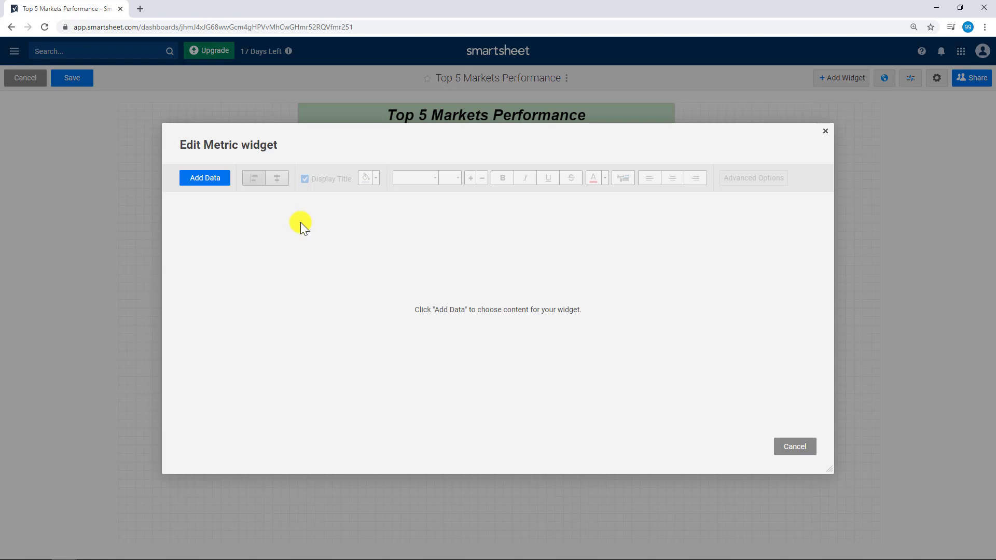
pyautogui.click(207, 178)
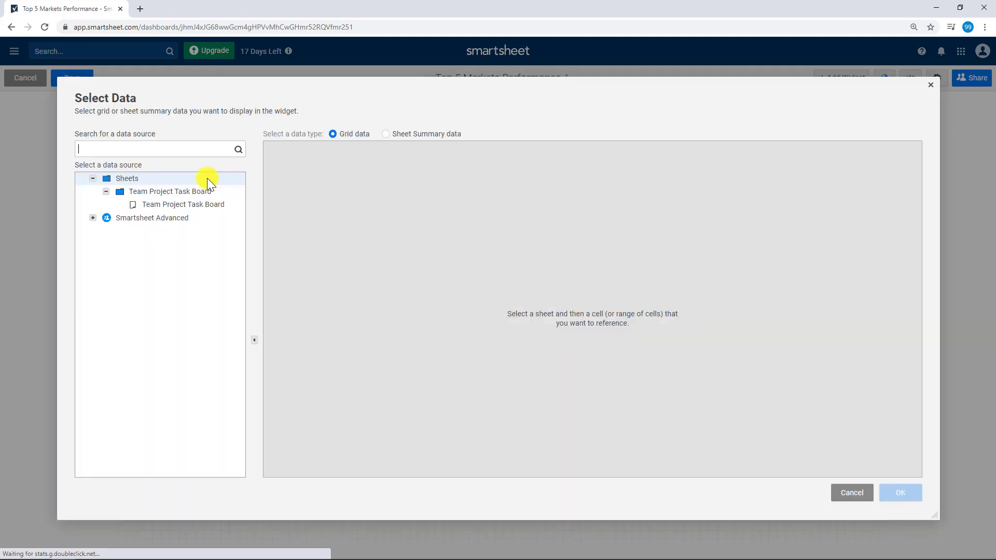
pyautogui.click(92, 219)
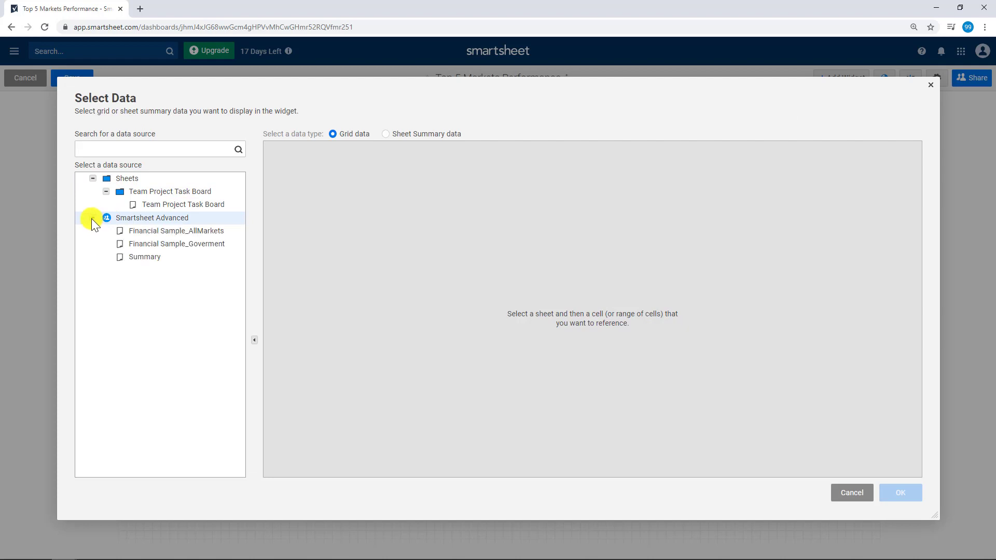
pyautogui.click(144, 256)
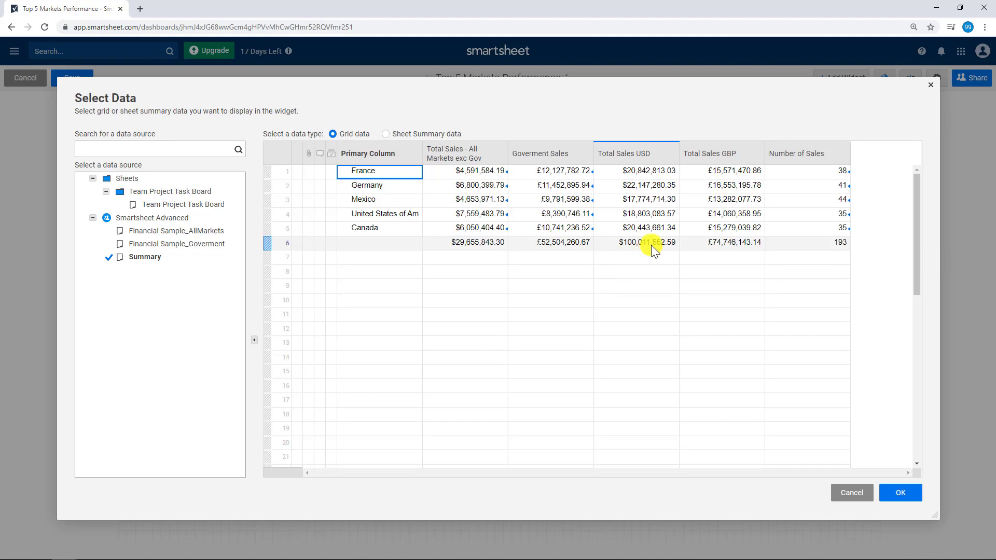
pyautogui.click(652, 244)
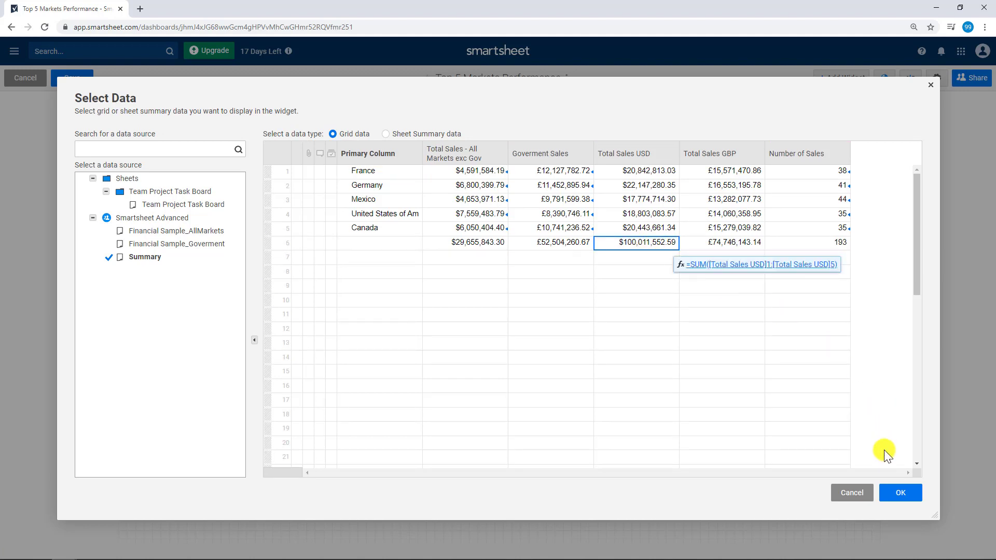
pyautogui.click(906, 491)
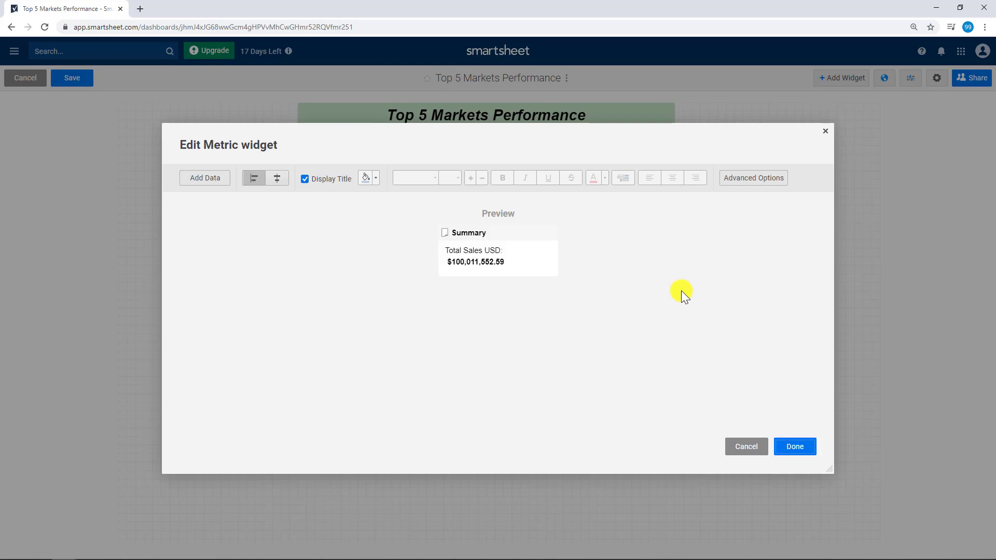
# Title the metric widget "Total Sales (USD)" and remove the label in front of its value.
pyautogui.click(504, 236)
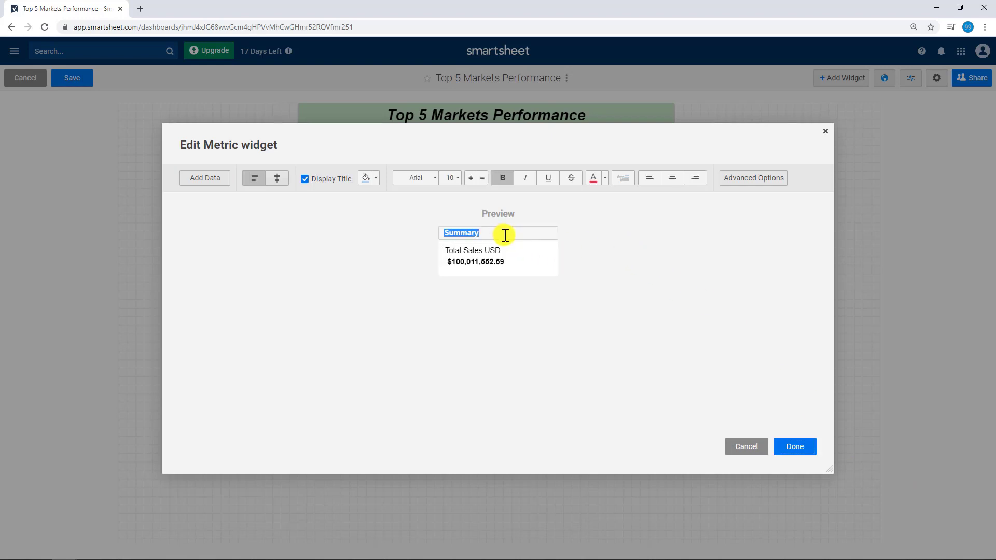
pyautogui.write('Total Sales (USD)')
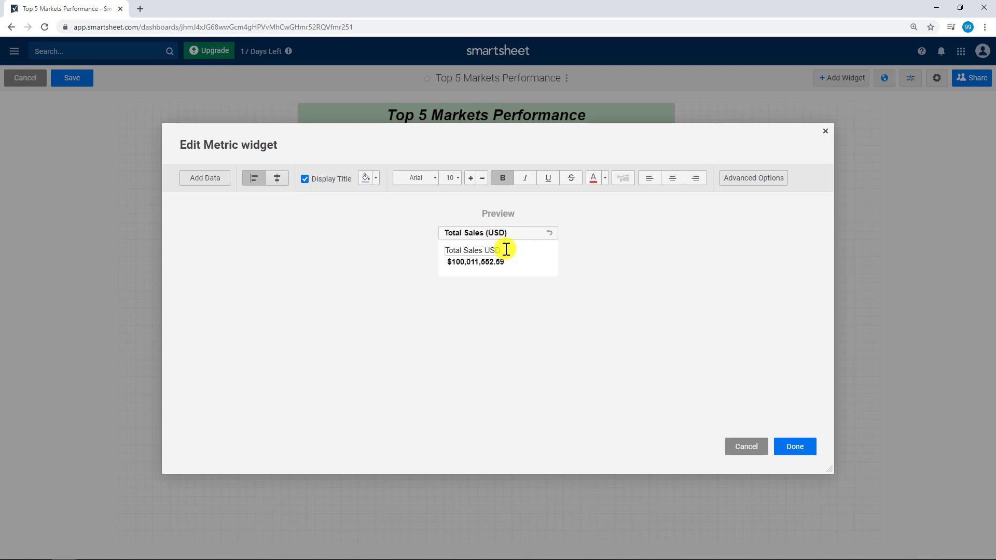
pyautogui.click(500, 252)
pyautogui.press('BackSpace')
pyautogui.click(519, 263)
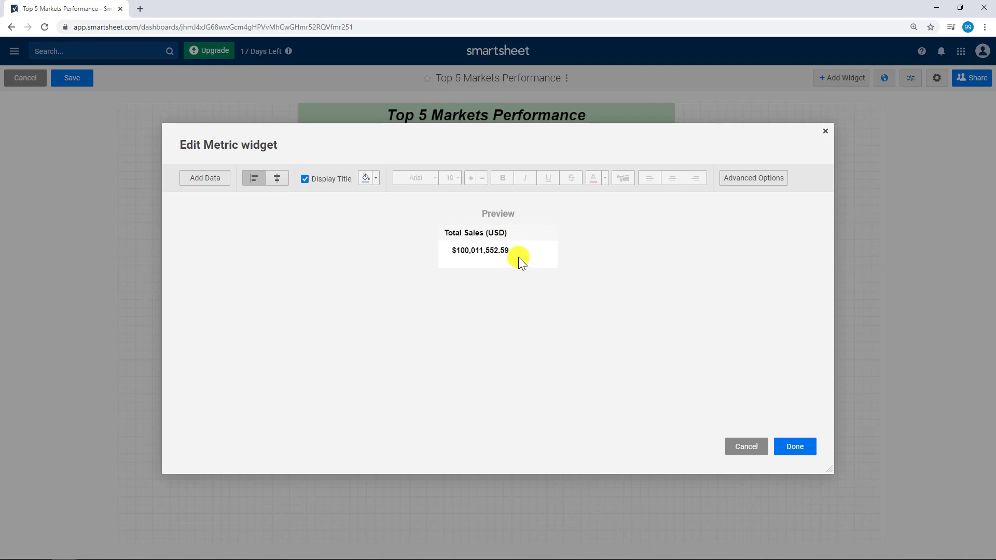
# Set the metric widget's title to font size 14 and its value to font size 12.
pyautogui.moveTo(512, 233); pyautogui.dragTo(434, 234)
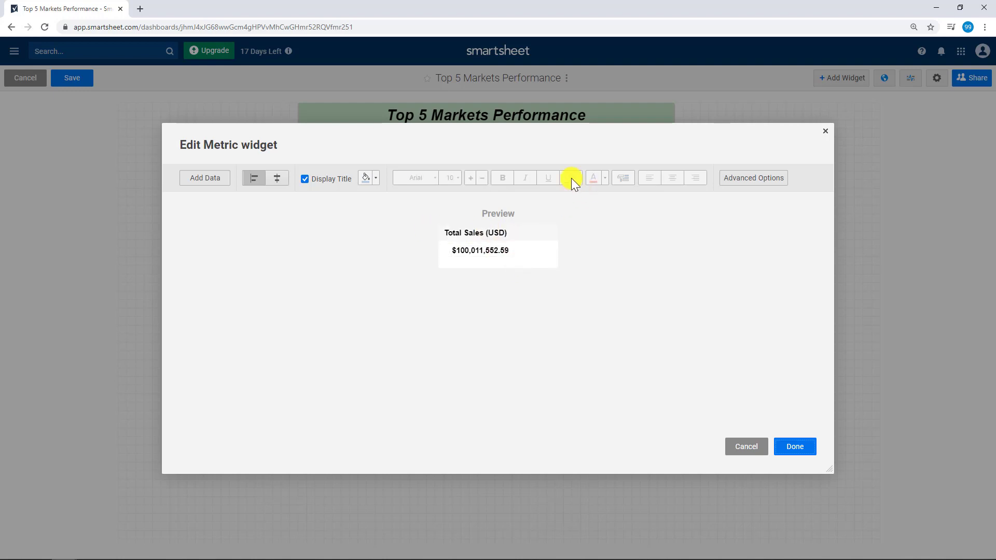
pyautogui.click(491, 233)
pyautogui.click(455, 179)
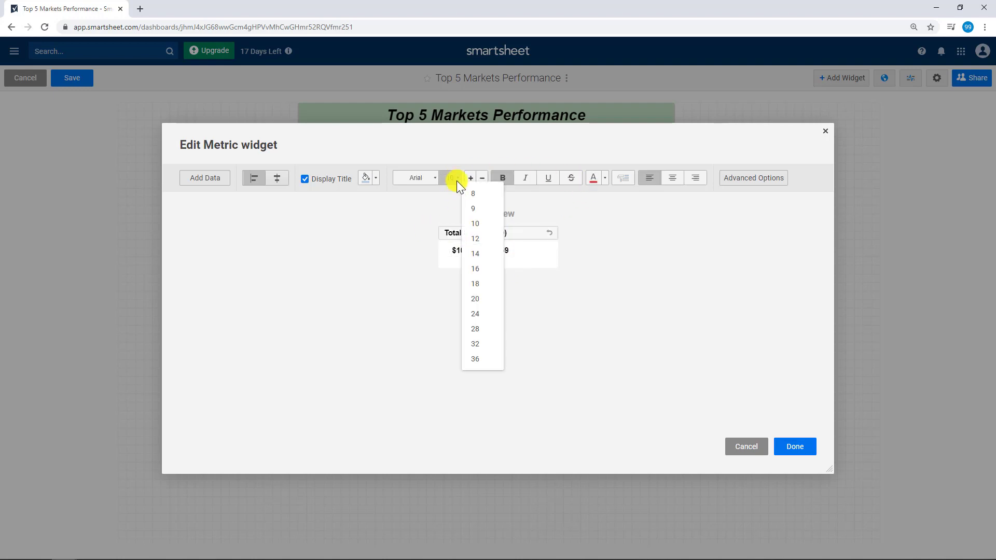
pyautogui.click(490, 244)
pyautogui.click(488, 249)
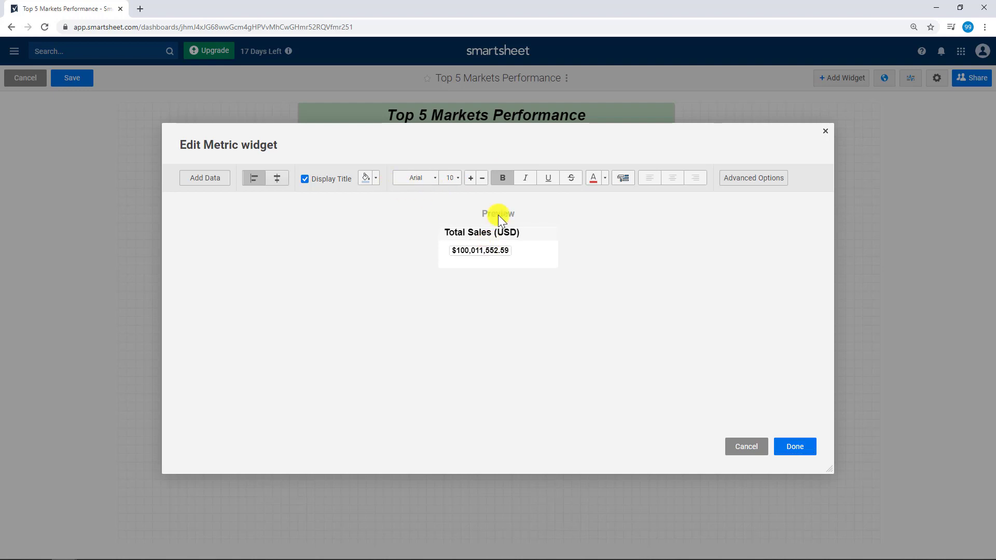
pyautogui.click(458, 178)
pyautogui.click(478, 238)
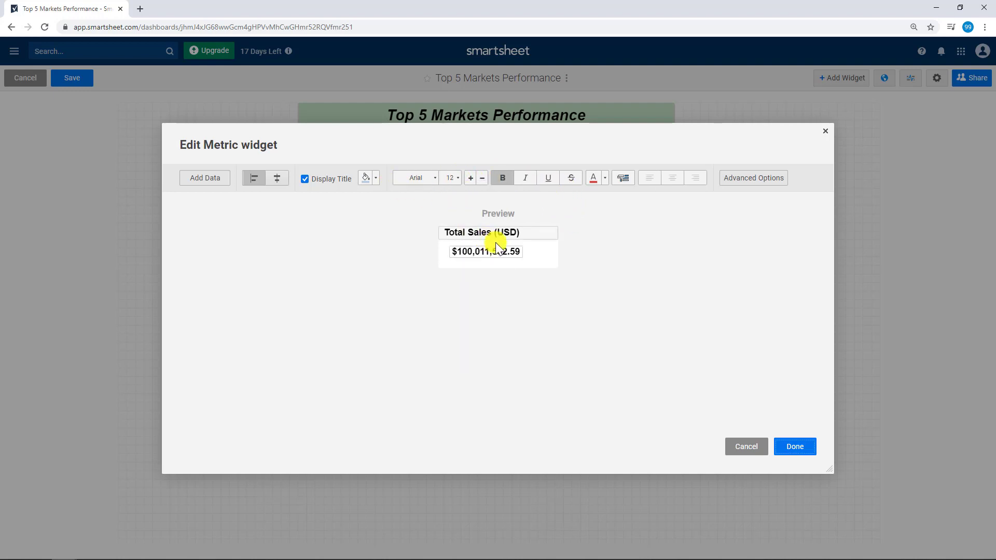
pyautogui.tripleClick(498, 232)
pyautogui.click(459, 179)
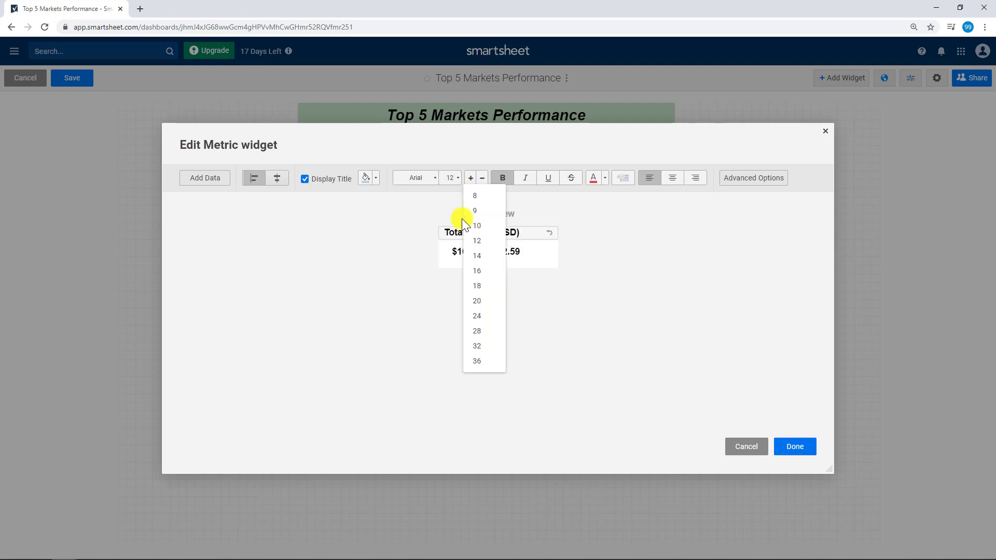
pyautogui.click(477, 256)
# Color the metric widget's title and value dark red, keep the title displayed, and finish editing the widget.
pyautogui.click(509, 250)
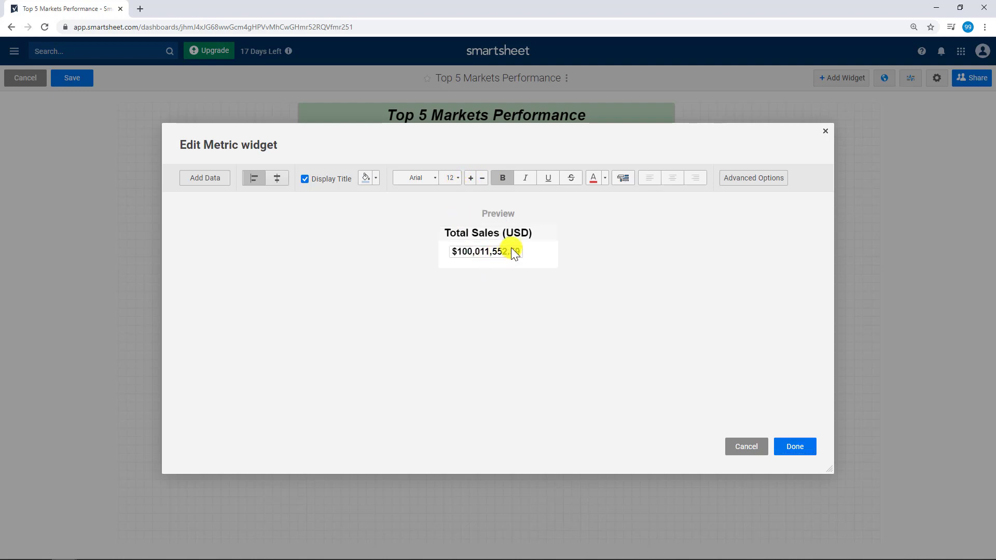
pyautogui.click(591, 180)
pyautogui.tripleClick(533, 227)
pyautogui.click(593, 178)
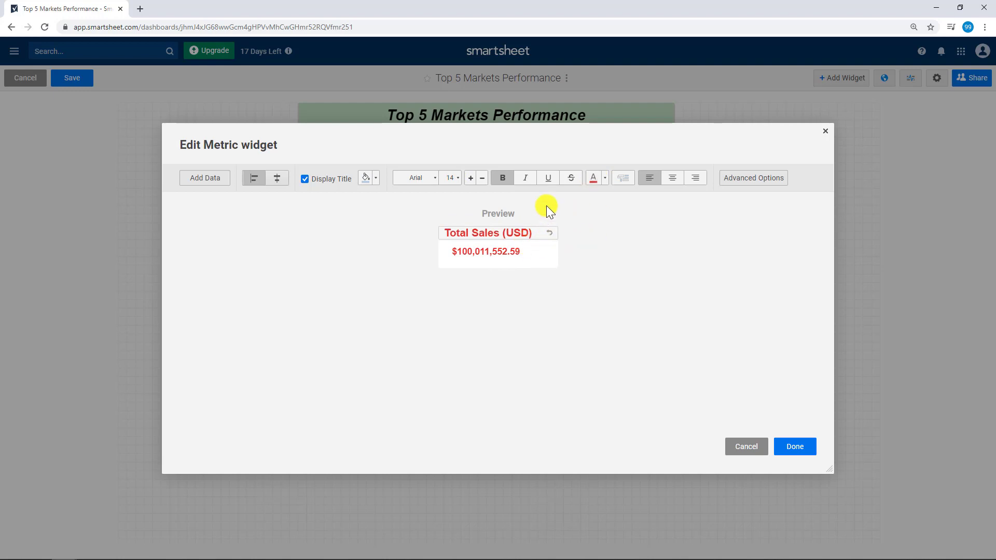
pyautogui.click(605, 177)
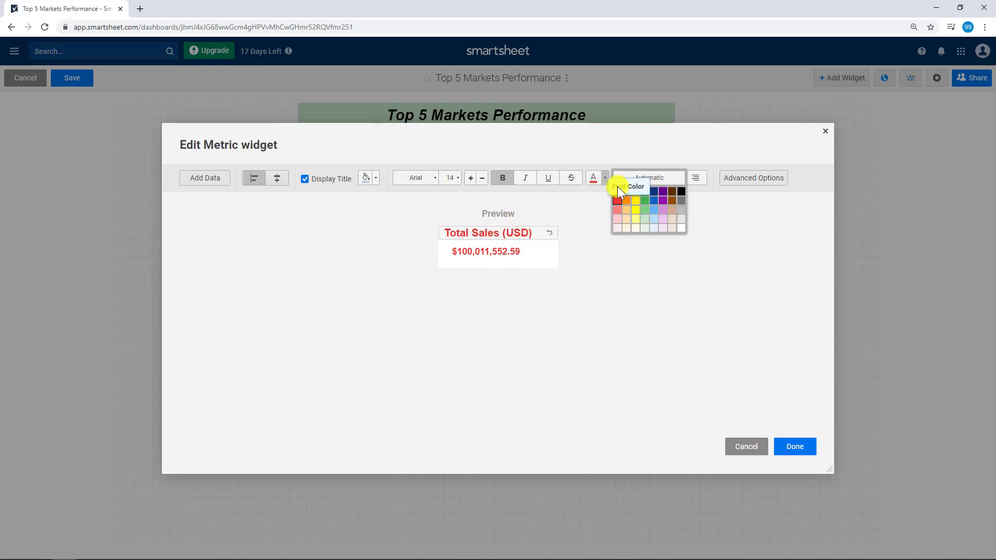
pyautogui.click(618, 190)
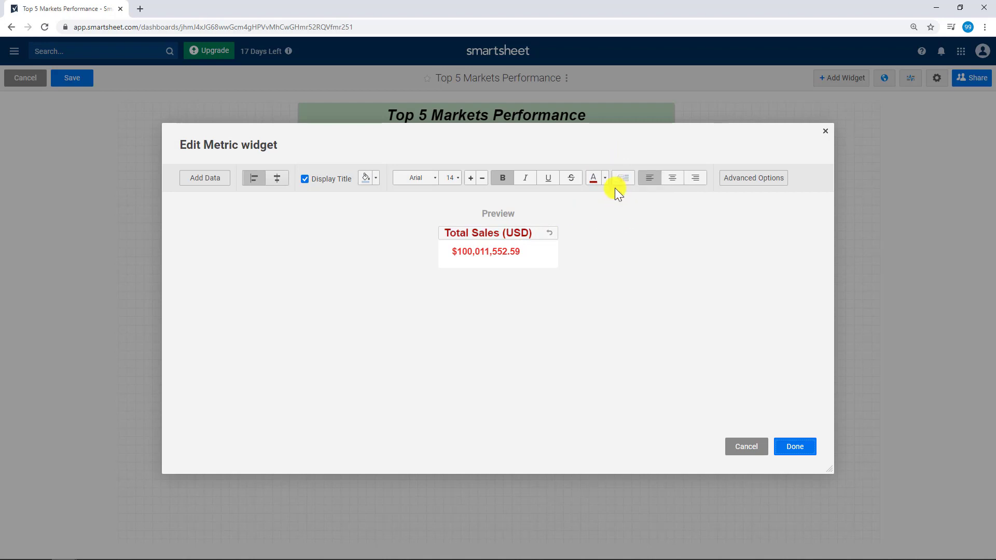
pyautogui.click(507, 251)
pyautogui.click(595, 180)
pyautogui.click(605, 316)
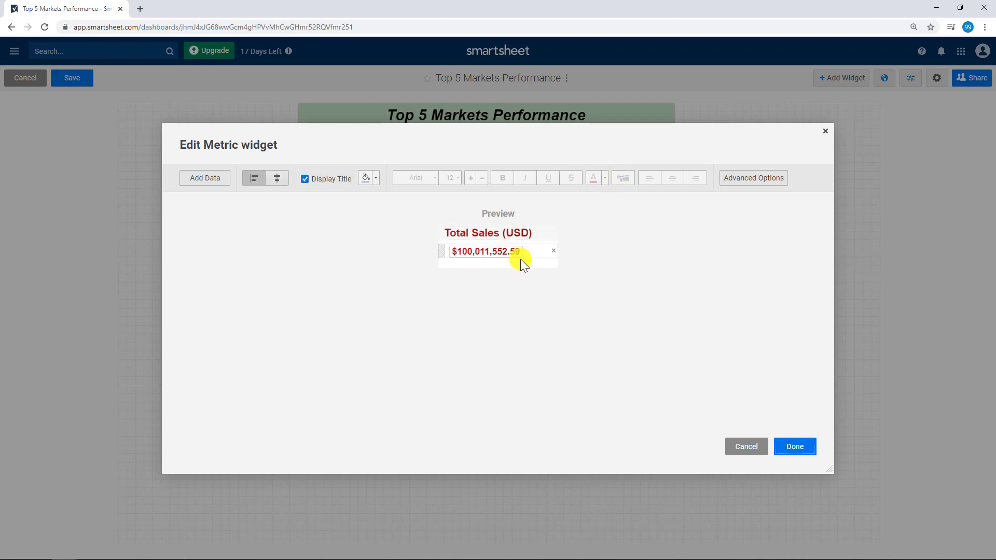
pyautogui.click(306, 178)
pyautogui.click(306, 178)
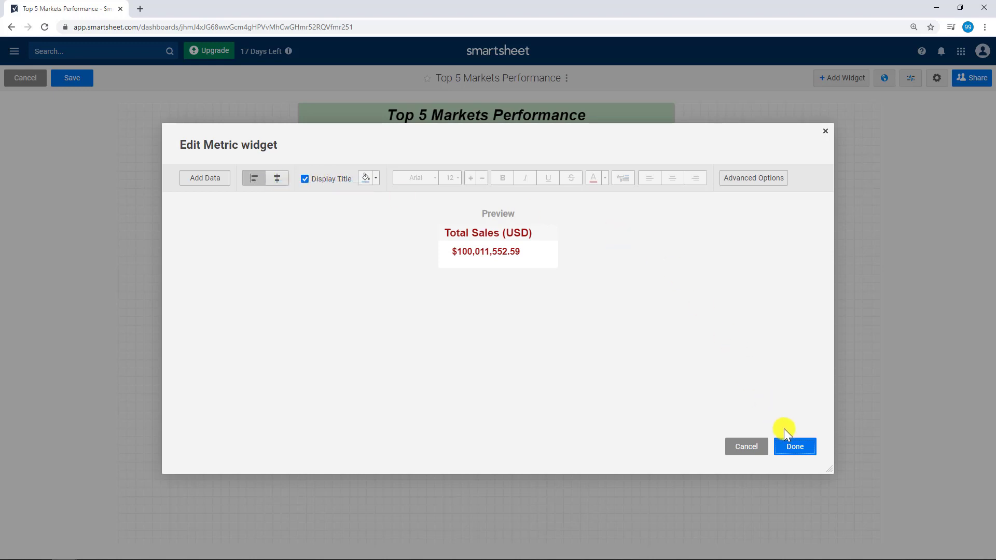
pyautogui.click(804, 447)
# Enlarge the Total Sales (USD) widget to fit its title, place it just below the dashboard title, and save the dashboard.
pyautogui.moveTo(168, 104); pyautogui.dragTo(214, 159)
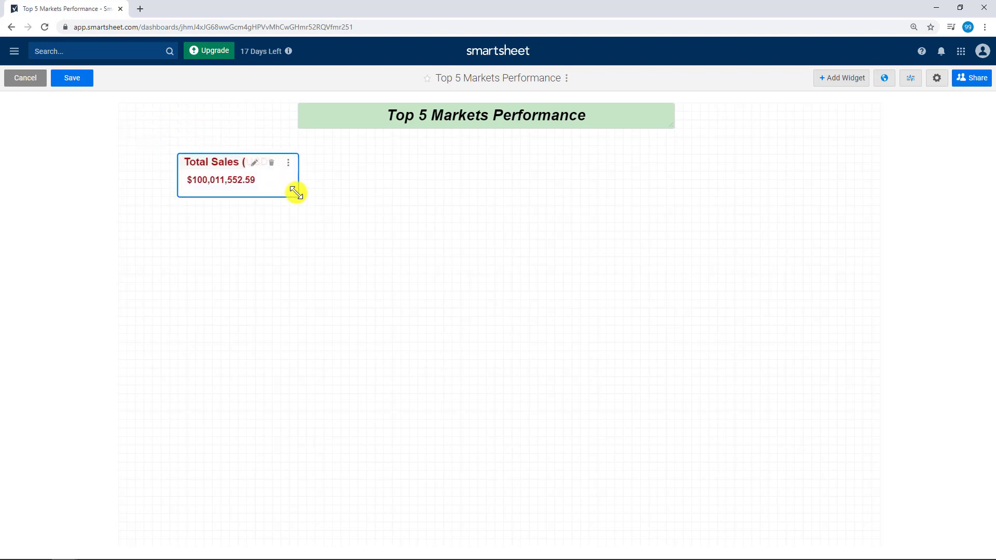
pyautogui.moveTo(294, 191); pyautogui.dragTo(321, 198)
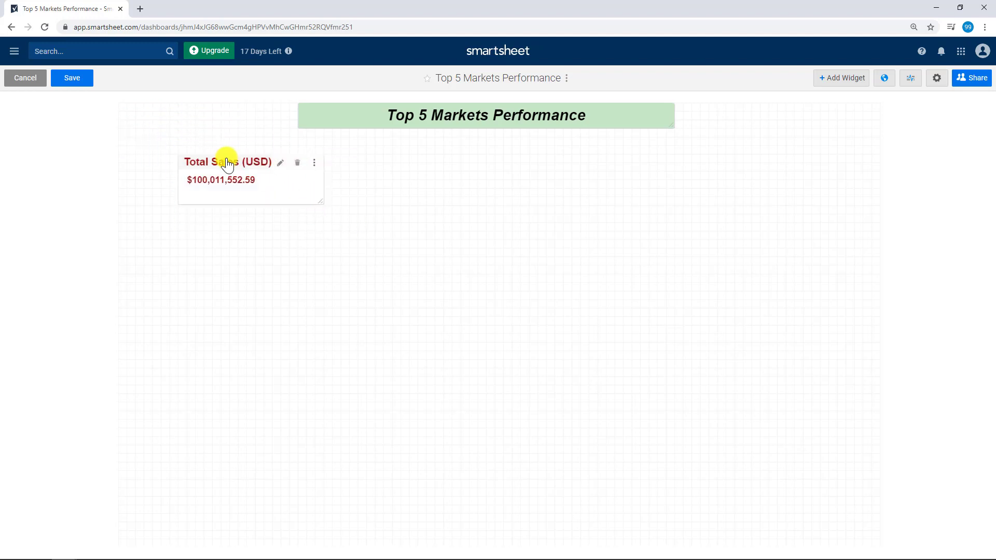
pyautogui.moveTo(224, 158); pyautogui.dragTo(484, 139)
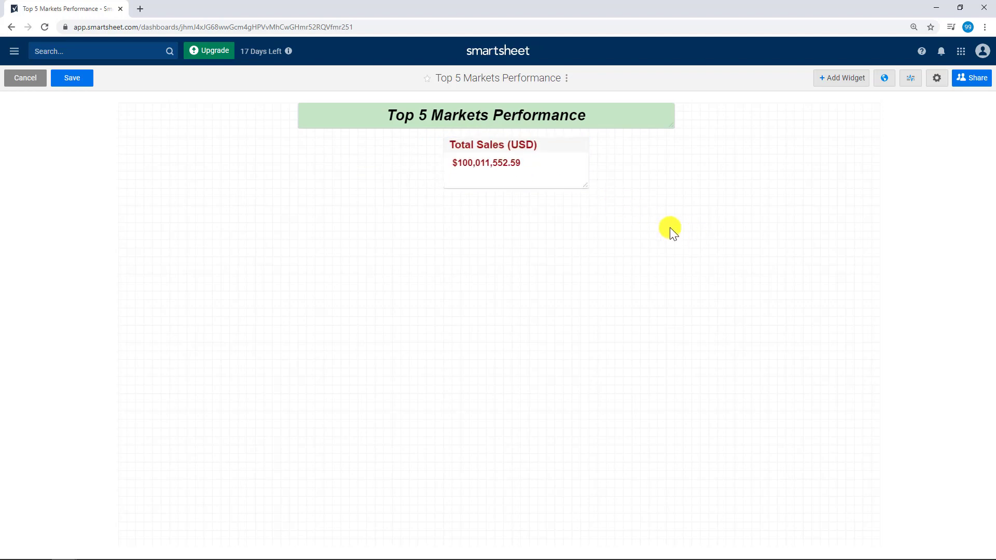
pyautogui.moveTo(550, 176)
pyautogui.click(71, 78)
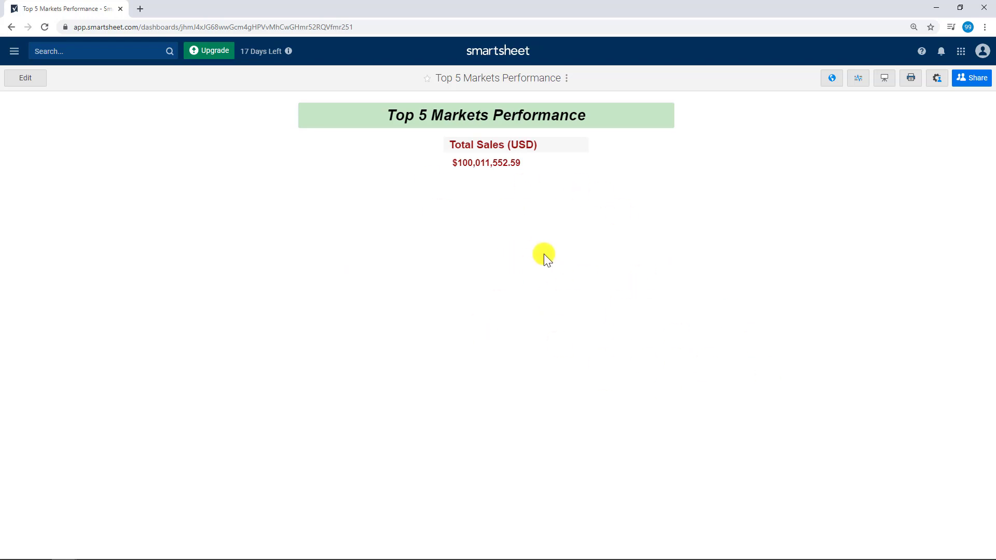
# Change the Total Sales (USD) widget's title background to white, finish editing the widget, and save the dashboard.
pyautogui.click(21, 81)
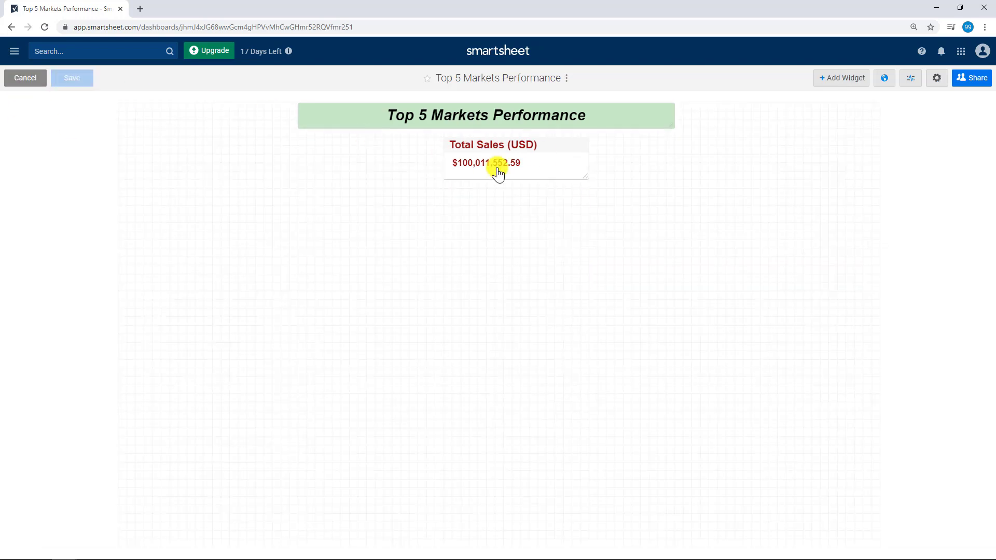
pyautogui.doubleClick(540, 148)
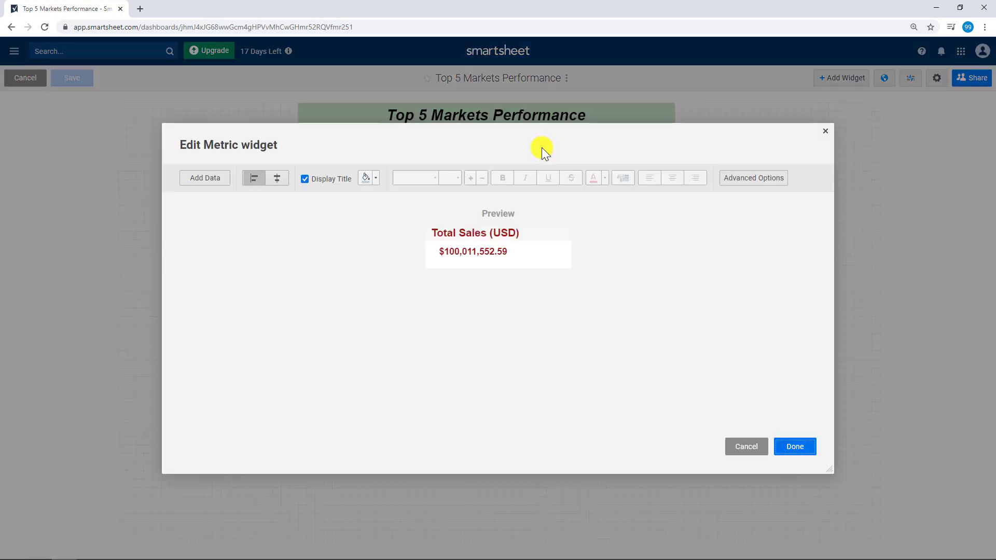
pyautogui.click(543, 233)
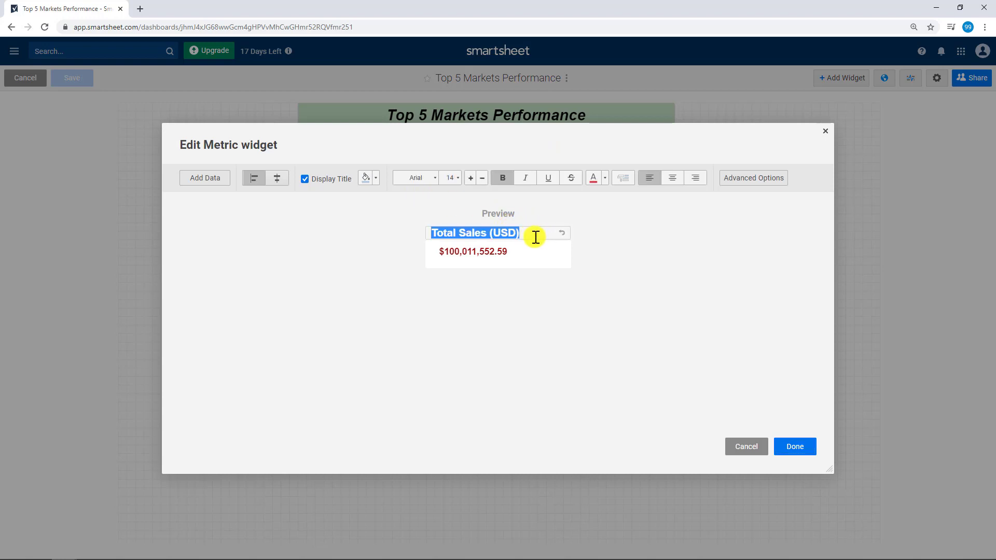
pyautogui.click(376, 178)
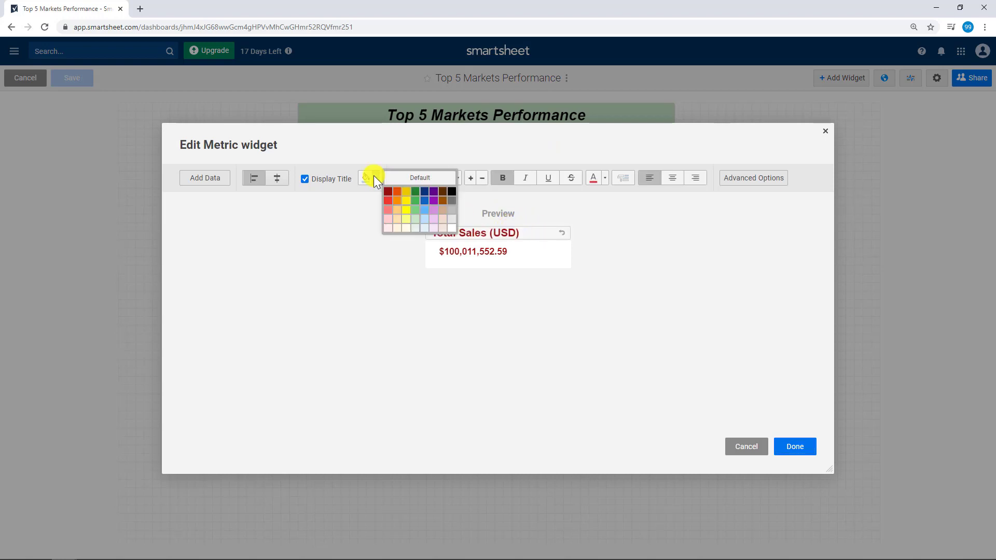
pyautogui.click(452, 222)
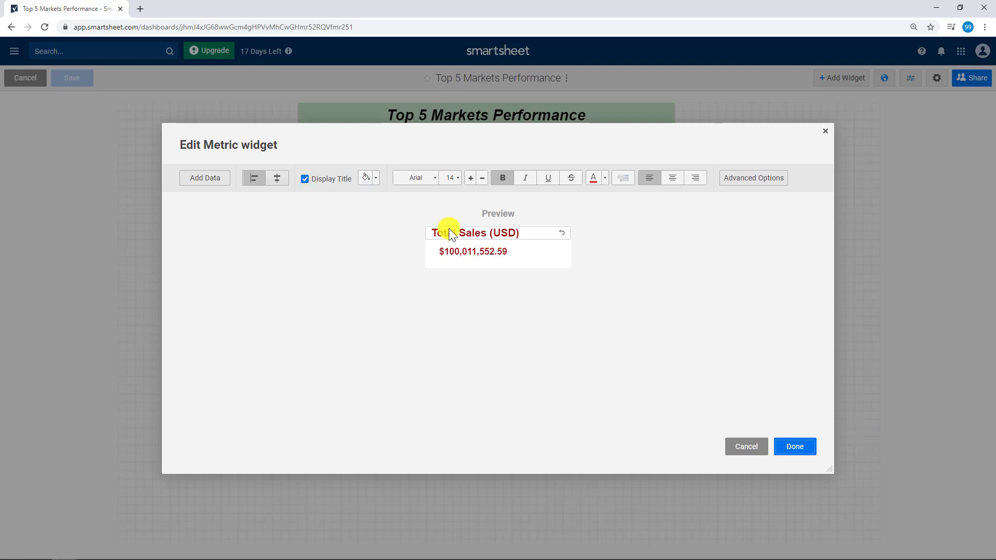
pyautogui.click(799, 447)
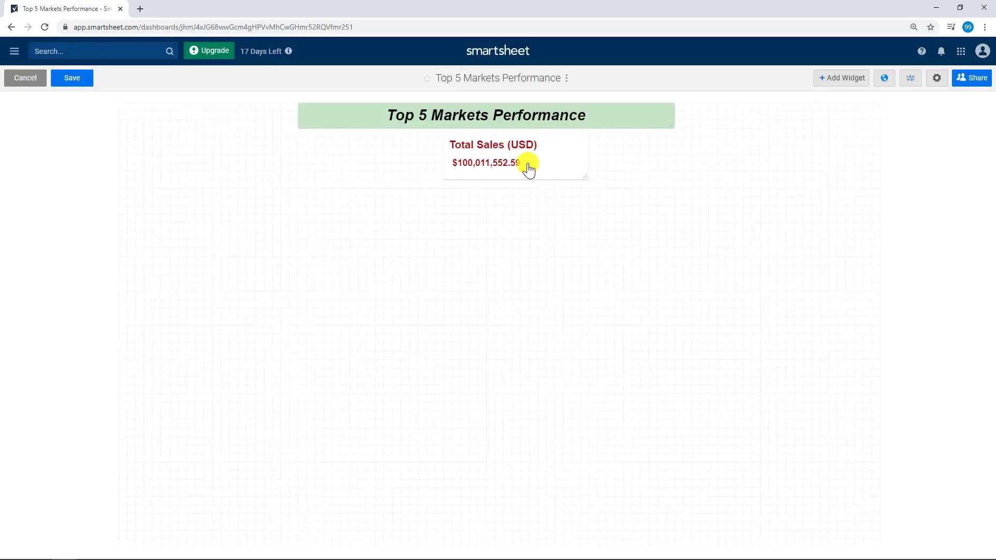
pyautogui.click(72, 78)
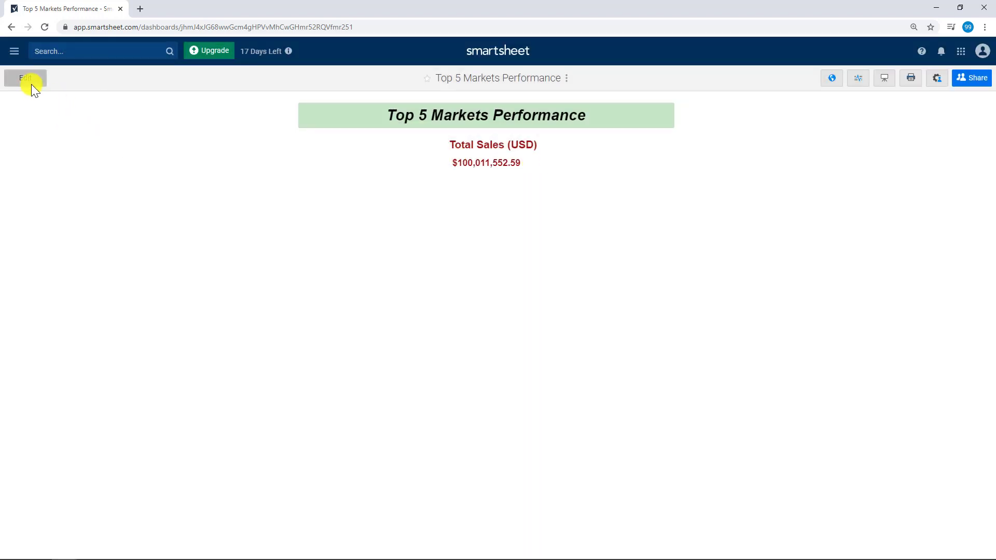
# Add a metric widget showing the total of the Total Sales GBP column from the Summary sheet.
pyautogui.click(31, 83)
pyautogui.click(839, 79)
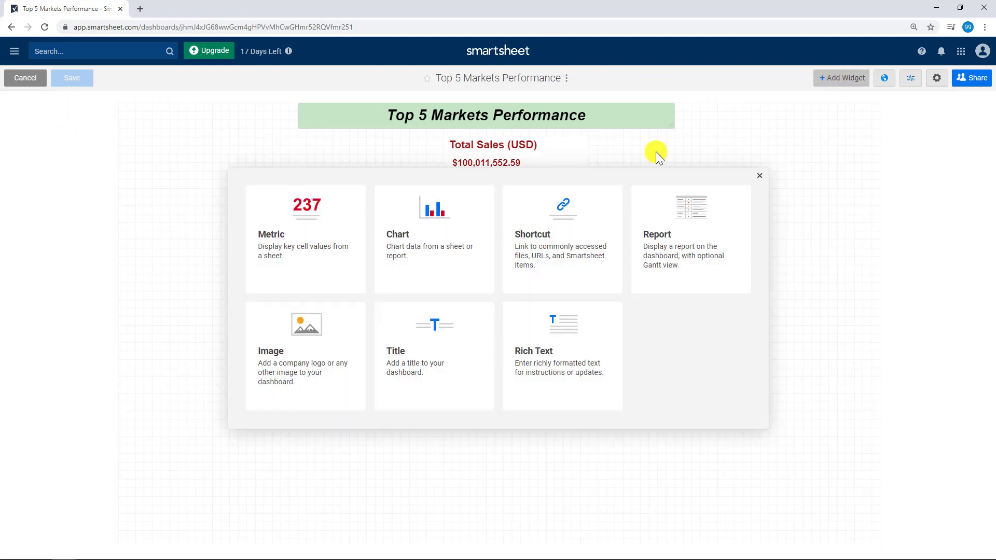
pyautogui.click(341, 210)
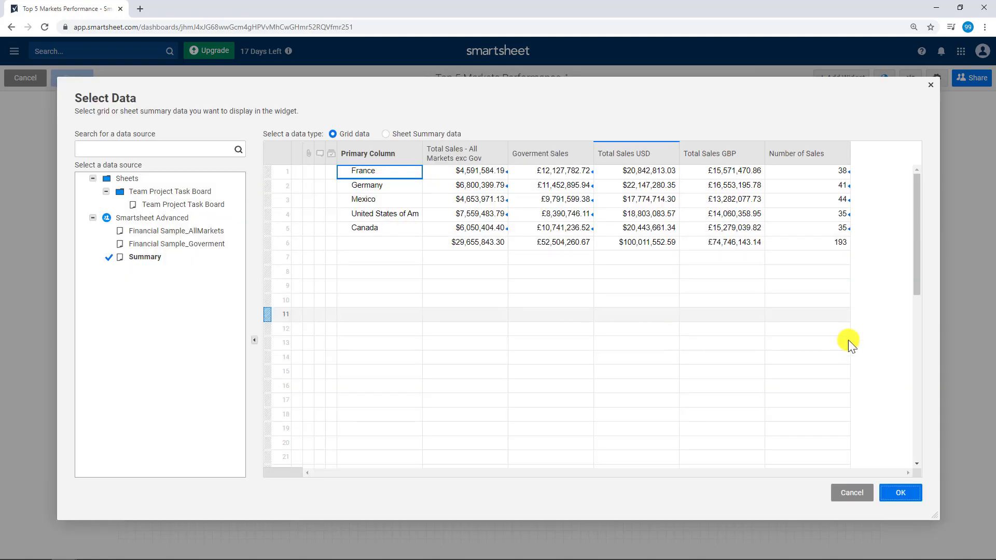
pyautogui.click(745, 242)
pyautogui.click(901, 493)
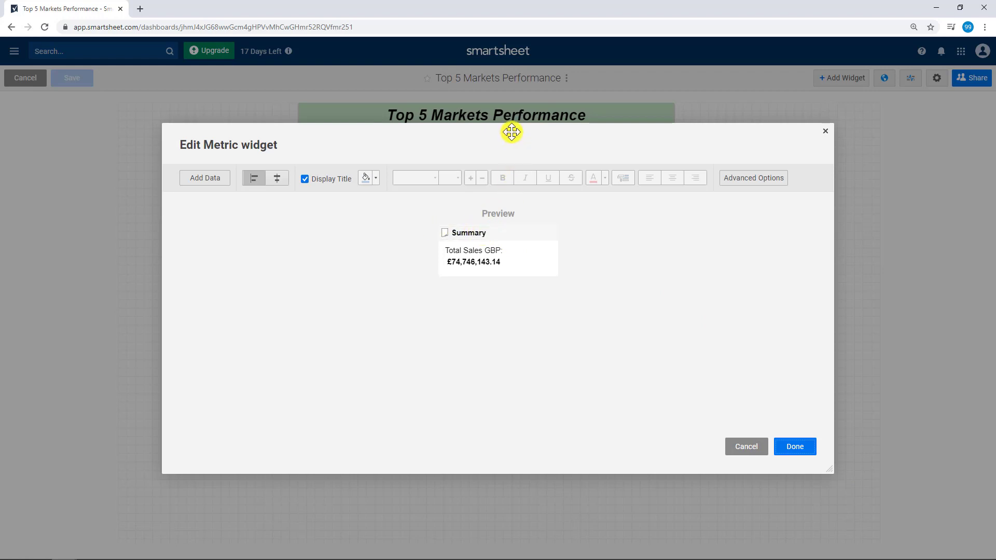
# Change the new metric widget's label to "Total Sales (GBP)" and color both the label and the value dark red.
pyautogui.moveTo(512, 129); pyautogui.dragTo(502, 195)
pyautogui.click(493, 310)
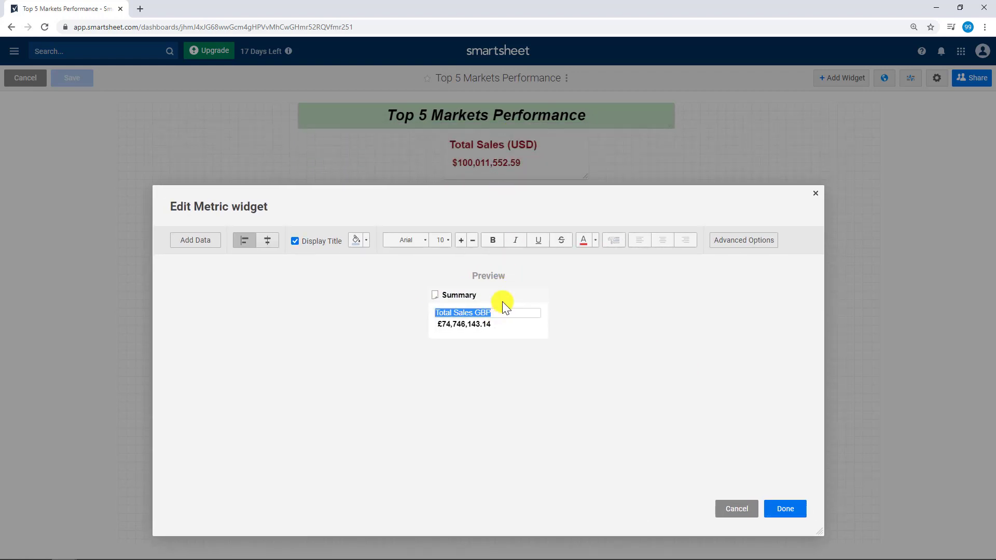
pyautogui.click(487, 312)
pyautogui.tripleClick(499, 312)
pyautogui.click(596, 240)
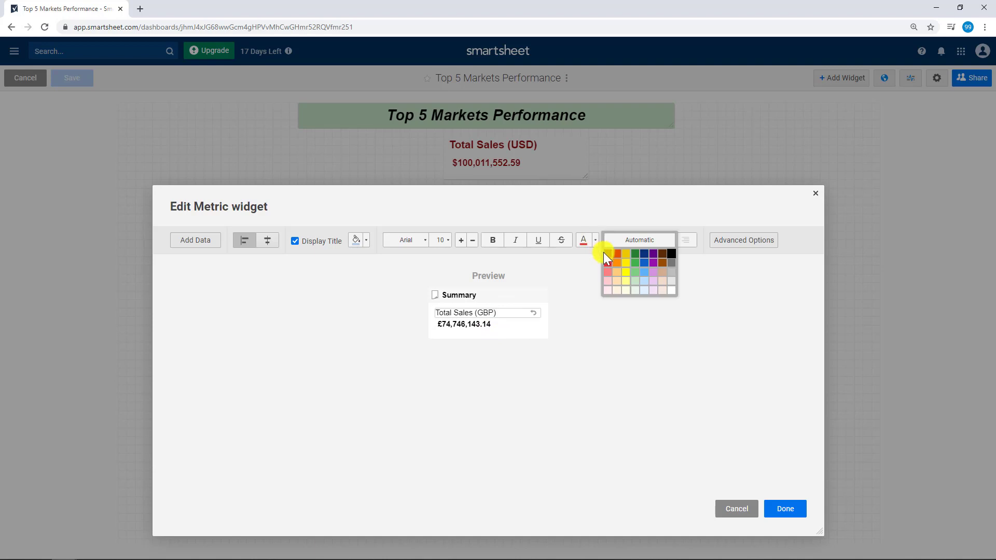
pyautogui.click(603, 253)
pyautogui.click(490, 327)
pyautogui.click(582, 239)
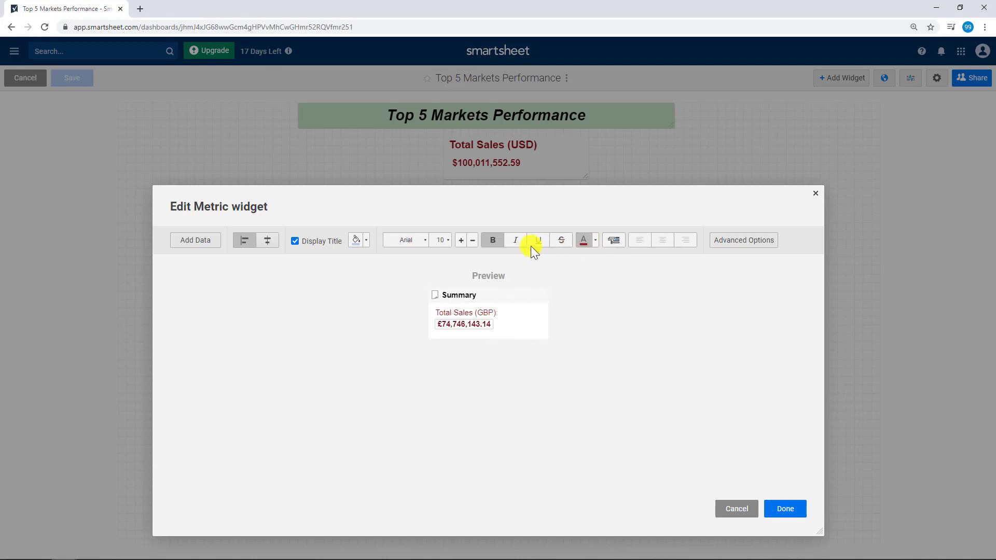
# Set the GBP metric's value to font size 12 and its label to font size 14, then finish editing the widget.
pyautogui.click(443, 240)
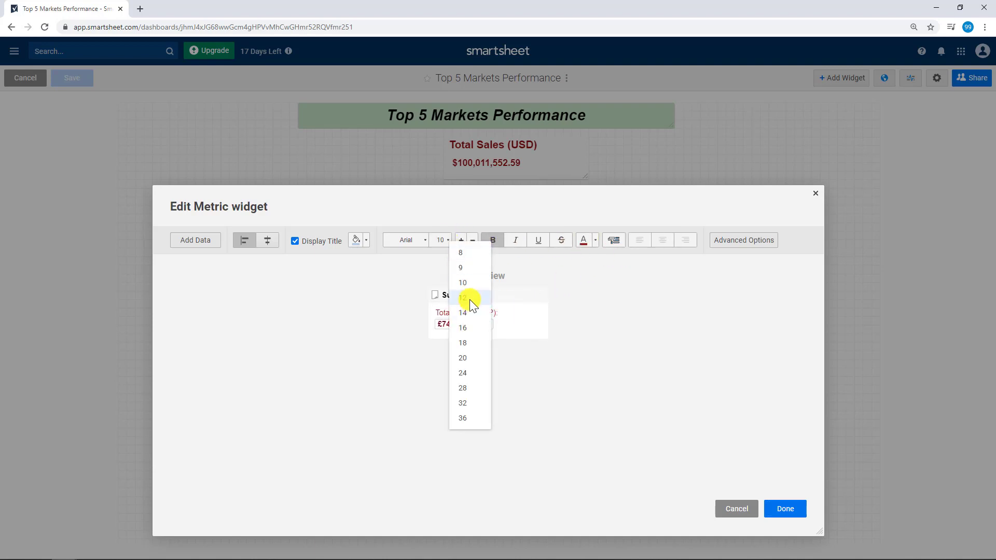
pyautogui.click(469, 300)
pyautogui.click(473, 314)
pyautogui.click(450, 238)
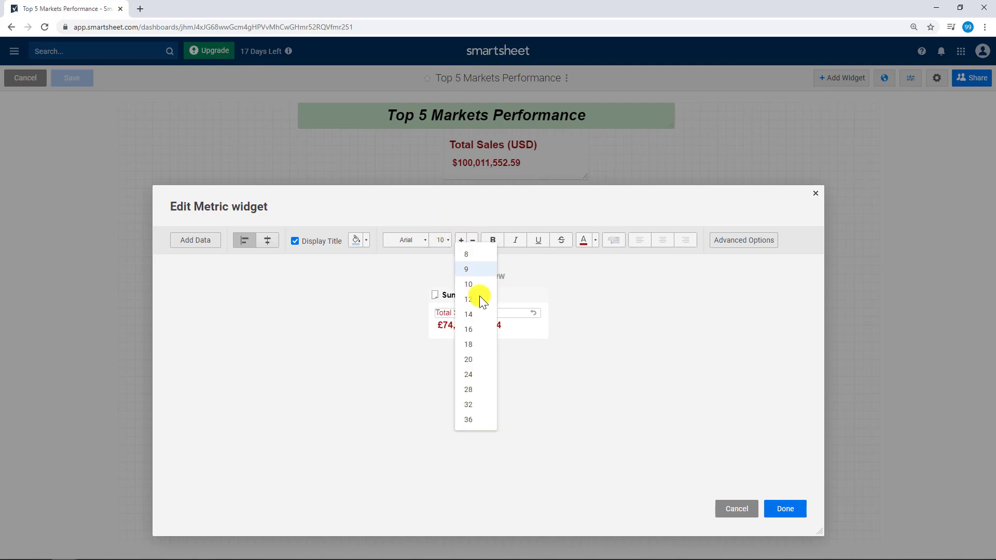
pyautogui.click(474, 314)
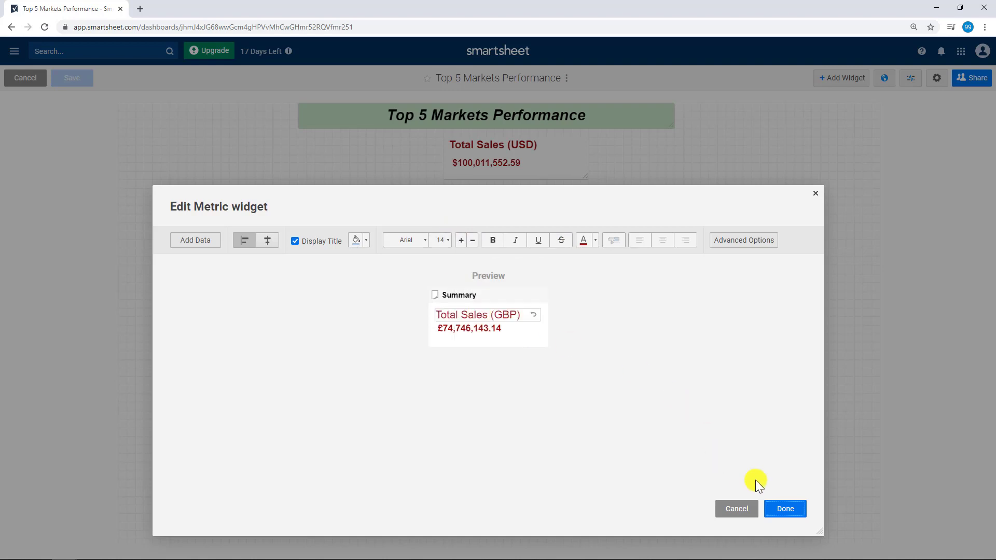
pyautogui.click(785, 508)
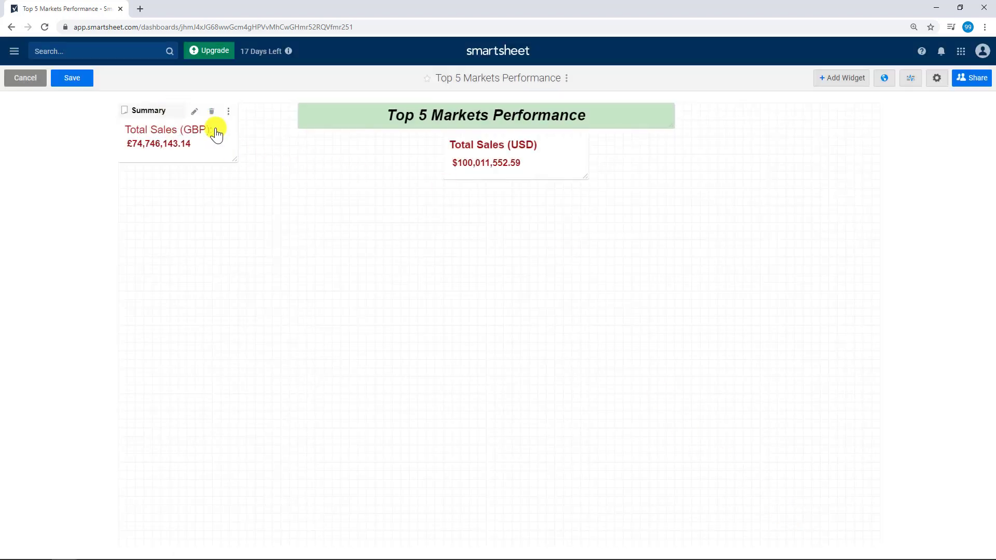
# Arrange the two metric widgets side by side below the dashboard title, with the GBP widget to the right of the USD widget.
pyautogui.moveTo(213, 129); pyautogui.dragTo(649, 166)
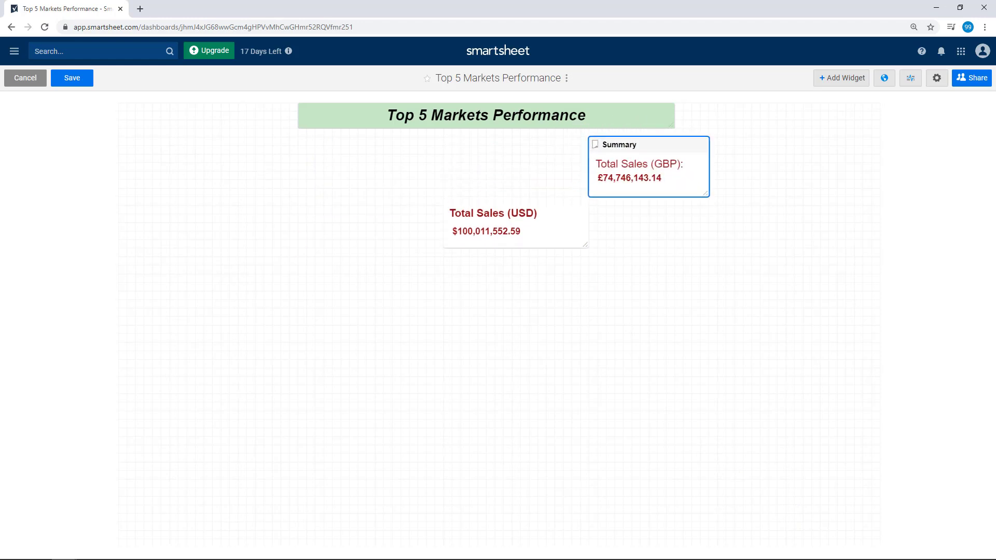
pyautogui.moveTo(497, 201); pyautogui.dragTo(372, 138)
pyautogui.moveTo(636, 142); pyautogui.dragTo(525, 147)
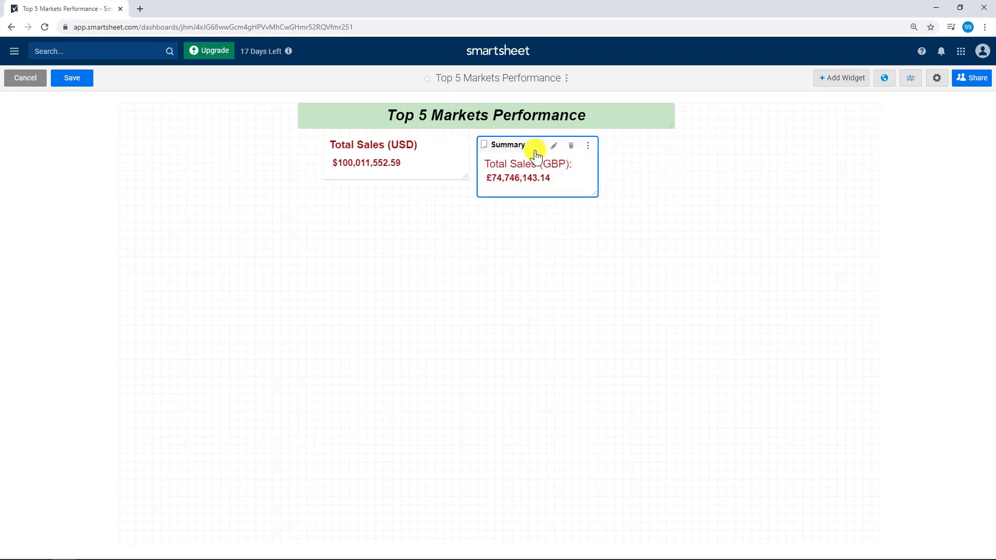
# Give the GBP metric widget's title a white background and remove the label in front of its value.
pyautogui.click(554, 150)
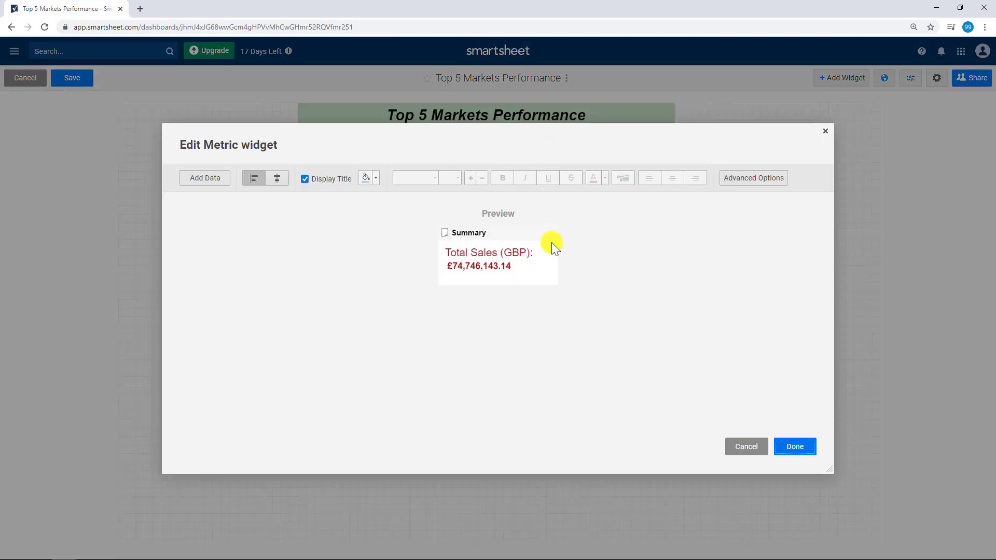
pyautogui.doubleClick(474, 231)
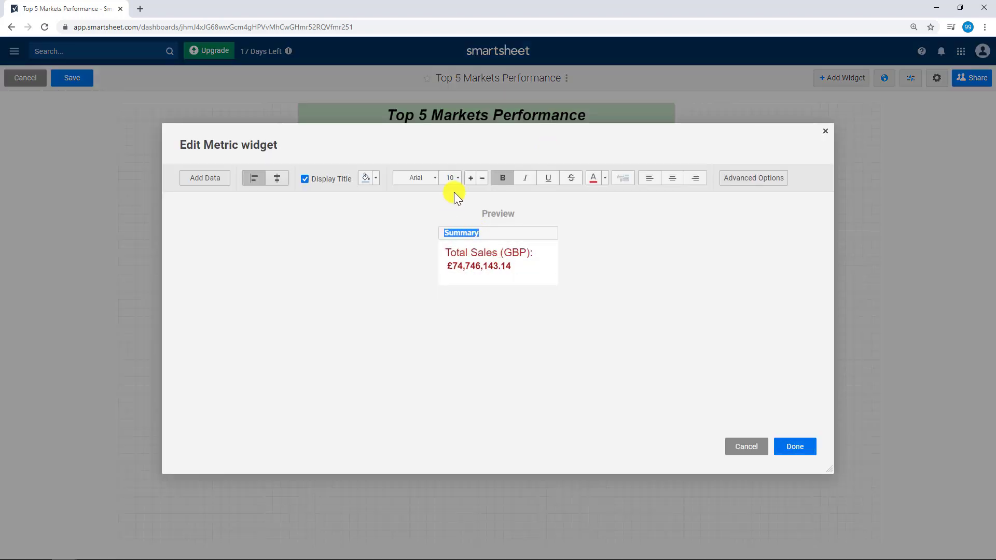
pyautogui.click(376, 178)
pyautogui.click(543, 253)
pyautogui.press('BackSpace')
pyautogui.press('BackSpace')
pyautogui.click(404, 254)
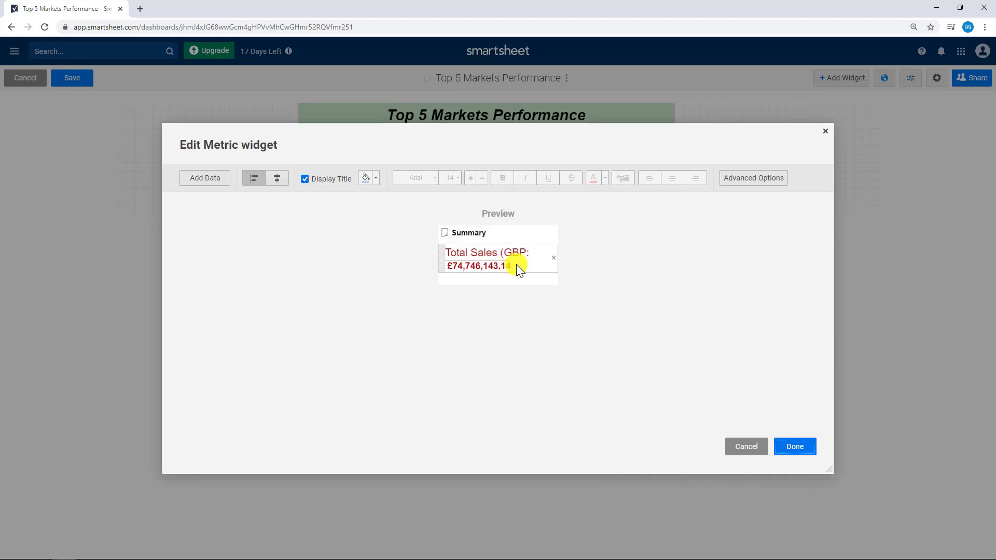
pyautogui.click(531, 254)
# Title the GBP metric widget "Total Sales (GBP)" and color the title dark red.
pyautogui.click(481, 233)
pyautogui.doubleClick(483, 233)
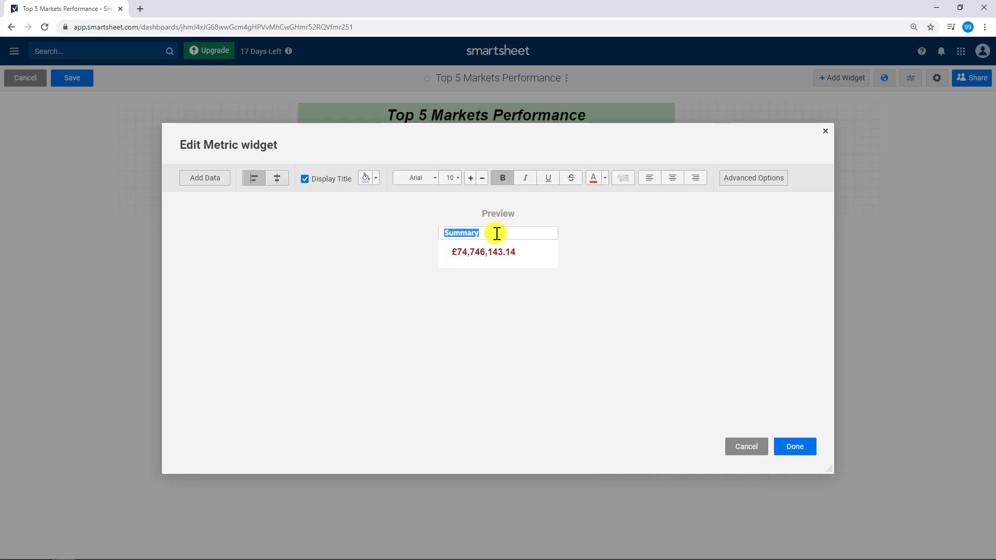
pyautogui.write('Total Sales')
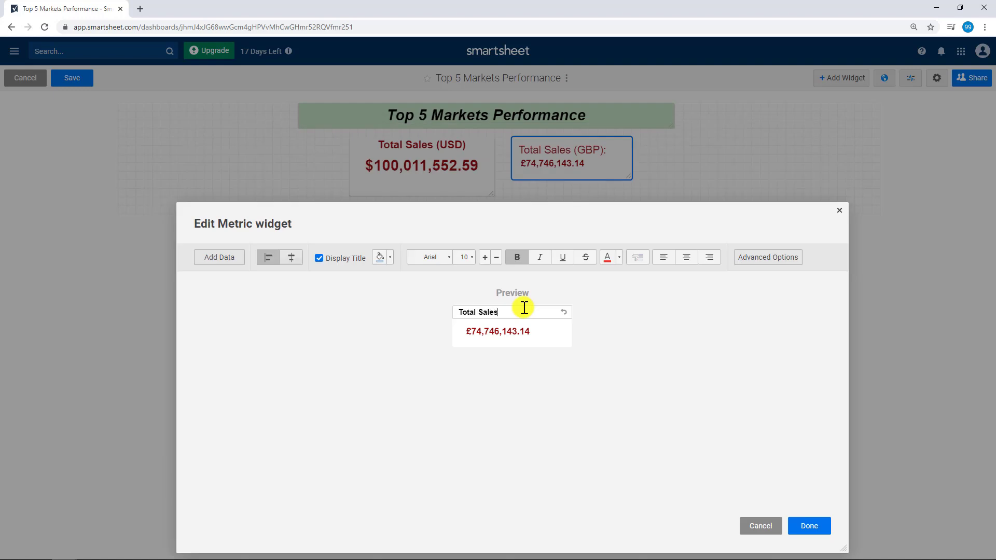
pyautogui.write(' (GBP')
pyautogui.click(561, 386)
pyautogui.click(530, 315)
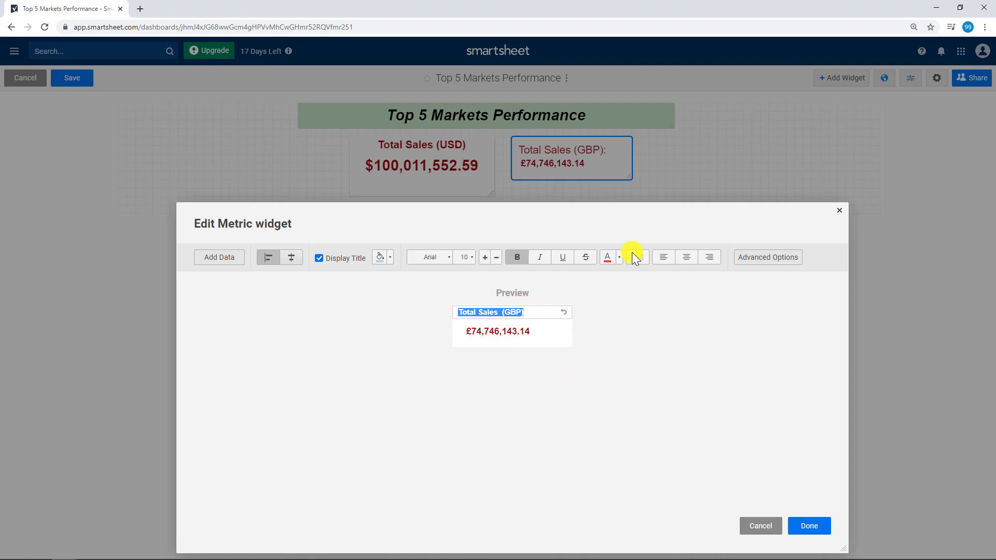
pyautogui.click(618, 258)
pyautogui.click(632, 270)
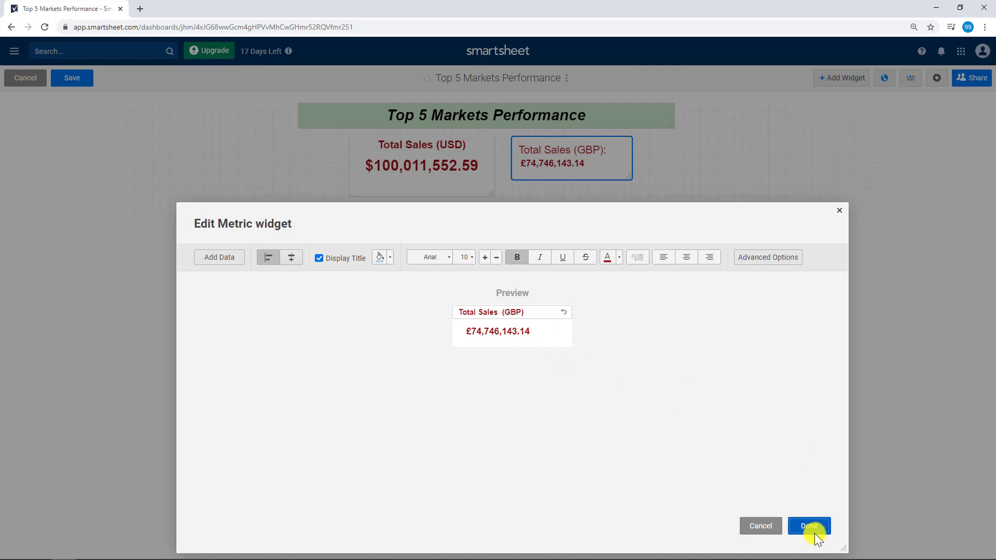
# Switch the GBP metric widget to the centered layout, center its title, and finish editing.
pyautogui.click(291, 257)
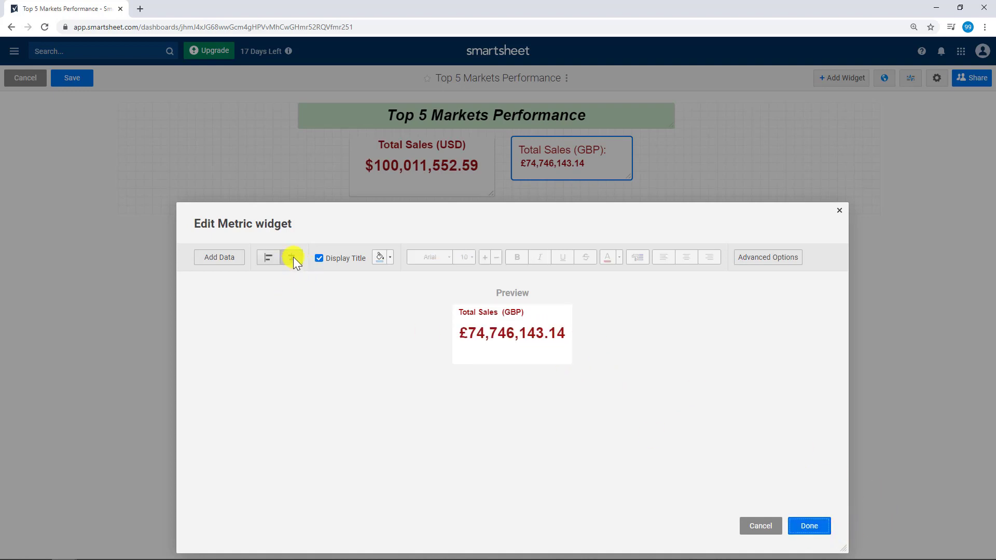
pyautogui.click(512, 313)
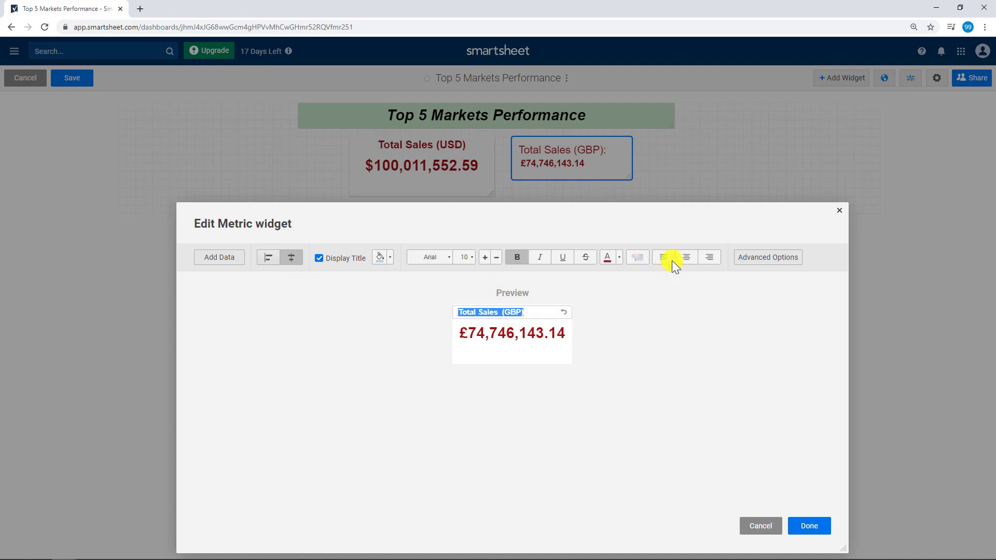
pyautogui.click(685, 257)
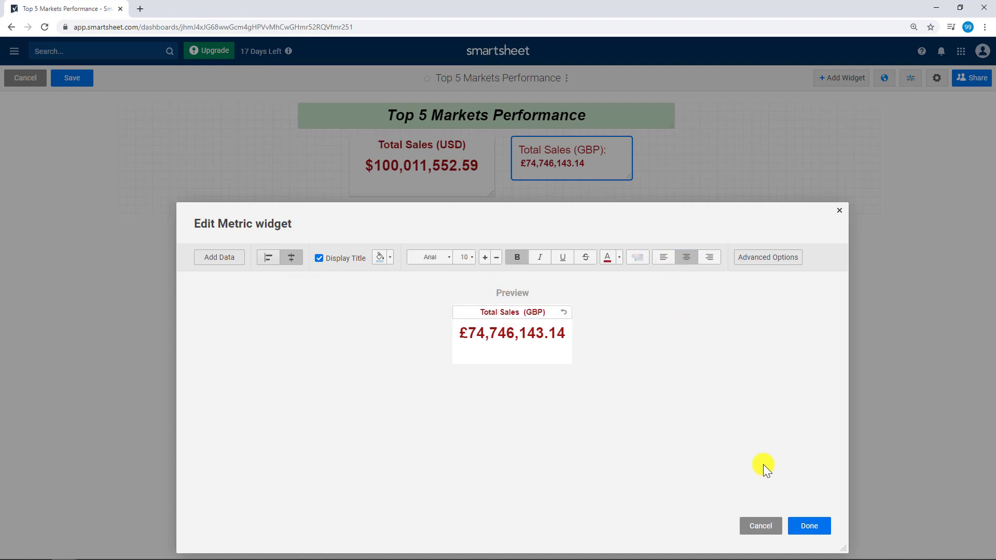
pyautogui.click(808, 526)
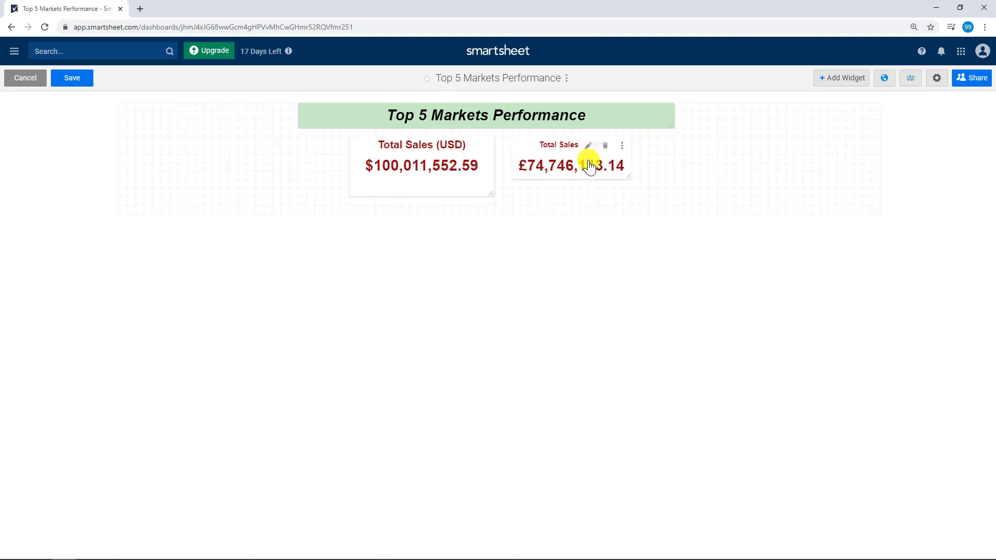
# Set the Total Sales (GBP) widget's title to font size 14 and enlarge the widget on the dashboard to fit its title.
pyautogui.click(561, 151)
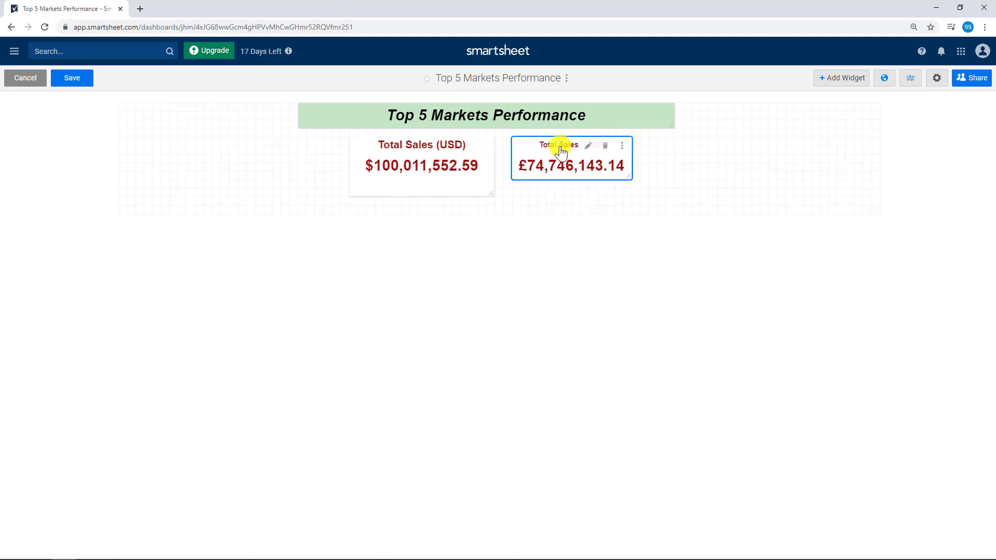
pyautogui.doubleClick(560, 151)
pyautogui.moveTo(530, 233); pyautogui.dragTo(432, 207)
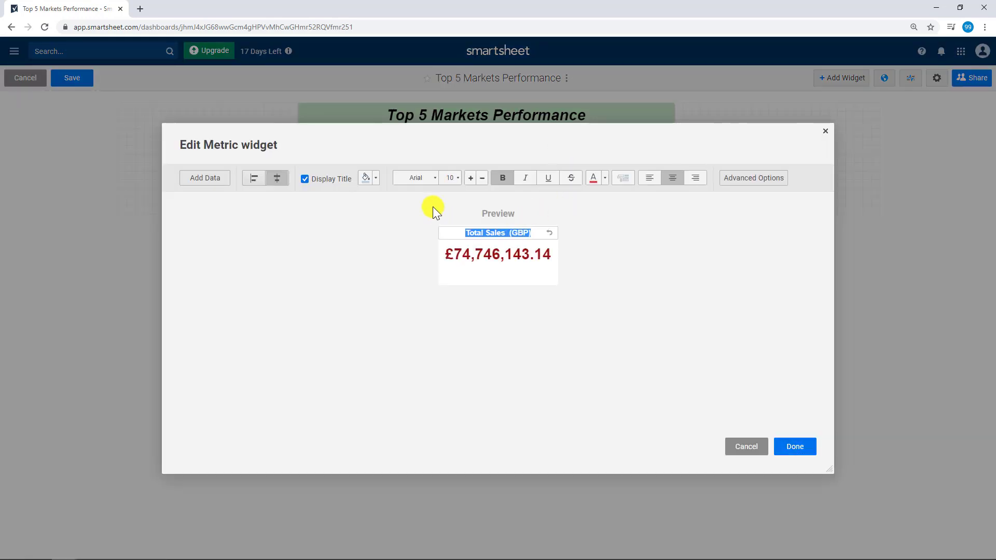
pyautogui.click(458, 178)
pyautogui.click(480, 257)
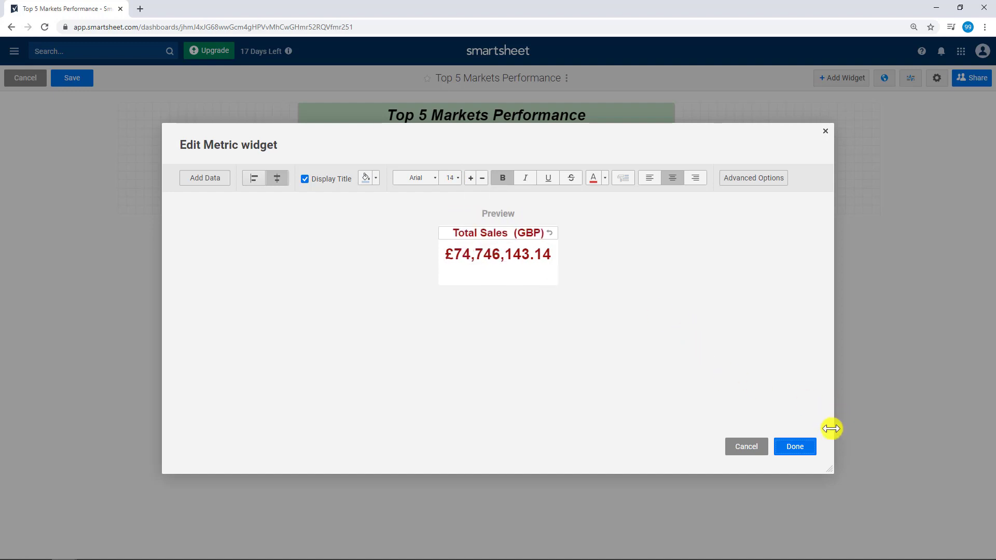
pyautogui.click(809, 447)
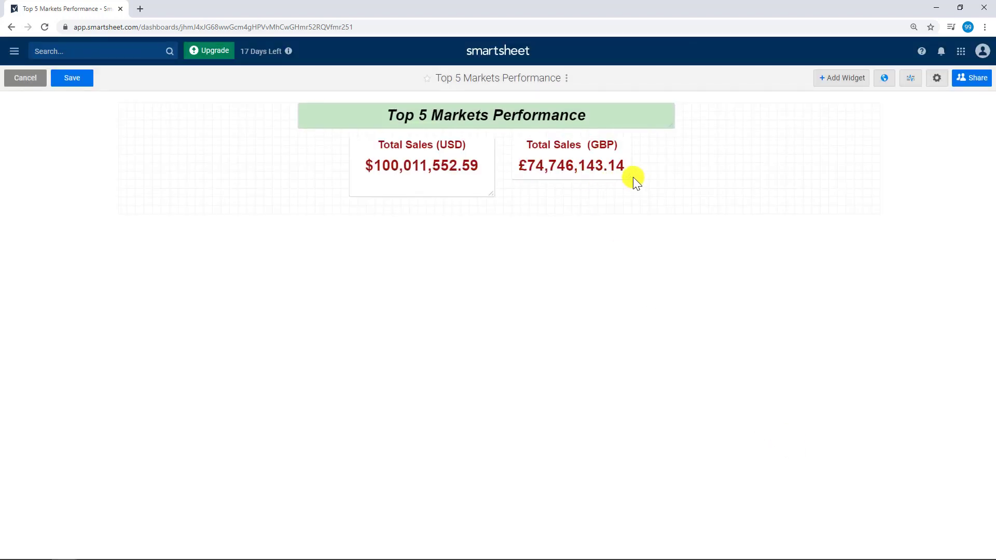
pyautogui.moveTo(628, 176); pyautogui.dragTo(695, 203)
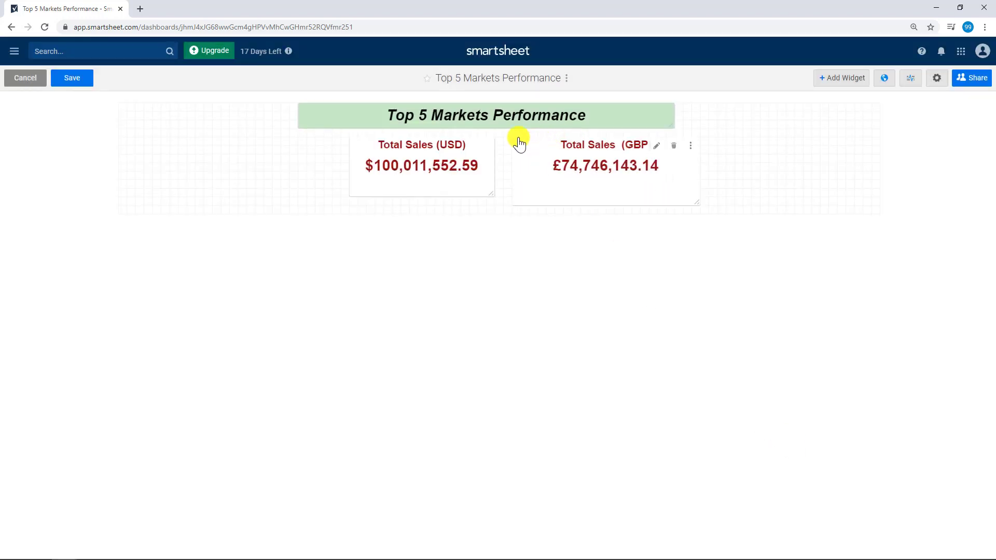
# Move the Total Sales (GBP) widget closer to the Total Sales (USD) widget and save the dashboard.
pyautogui.moveTo(544, 142); pyautogui.dragTo(532, 142)
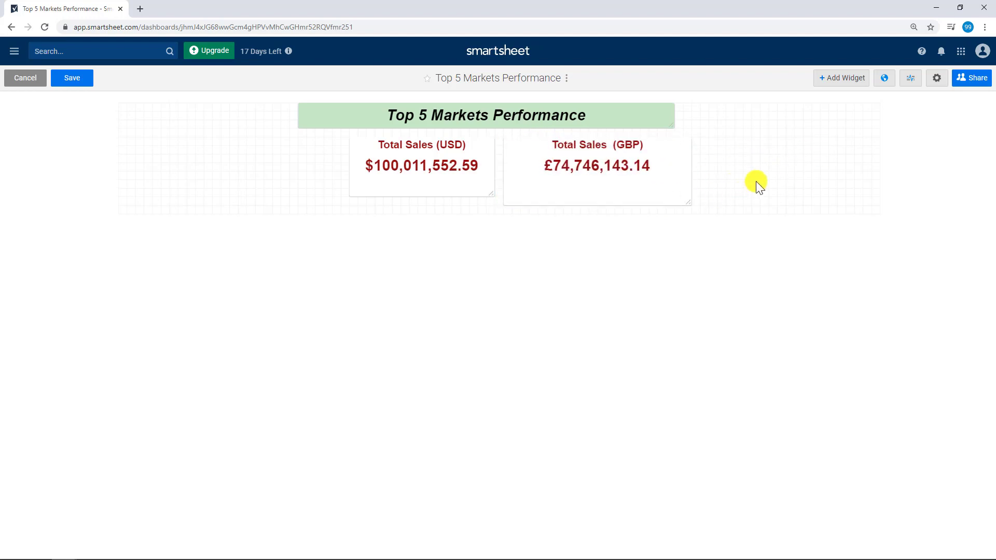
pyautogui.click(70, 80)
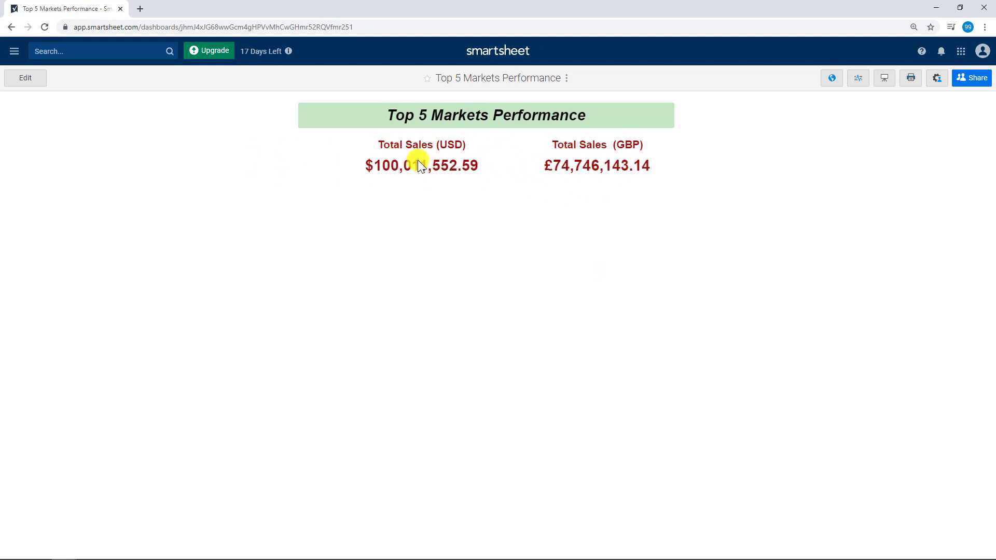
# Add a chart widget to the dashboard from the Summary sheet, covering the France to Canada rows from Primary Column through Number of Sales.
pyautogui.click(25, 78)
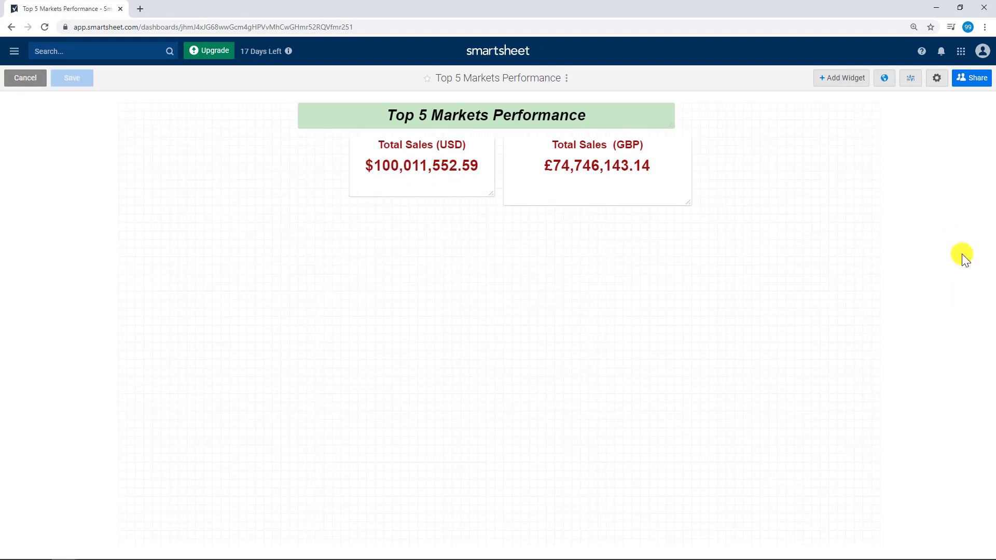
pyautogui.click(832, 77)
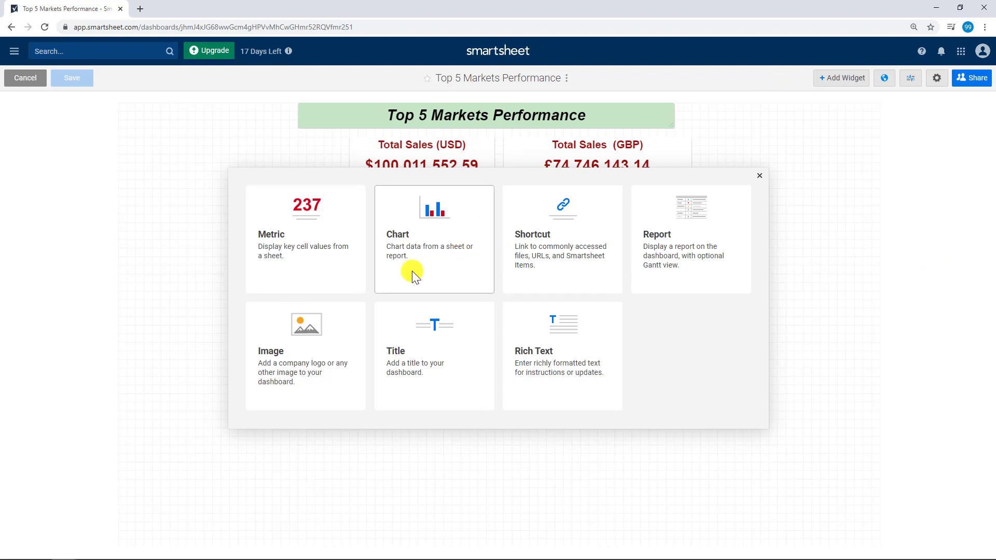
pyautogui.click(446, 213)
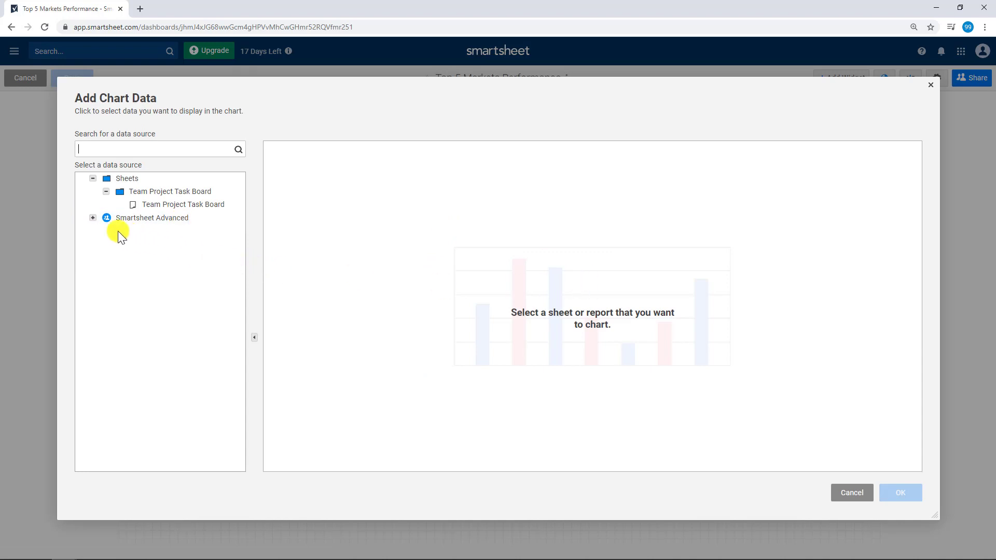
pyautogui.click(92, 218)
pyautogui.click(138, 257)
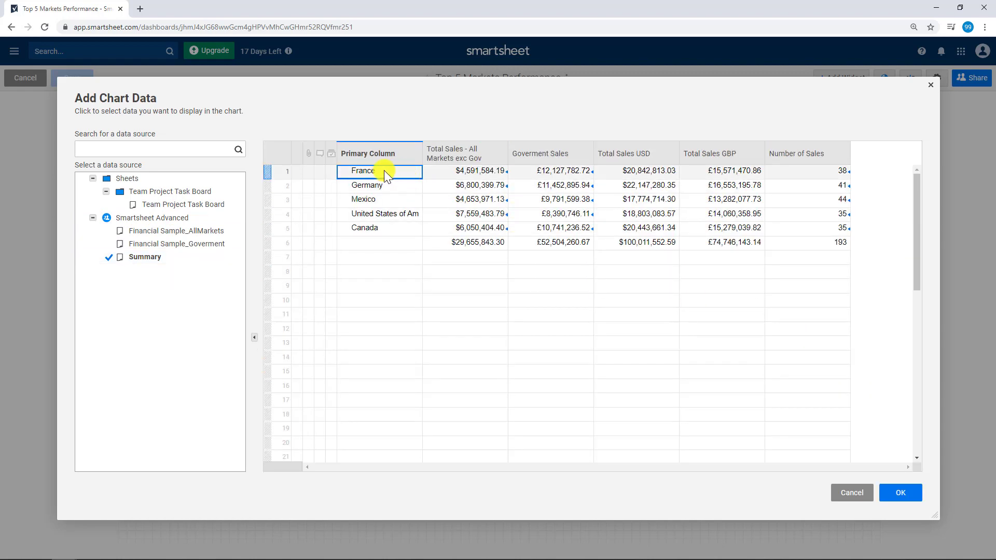
pyautogui.moveTo(380, 170); pyautogui.dragTo(804, 231)
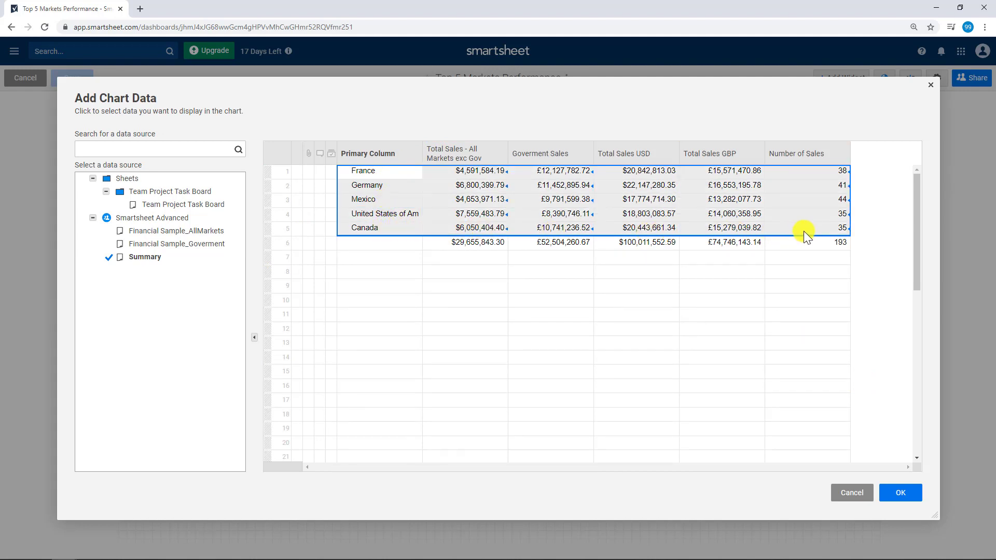
pyautogui.click(902, 492)
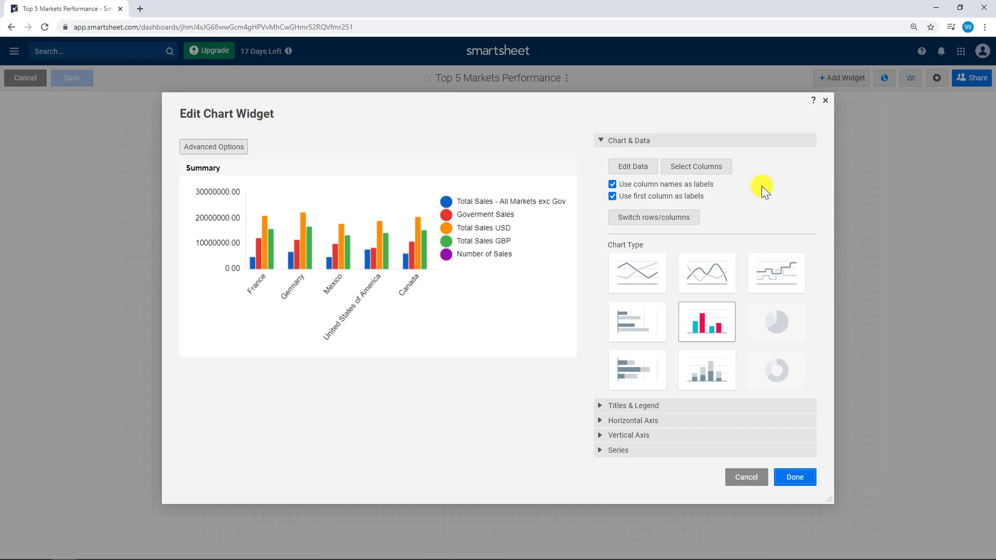
# Limit the chart to the Primary Column and Total Sales USD columns.
pyautogui.click(637, 170)
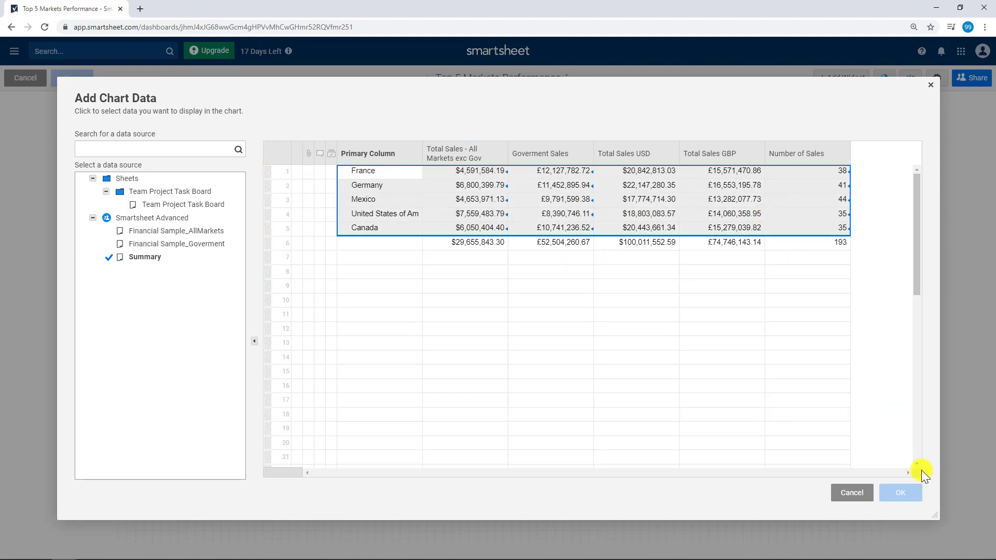
pyautogui.click(858, 494)
pyautogui.click(689, 166)
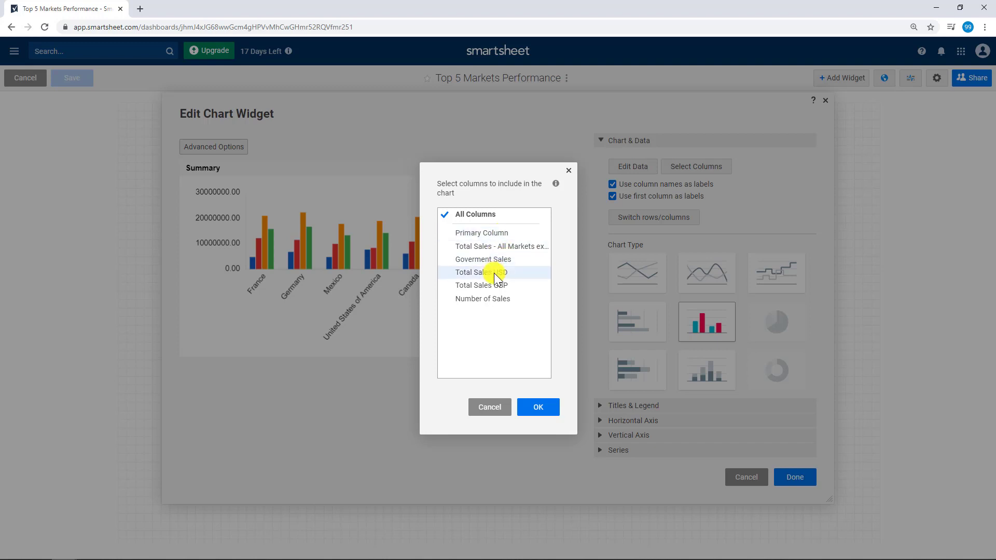
pyautogui.click(504, 232)
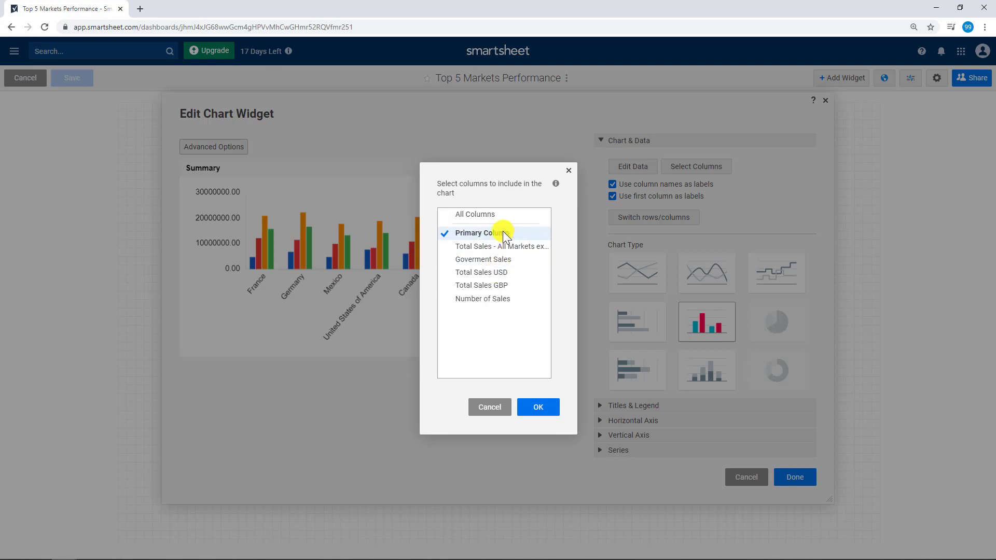
pyautogui.click(494, 273)
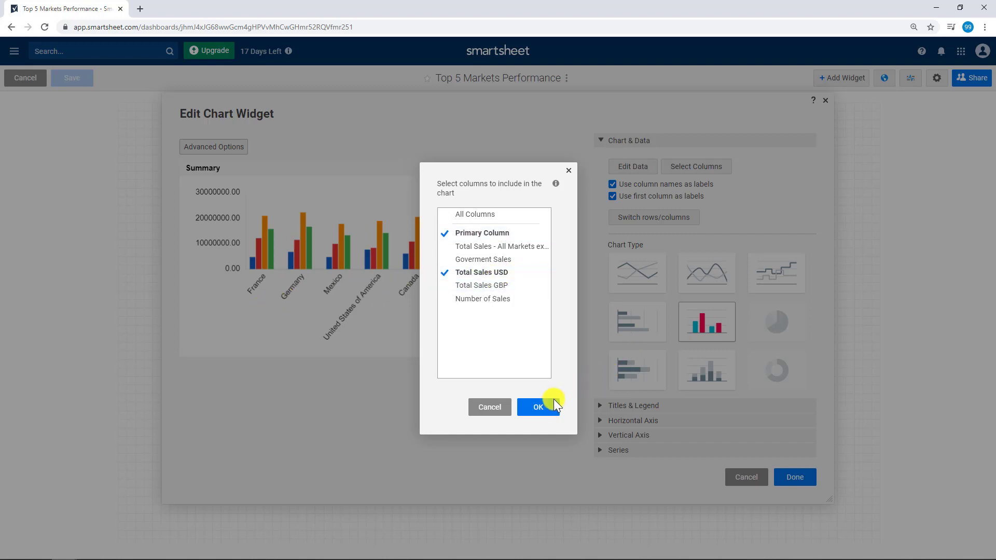
pyautogui.click(538, 407)
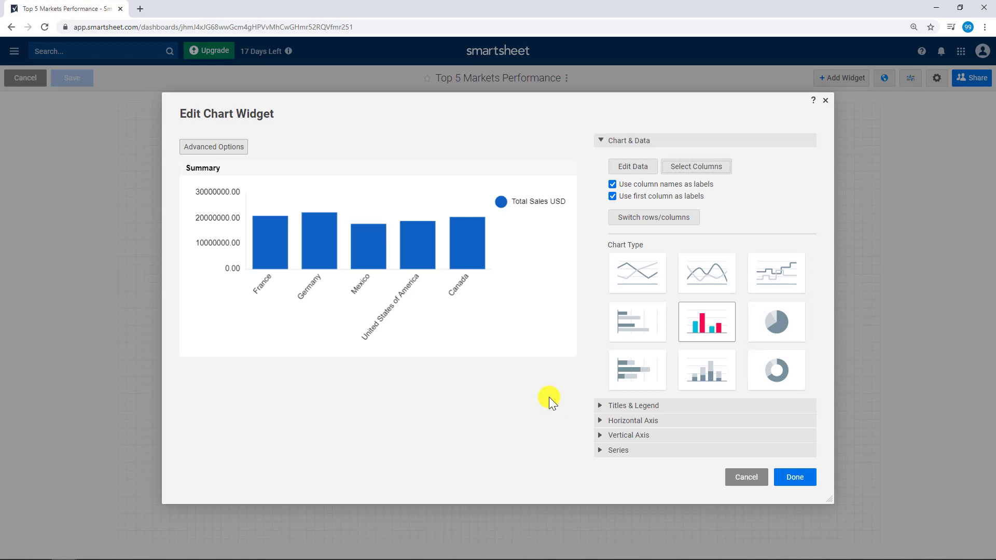
# Try the chart without first-column labels and with rows and columns switched, reverting each change.
pyautogui.click(613, 196)
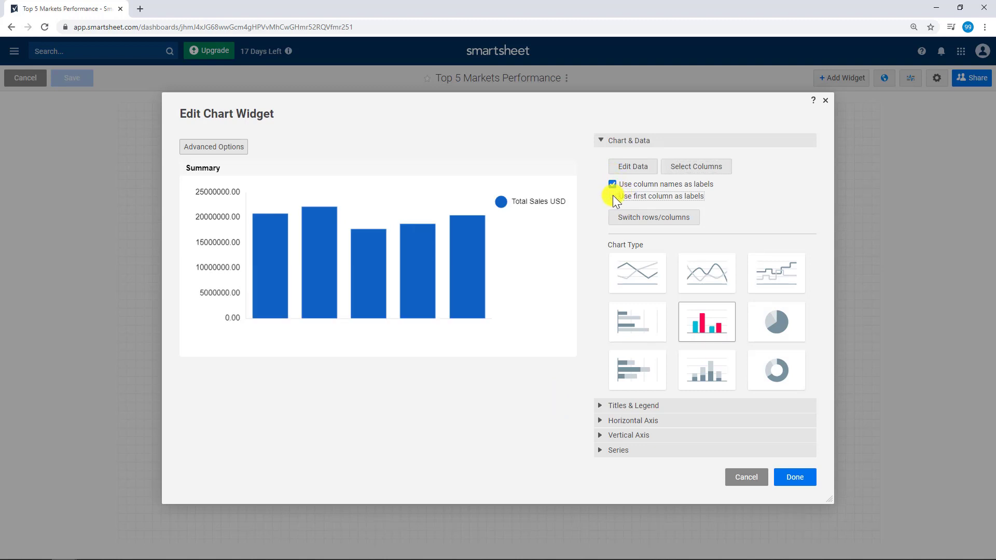
pyautogui.click(613, 196)
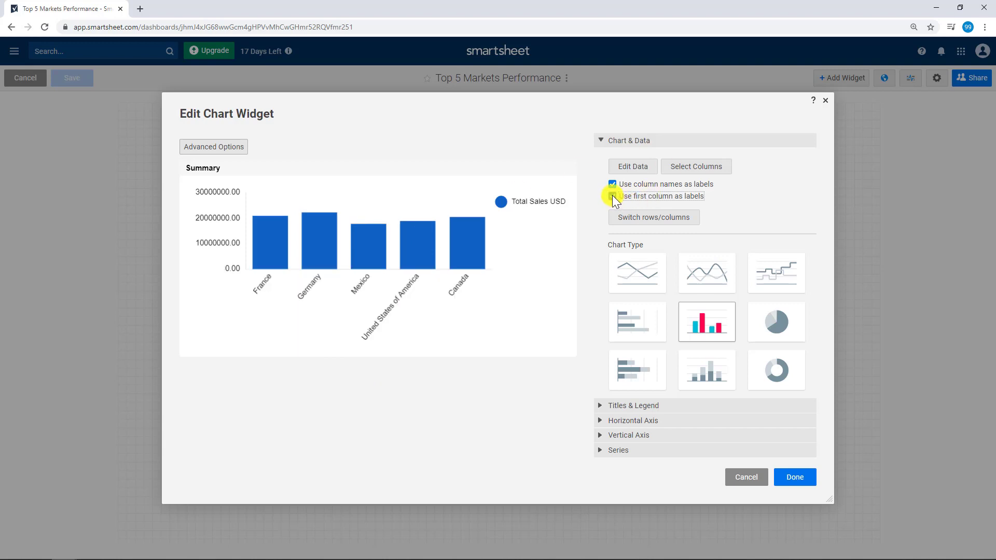
pyautogui.click(666, 221)
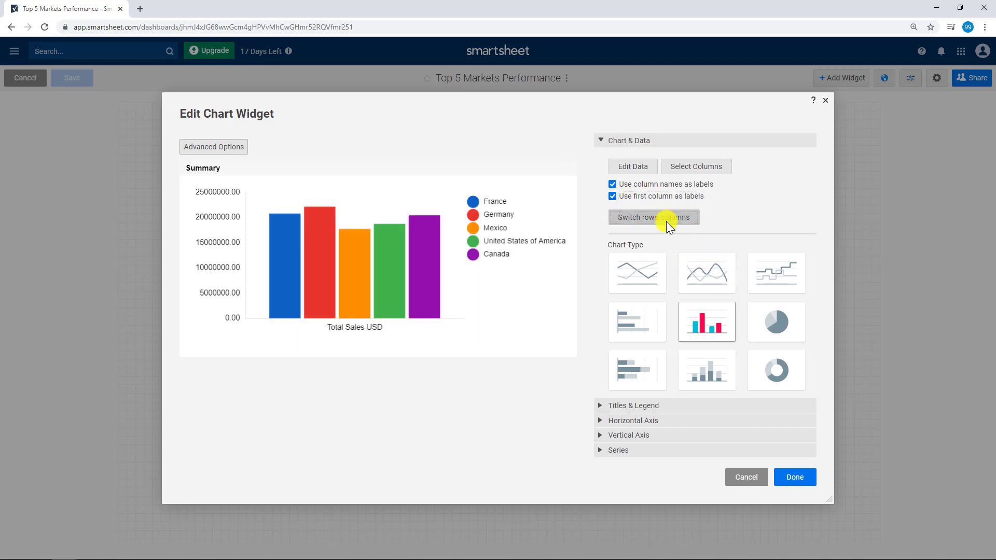
pyautogui.click(667, 221)
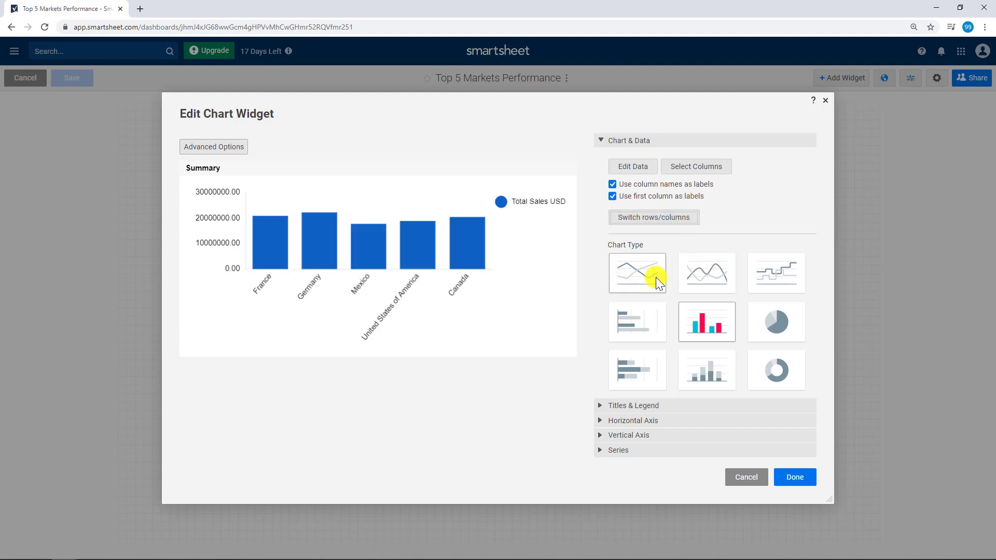
# Try the line, smooth line and stepped line chart types, and change the chart to a pie chart.
pyautogui.click(634, 273)
pyautogui.click(721, 279)
pyautogui.click(764, 271)
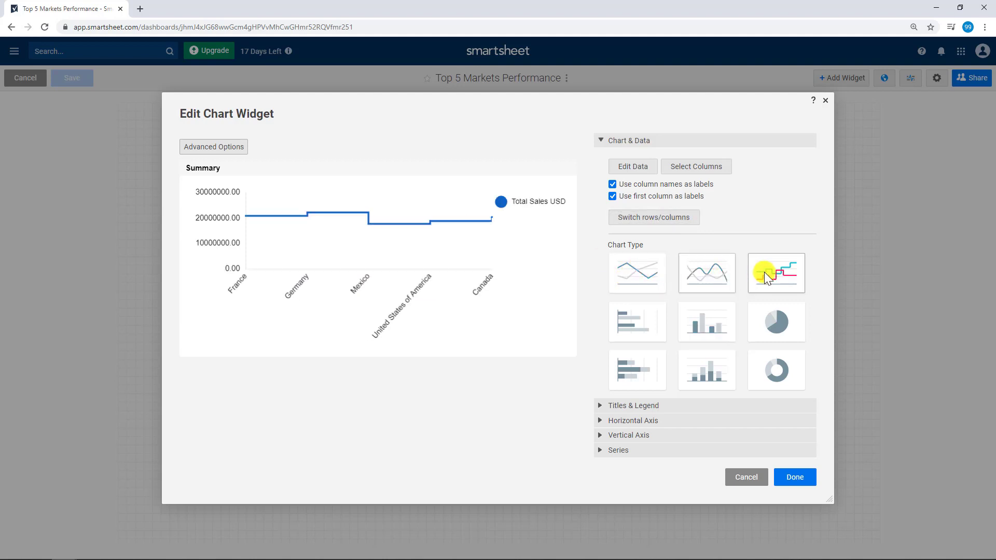
pyautogui.click(783, 321)
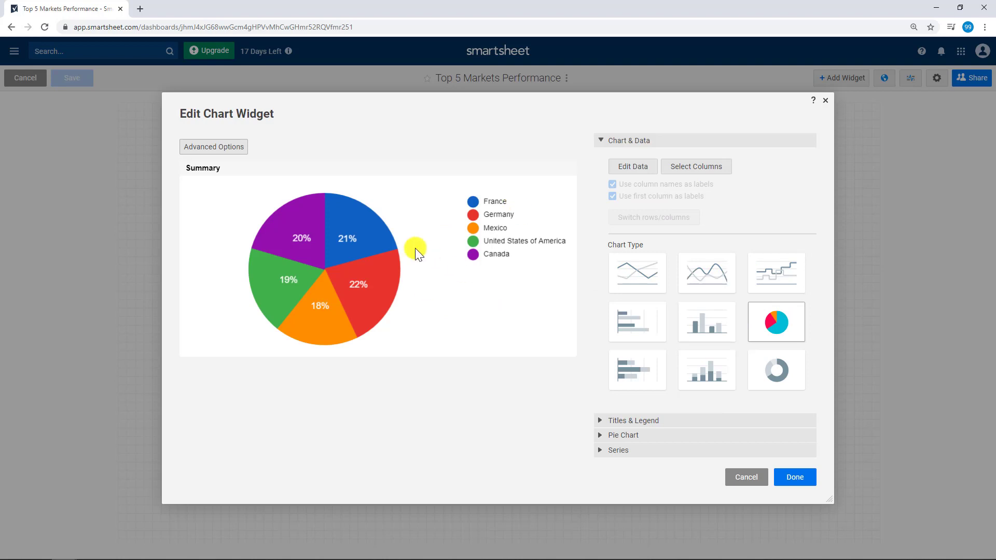
pyautogui.moveTo(348, 239)
pyautogui.moveTo(356, 284)
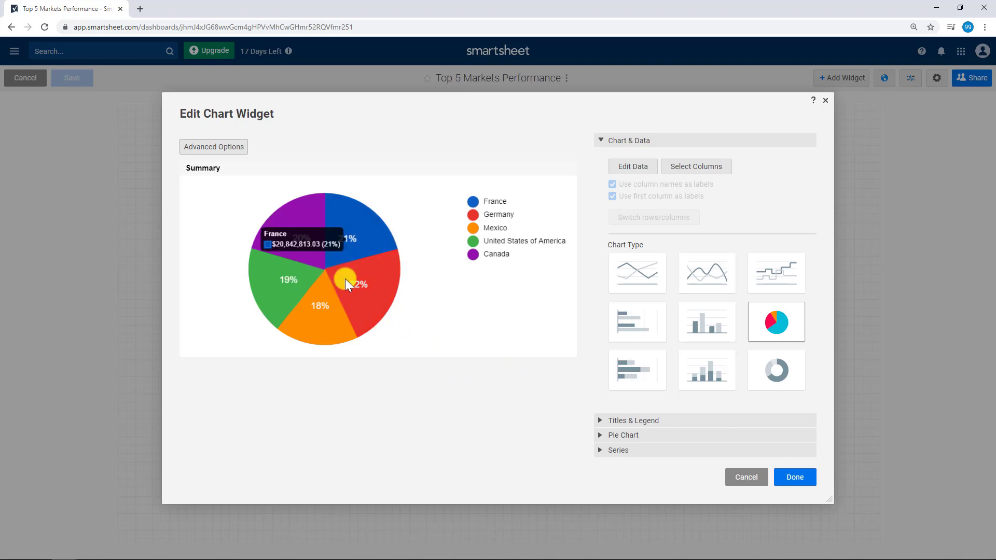
pyautogui.moveTo(323, 326)
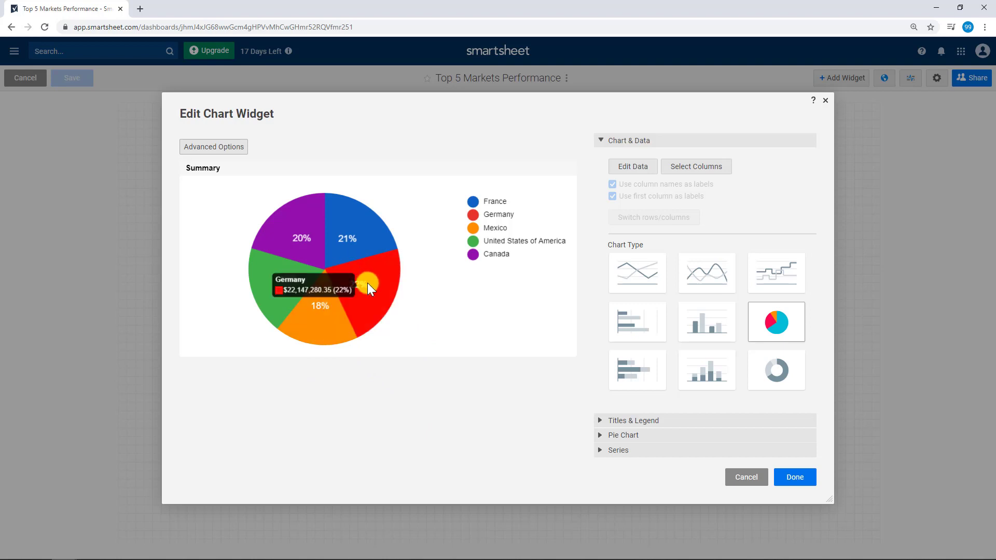
# Title the pie chart "% of Sales" and center the title.
pyautogui.click(601, 420)
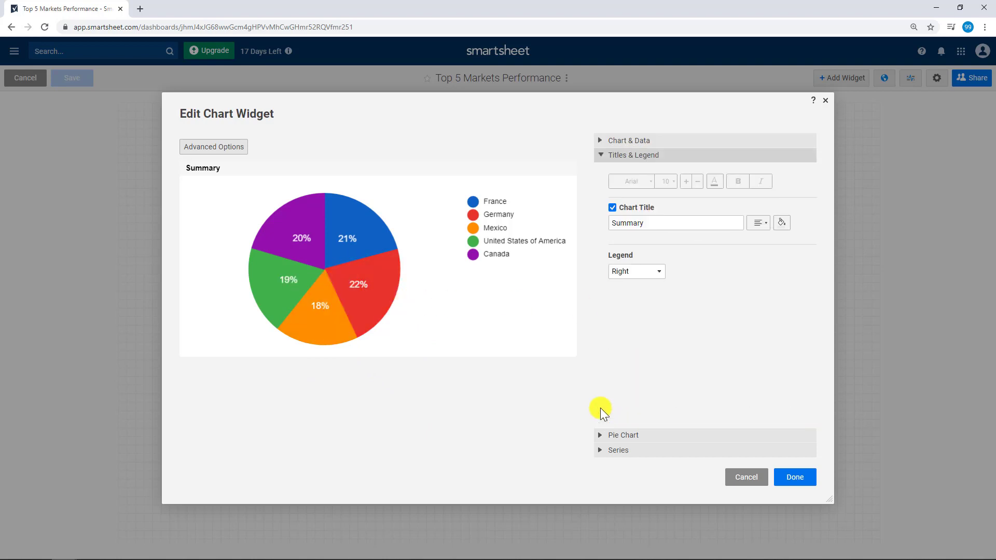
pyautogui.tripleClick(638, 223)
pyautogui.write('% o')
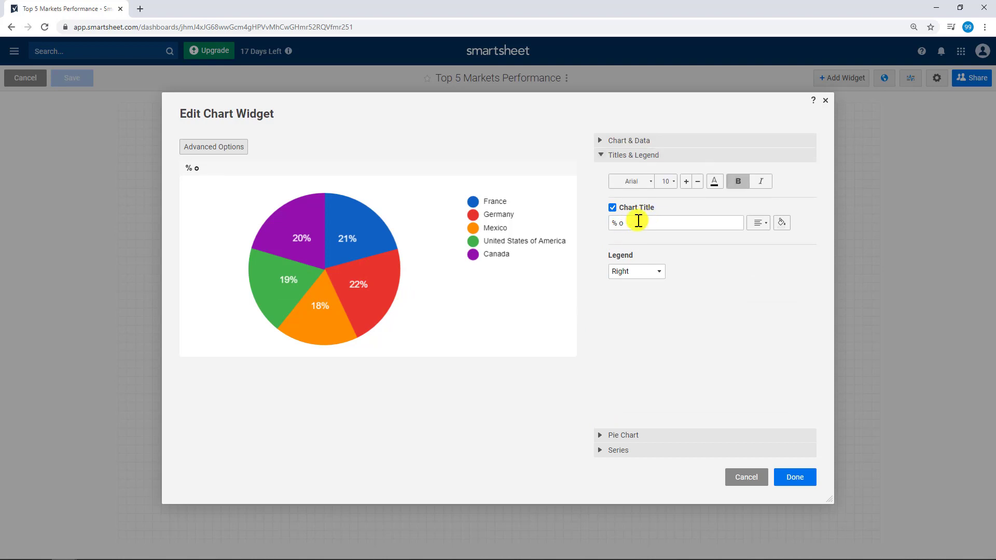
pyautogui.write('f Sales')
pyautogui.click(764, 223)
pyautogui.click(742, 242)
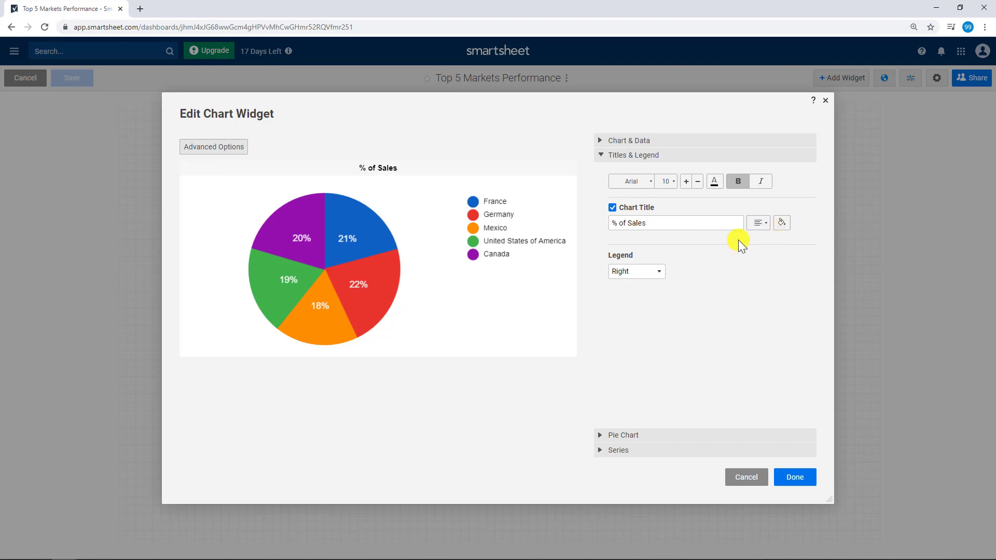
# Set the "% of Sales" chart title's font size to 14.
pyautogui.click(674, 181)
pyautogui.click(692, 260)
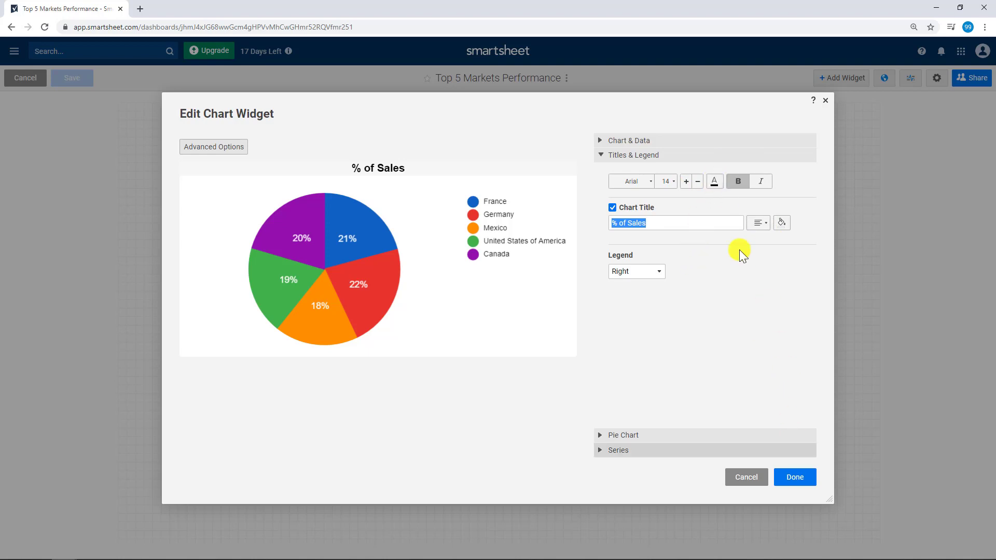
pyautogui.click(714, 181)
pyautogui.click(774, 212)
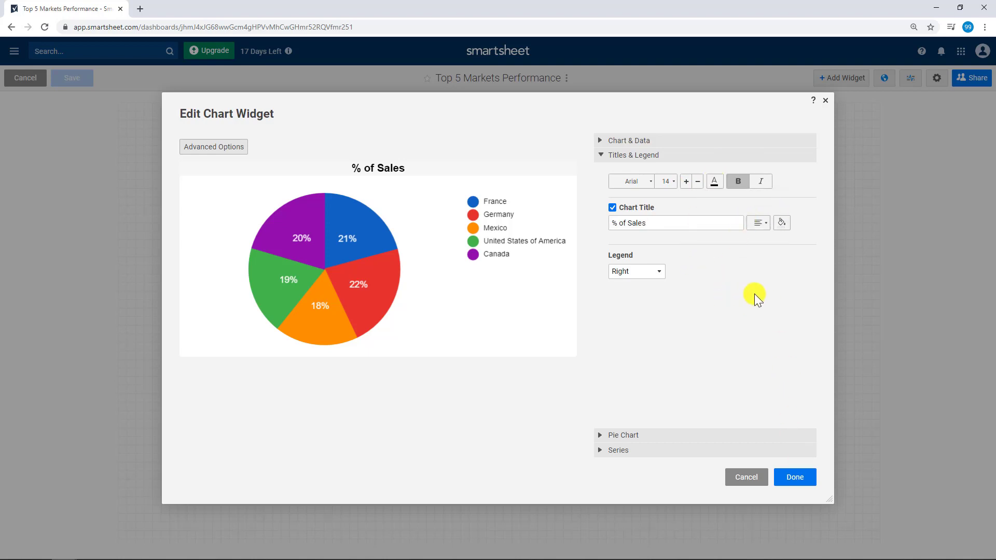
# Turn the pie chart into a semicircle with slice labels on.
pyautogui.click(634, 435)
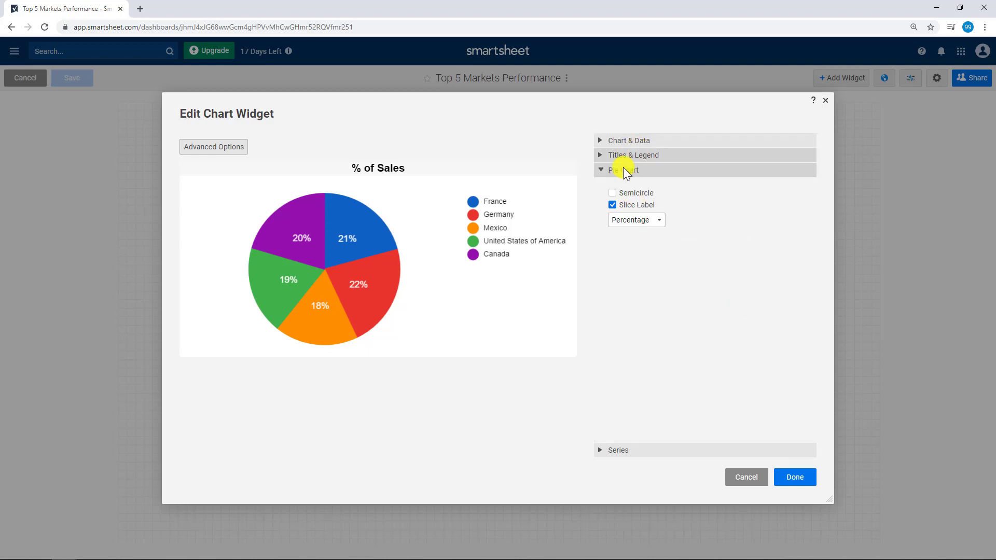
pyautogui.click(614, 193)
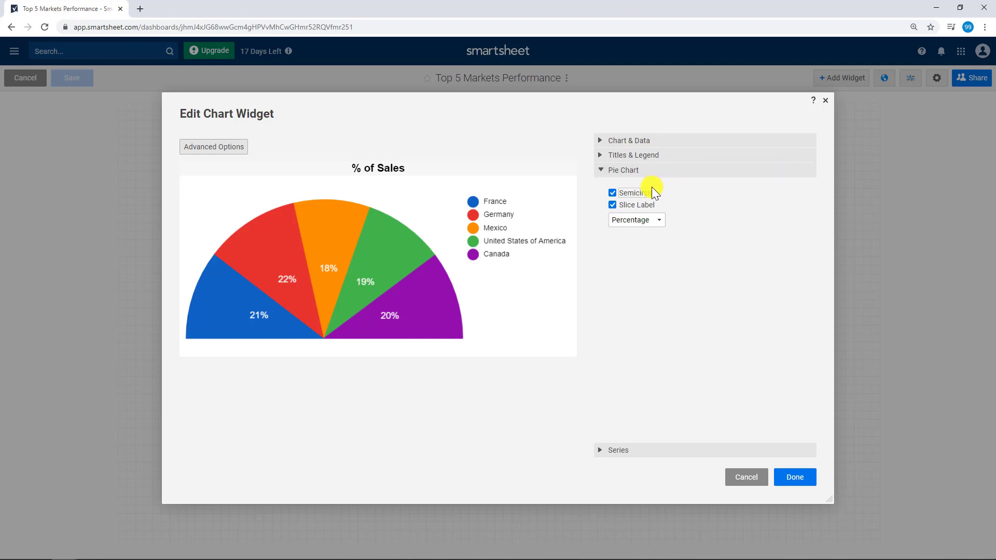
pyautogui.click(614, 204)
# Try showing values in the slice labels, and switch them back to percentages.
pyautogui.click(637, 222)
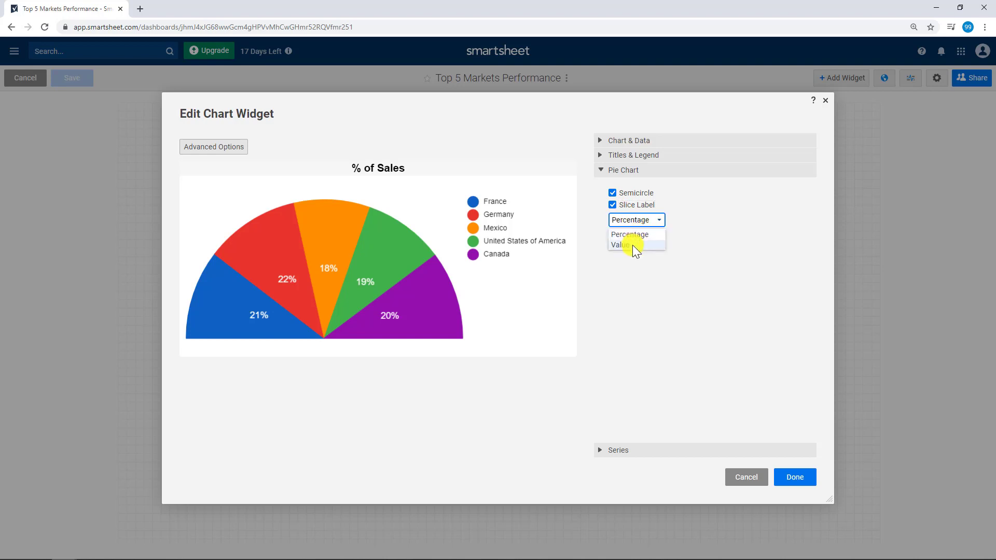
pyautogui.click(633, 245)
pyautogui.click(629, 219)
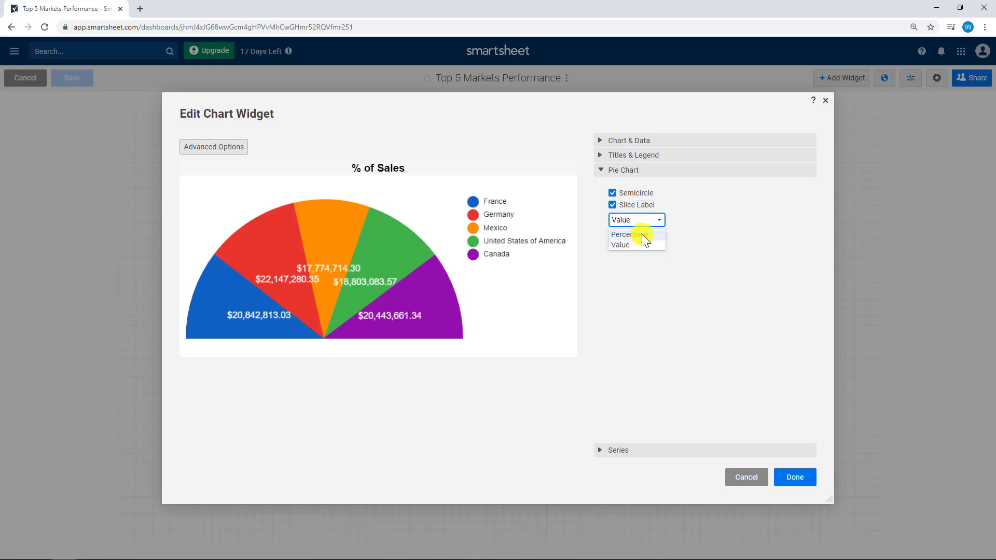
pyautogui.click(643, 235)
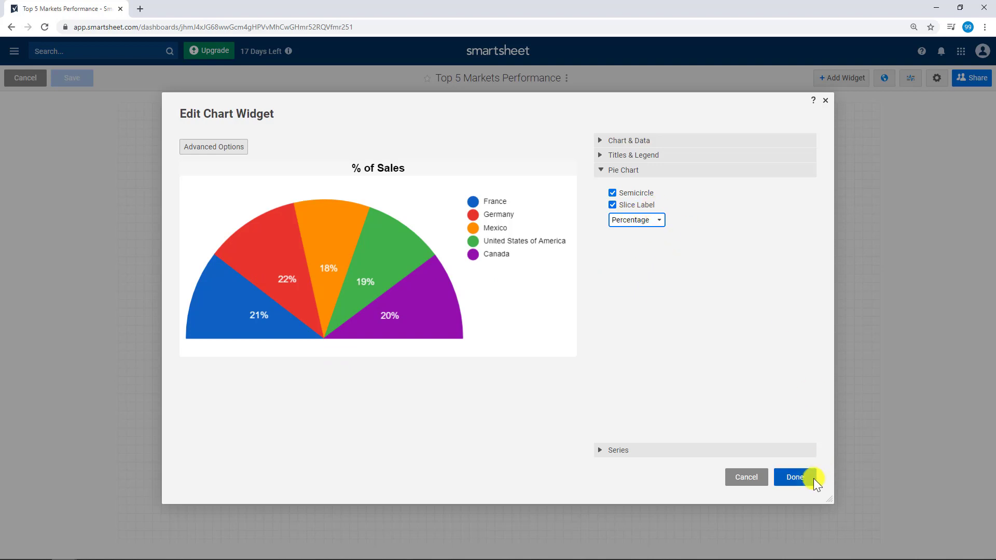
# Change the color of the Germany slice to light green.
pyautogui.click(651, 451)
pyautogui.click(654, 222)
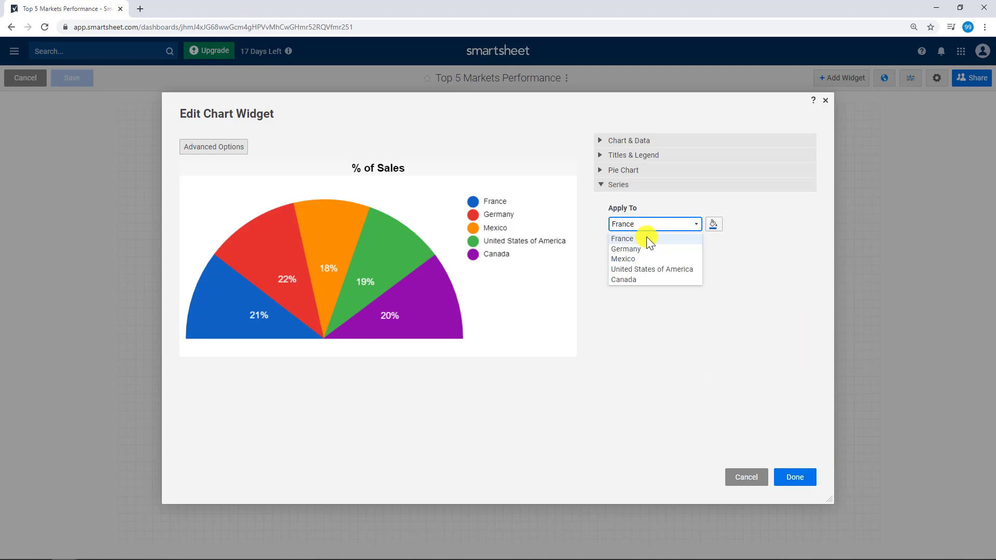
pyautogui.click(642, 244)
pyautogui.click(715, 224)
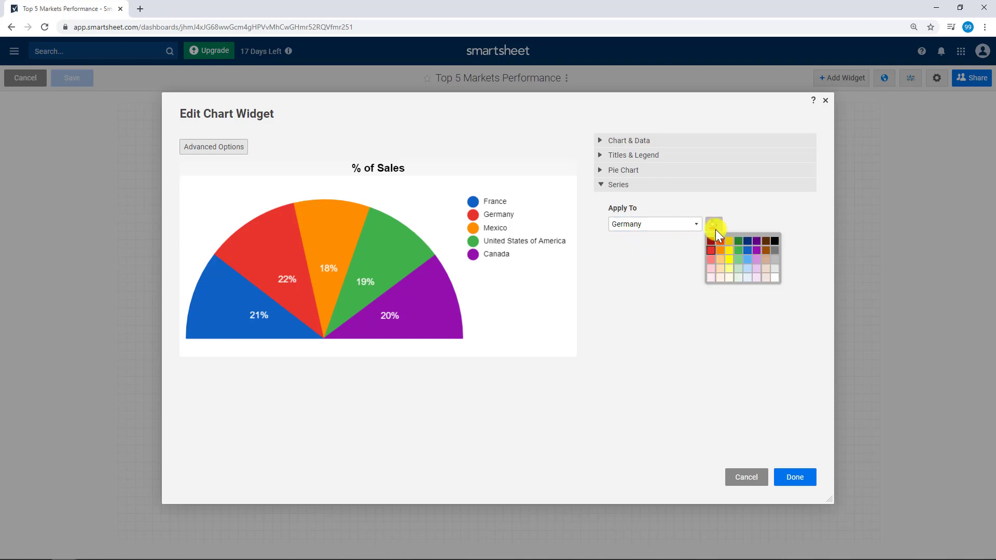
pyautogui.click(737, 261)
# Change the color of the United States of America slice to brown and apply the pie chart's settings.
pyautogui.press('Down')
pyautogui.press('Down')
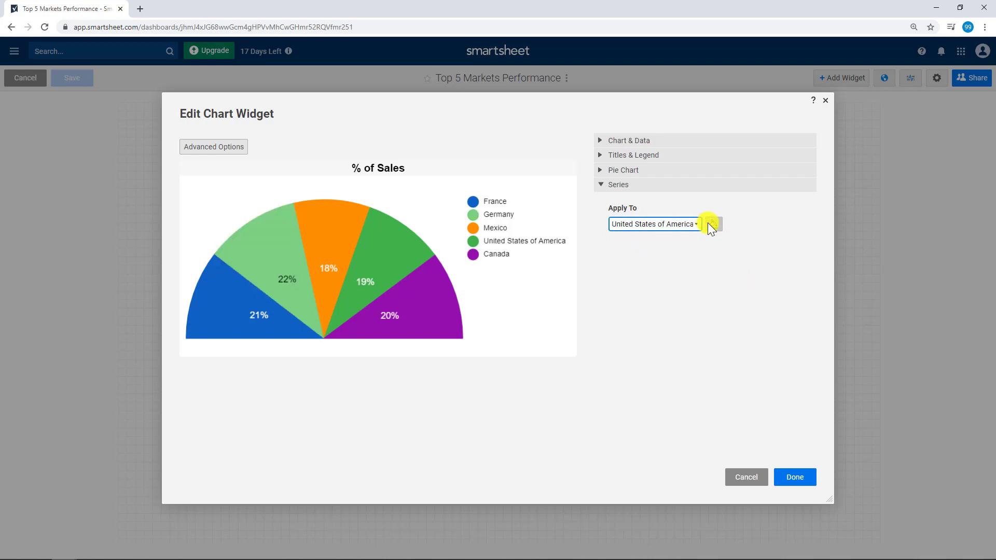
pyautogui.click(712, 224)
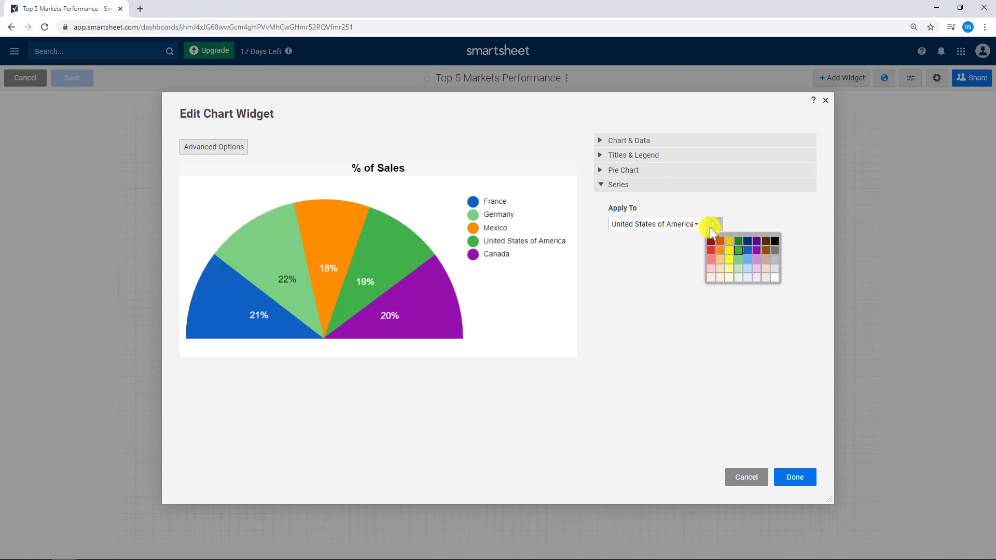
pyautogui.click(766, 251)
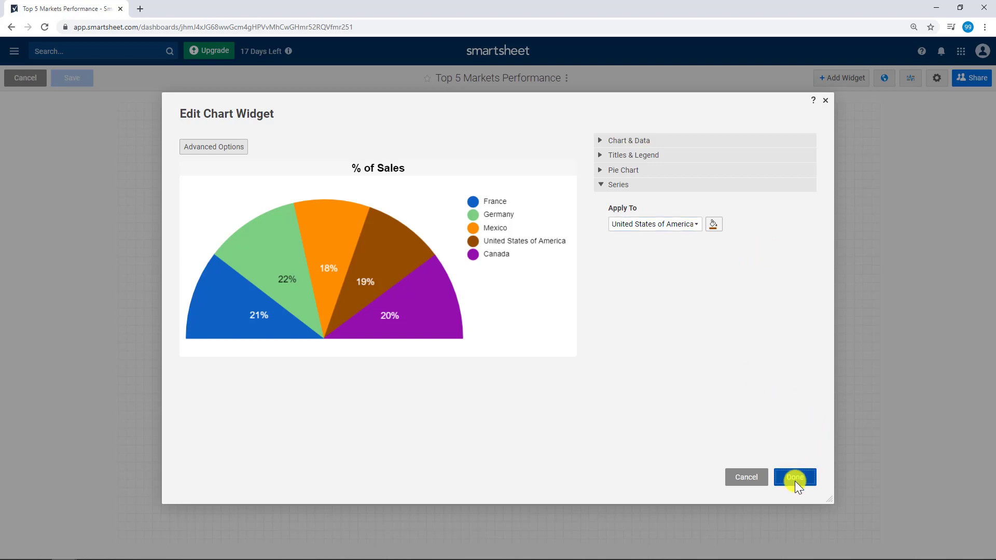
pyautogui.click(795, 477)
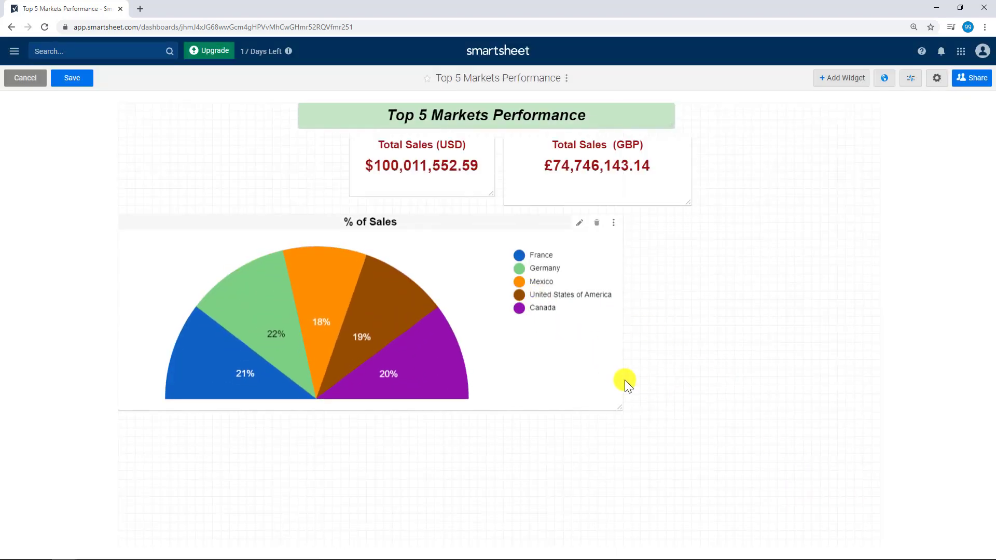
# Shrink the "% of Sales" chart widget to less than half of the dashboard grid's width and save the dashboard.
pyautogui.moveTo(621, 407); pyautogui.dragTo(443, 375)
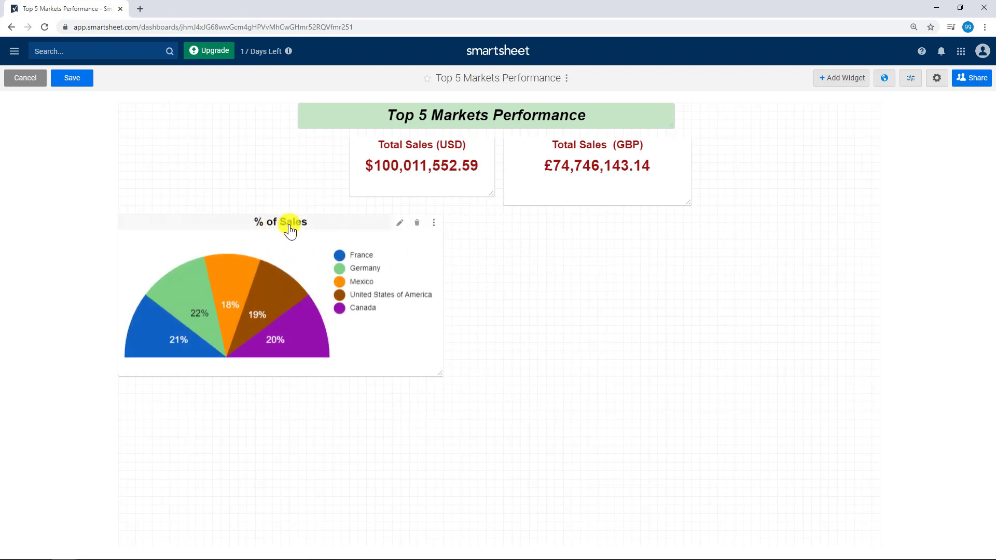
pyautogui.click(77, 83)
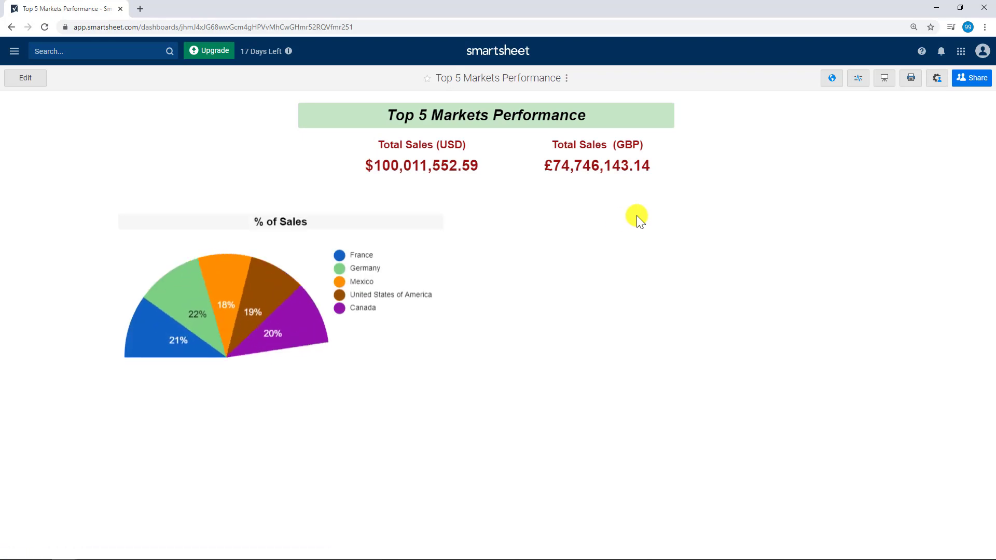
# Add a chart widget using the Summary sheet's France to Canada rows, from Primary Column through Total Sales USD.
pyautogui.click(32, 80)
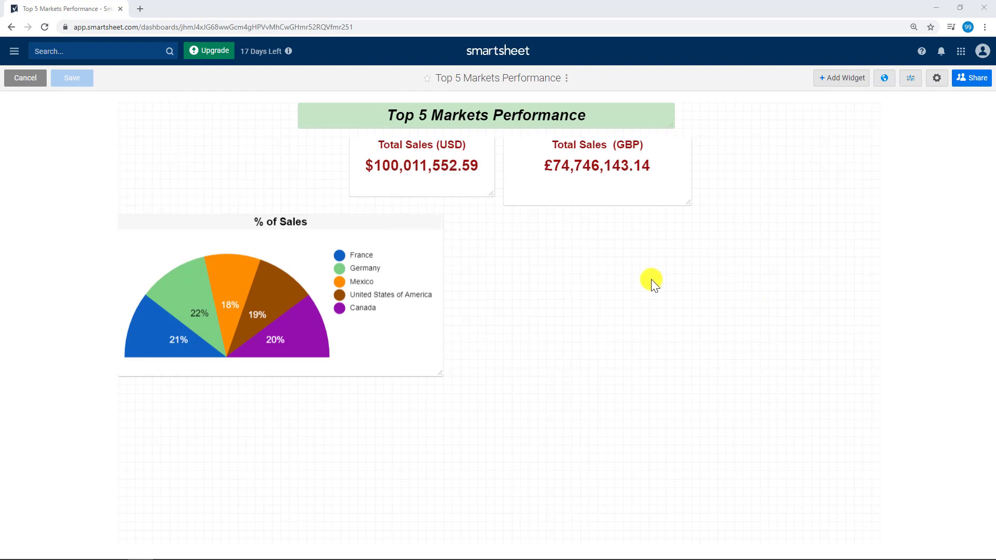
pyautogui.click(851, 79)
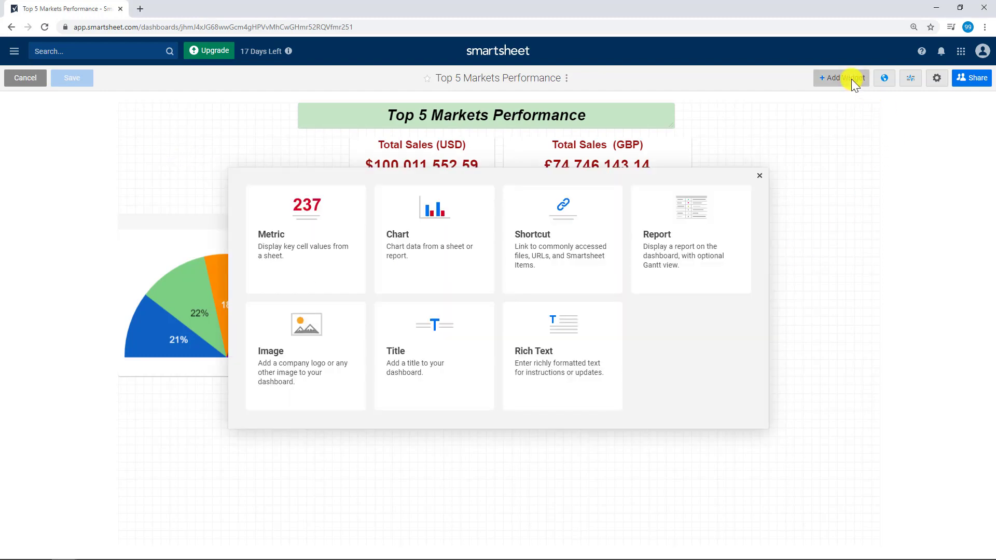
pyautogui.click(435, 226)
pyautogui.moveTo(375, 176); pyautogui.dragTo(647, 229)
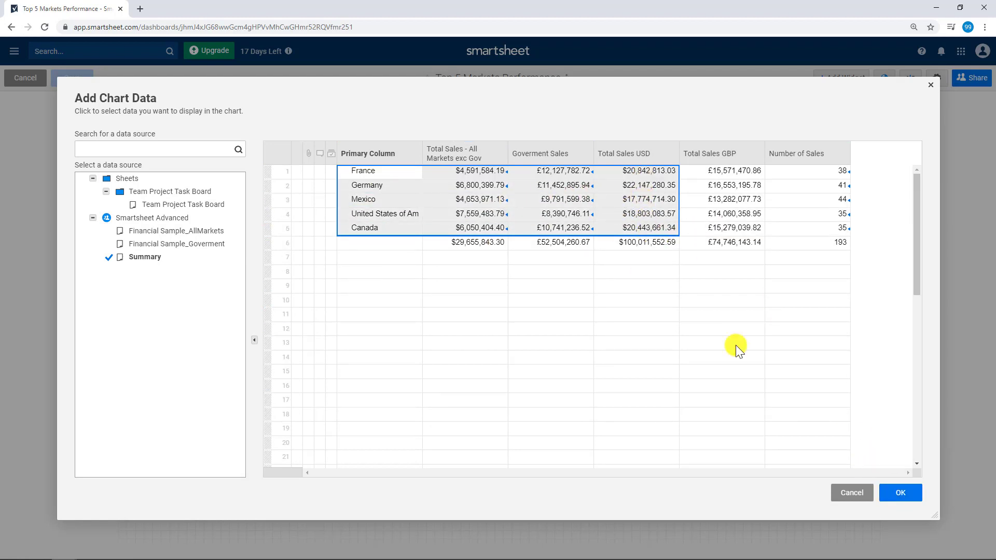
pyautogui.click(896, 492)
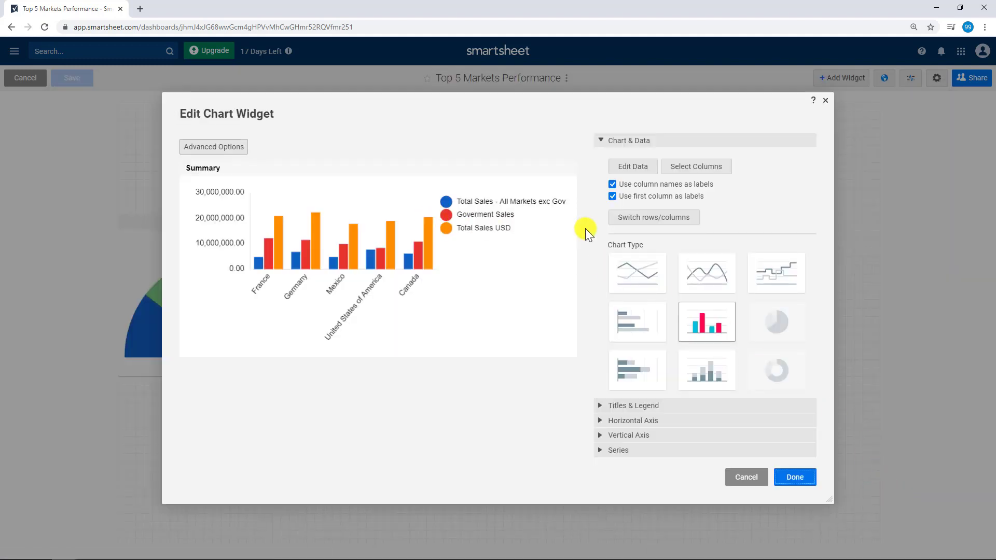
# Limit the chart's included columns to Primary Column and Total Sales USD.
pyautogui.click(688, 166)
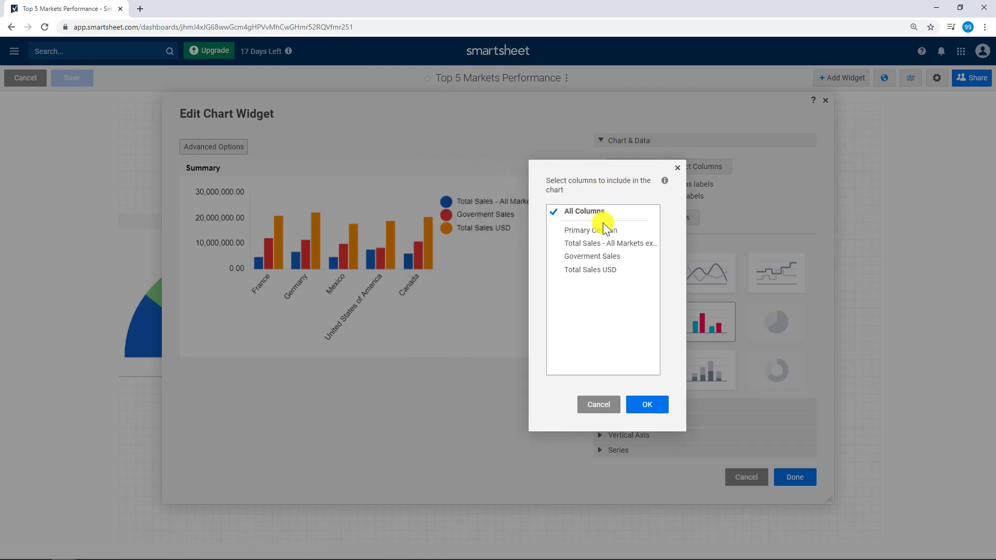
pyautogui.click(589, 232)
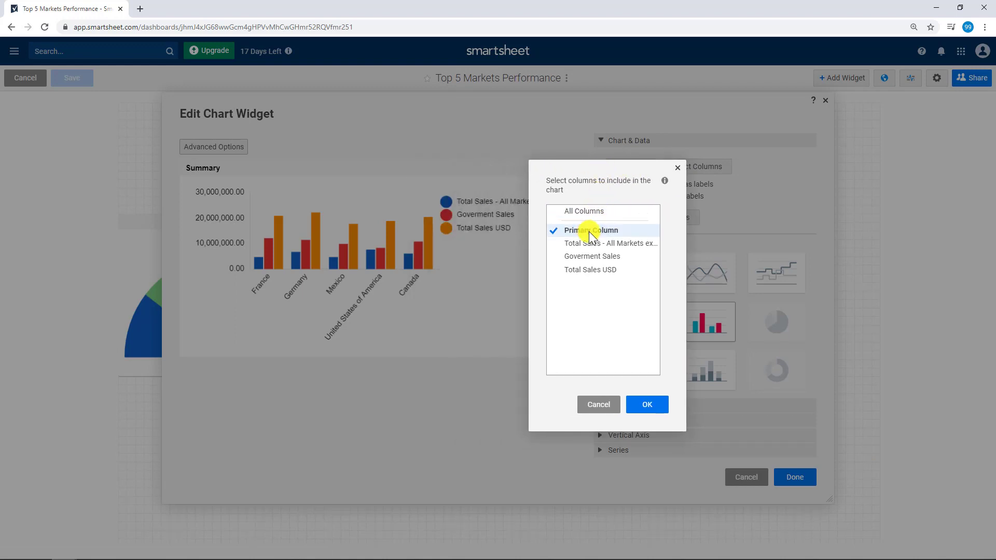
pyautogui.click(600, 273)
pyautogui.click(652, 409)
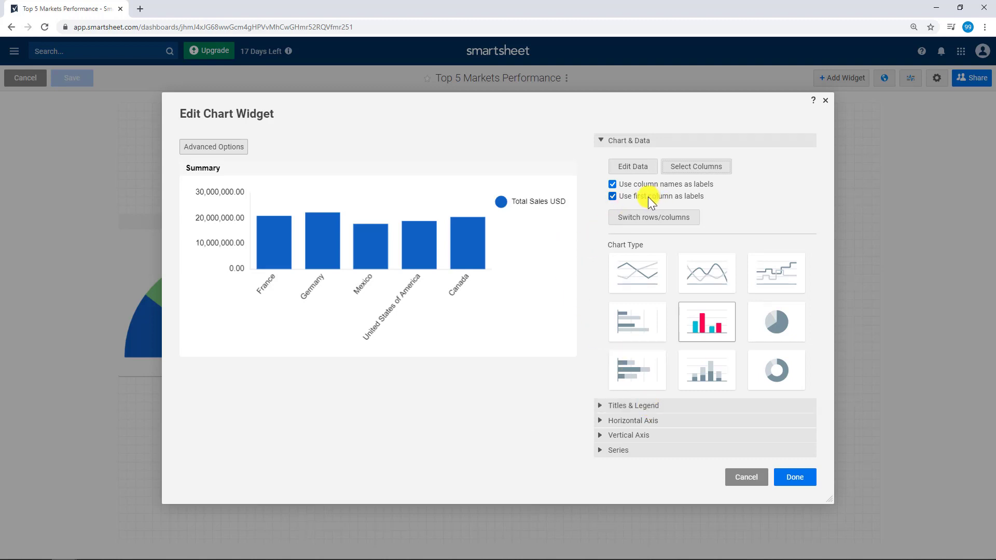
# Replace the column chart's title with "Sales by Country".
pyautogui.click(619, 407)
pyautogui.moveTo(659, 224); pyautogui.dragTo(605, 226)
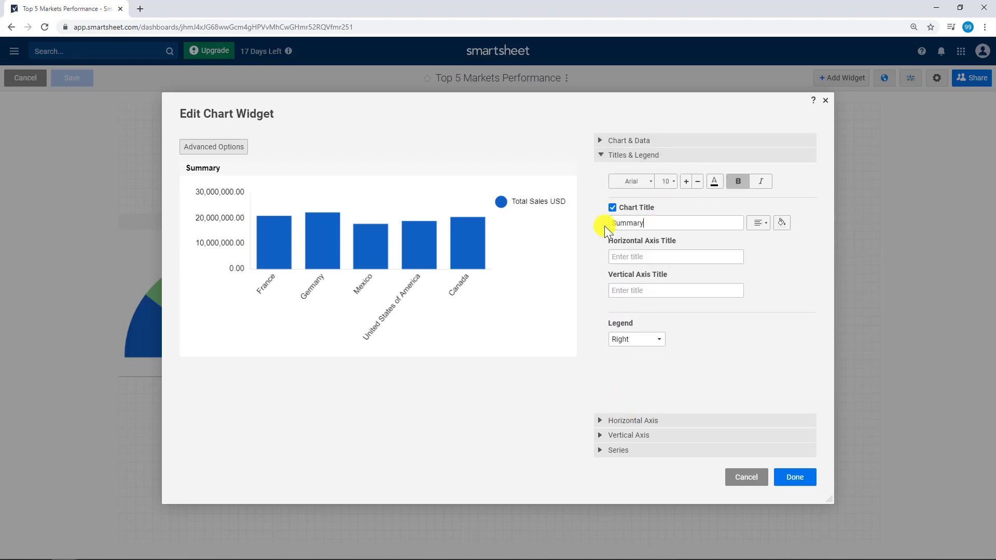
pyautogui.write('total')
pyautogui.press('BackSpace')
pyautogui.press('BackSpace')
pyautogui.press('BackSpace')
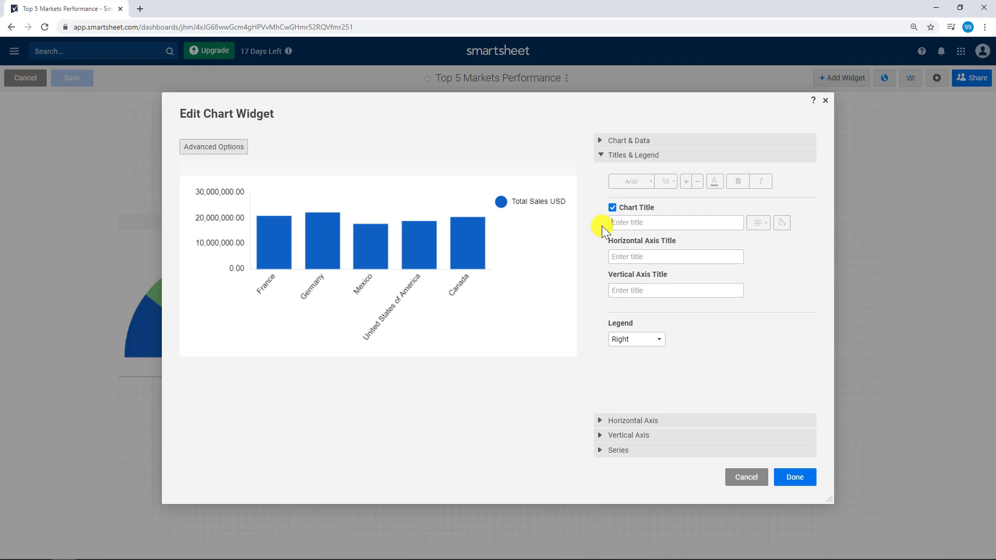
pyautogui.write('Sales by ')
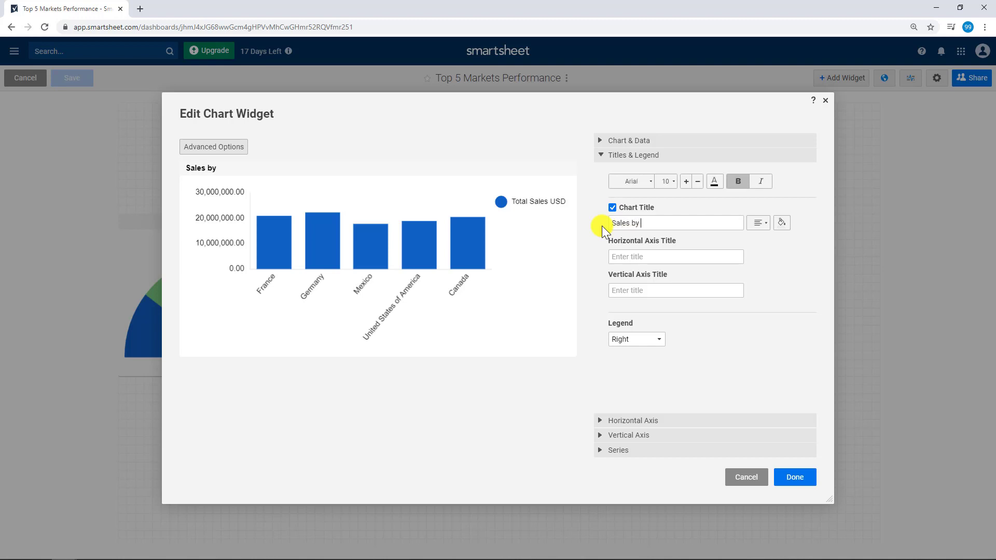
pyautogui.write('Country')
# Center the "Sales by Country" chart title and set its font size to 14.
pyautogui.click(760, 223)
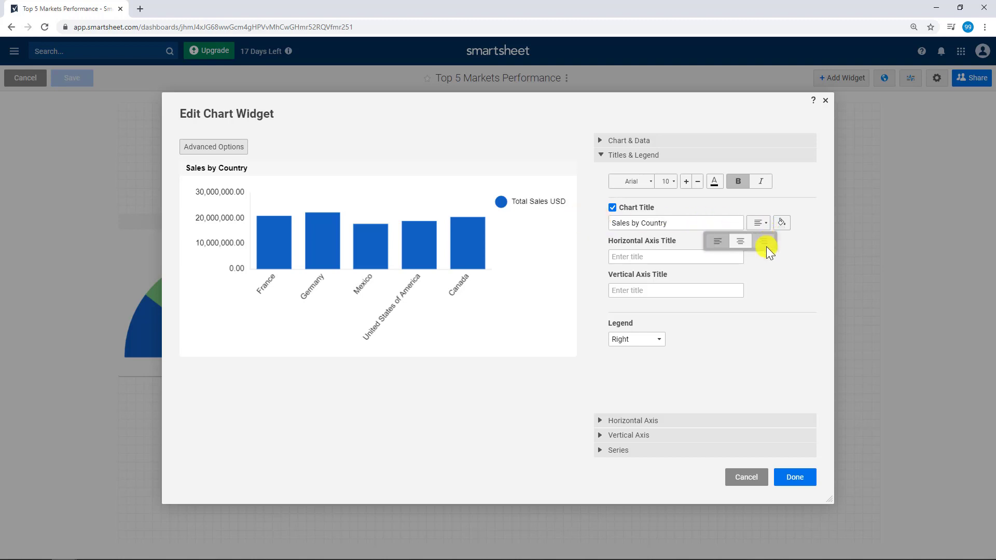
pyautogui.click(741, 242)
pyautogui.click(673, 182)
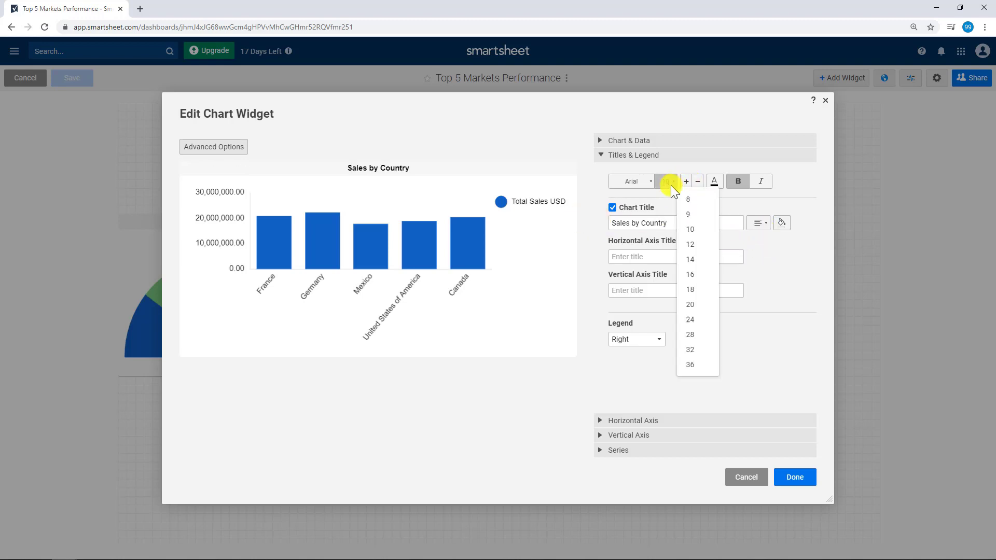
pyautogui.click(693, 253)
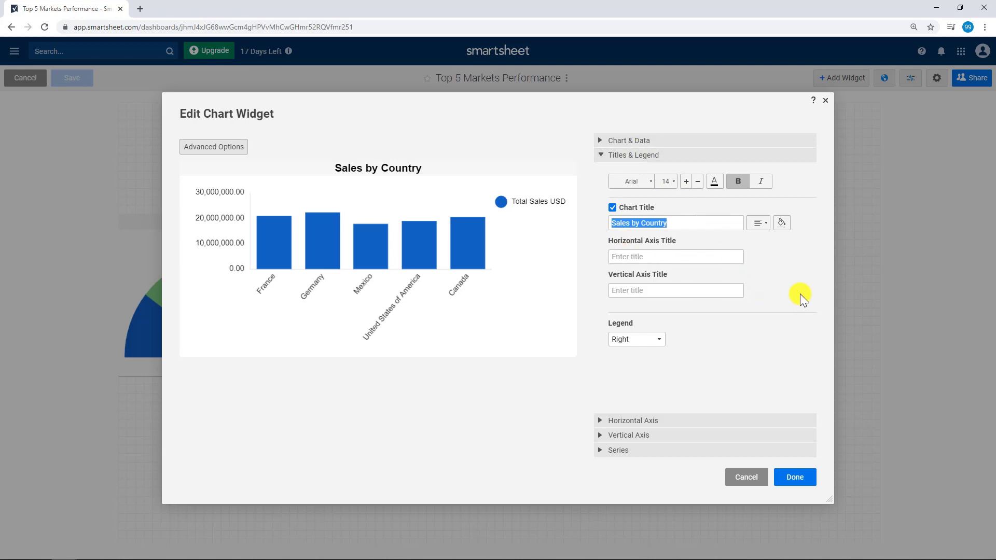
# Give the "Sales by Country" chart title a white background and brown text.
pyautogui.click(782, 229)
pyautogui.click(845, 292)
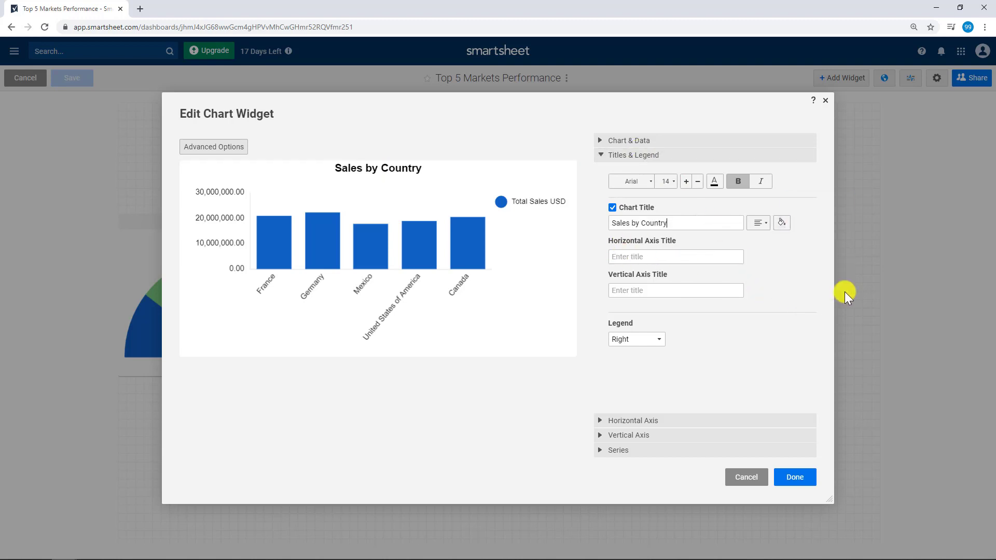
pyautogui.click(719, 183)
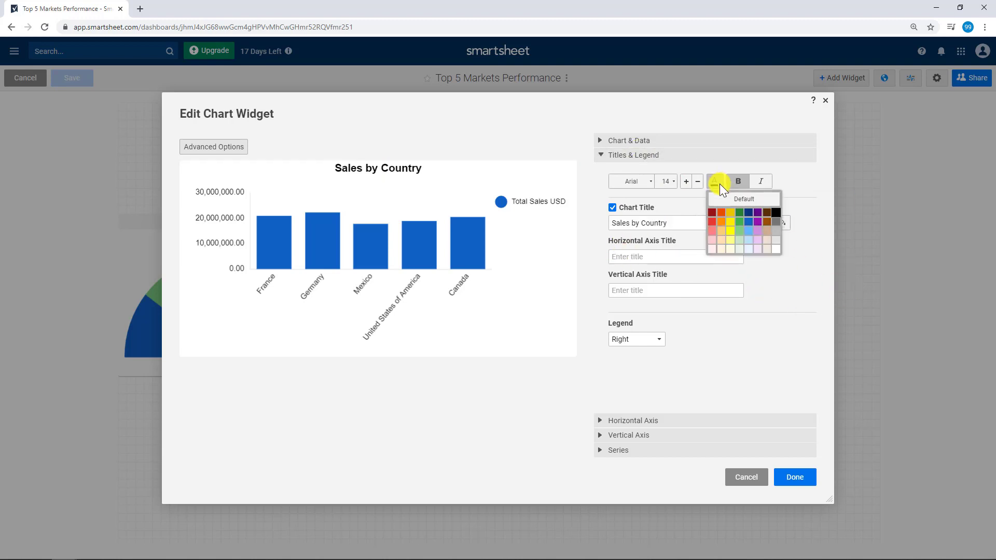
pyautogui.click(768, 213)
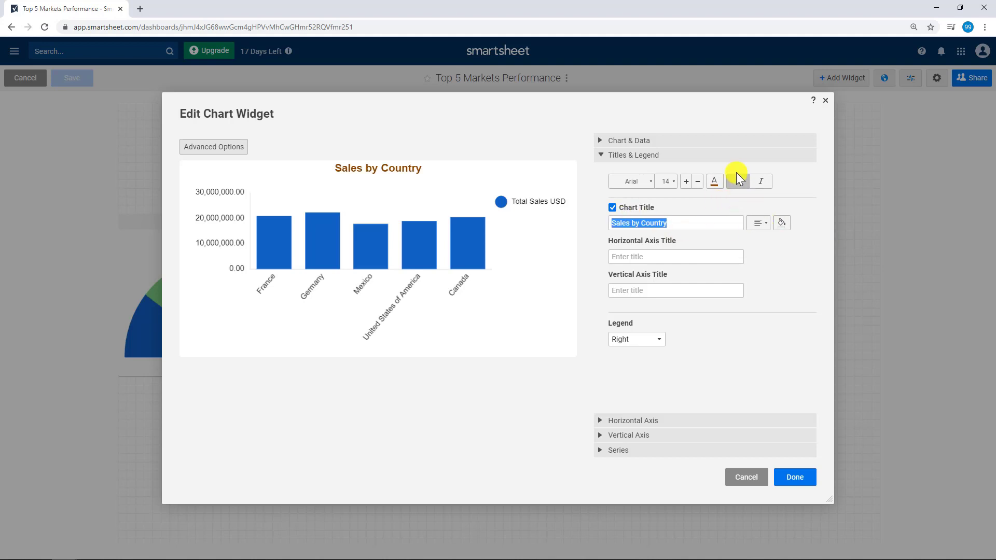
# Try "Countries" as the horizontal axis title, and clear it again.
pyautogui.click(661, 257)
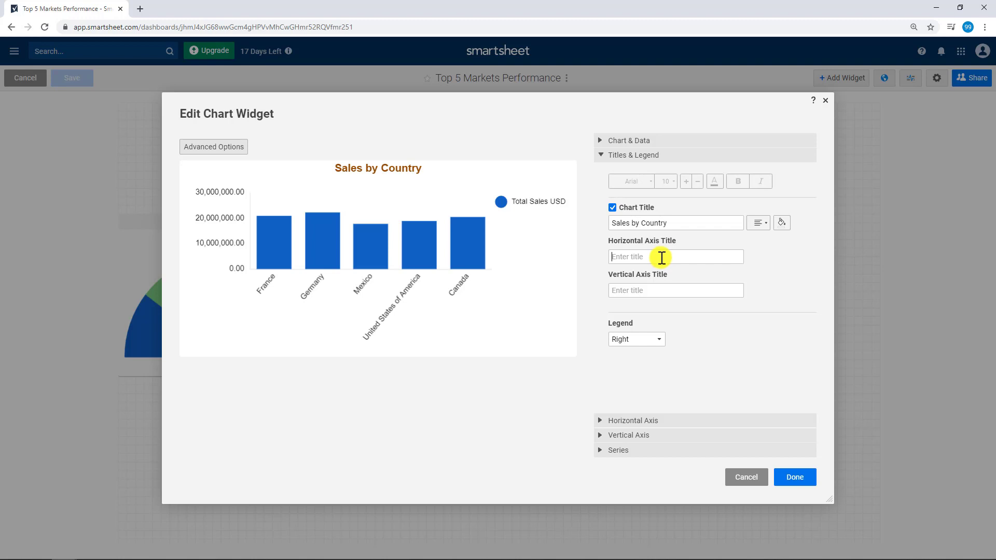
pyautogui.write('Country')
pyautogui.press('BackSpace')
pyautogui.write('ies')
pyautogui.moveTo(663, 258); pyautogui.dragTo(597, 256)
pyautogui.press('BackSpace')
# Extend the chart title to "Sales by Country (USD)".
pyautogui.click(679, 223)
pyautogui.write('(US')
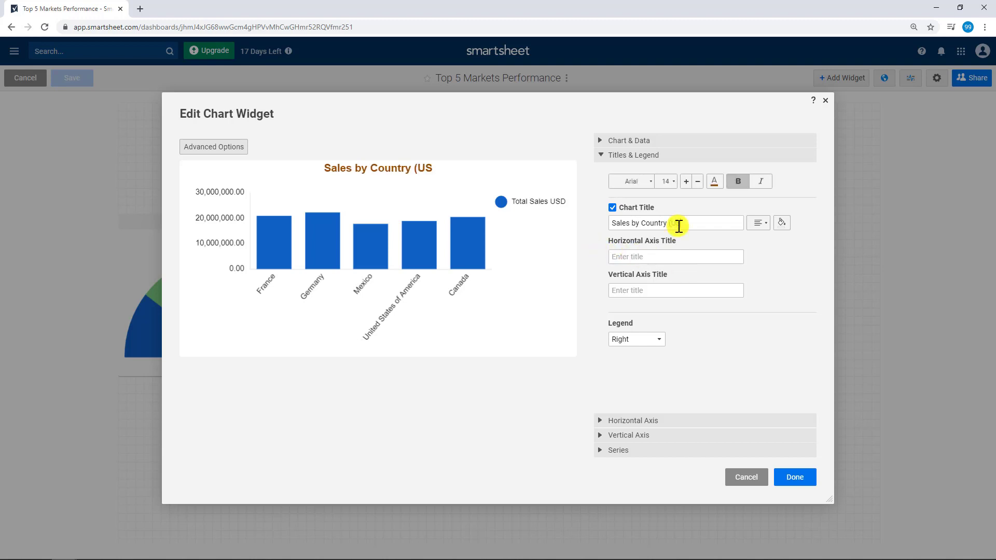
pyautogui.write('D)')
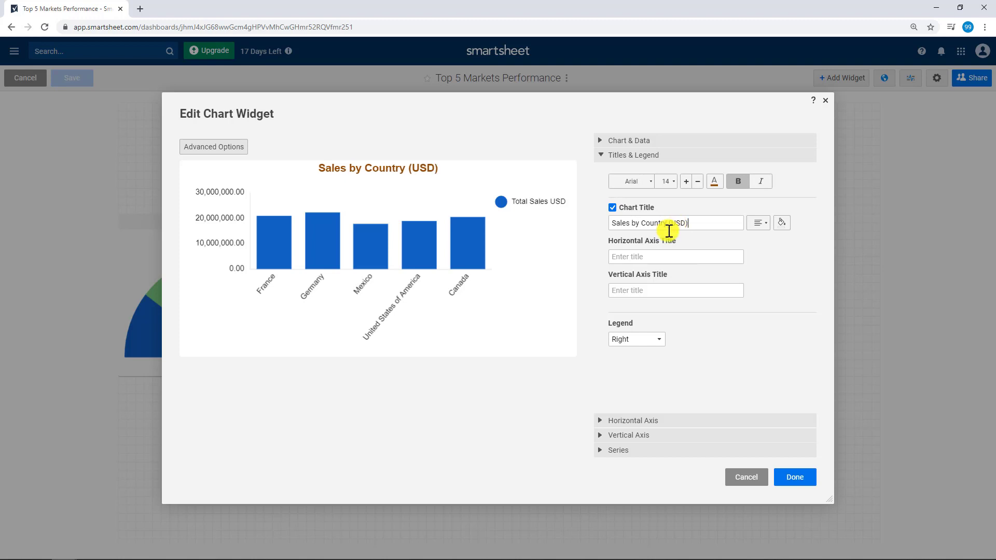
# Turn on data labels for the Total Sales USD series and gridlines for the horizontal axis.
pyautogui.click(618, 450)
pyautogui.click(613, 257)
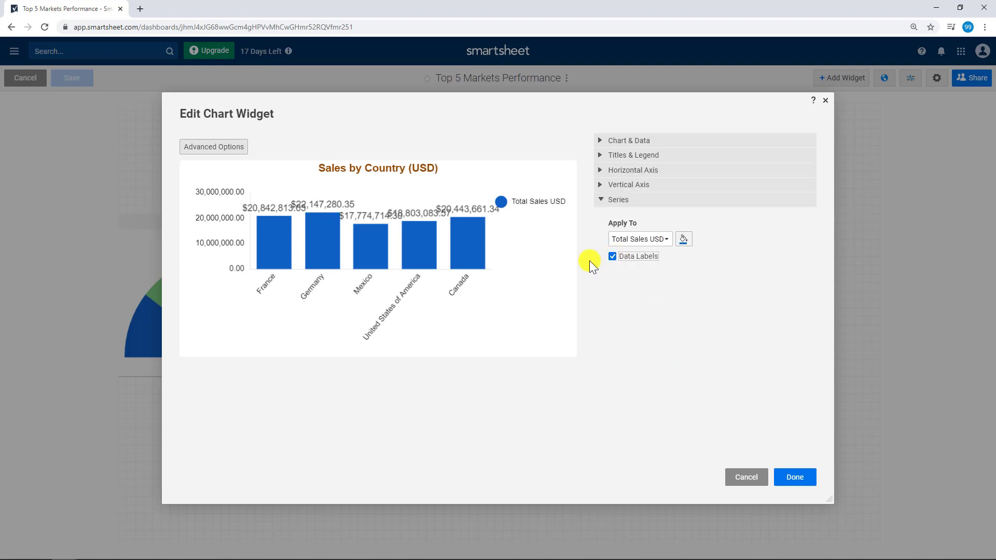
pyautogui.moveTo(475, 265)
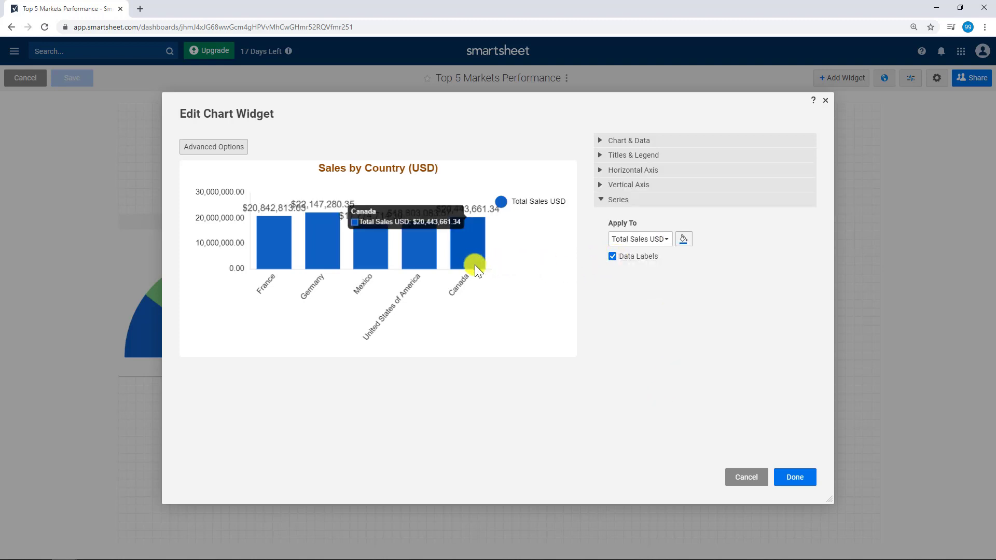
pyautogui.click(612, 170)
pyautogui.click(613, 235)
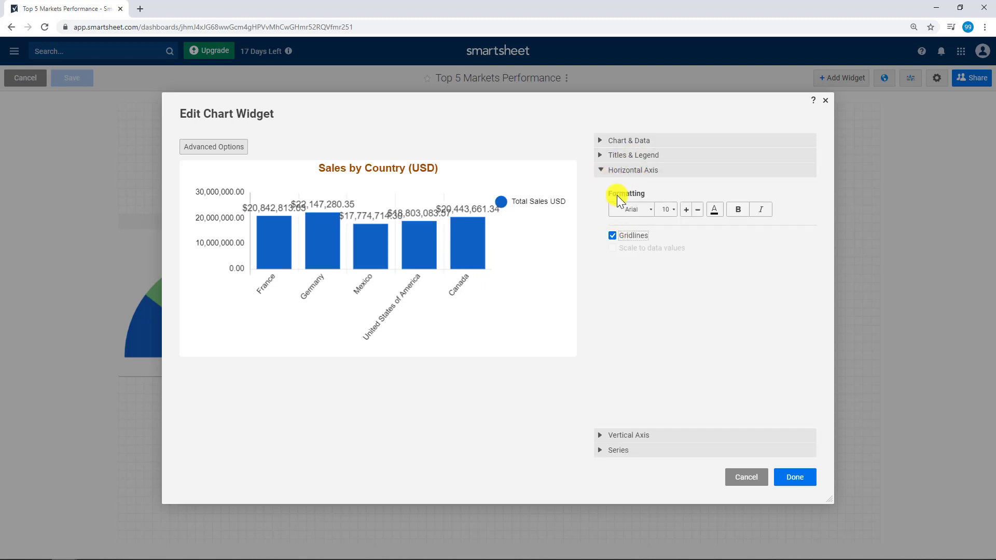
# Scale the vertical axis to the data values and set its font size to 9.
pyautogui.click(627, 439)
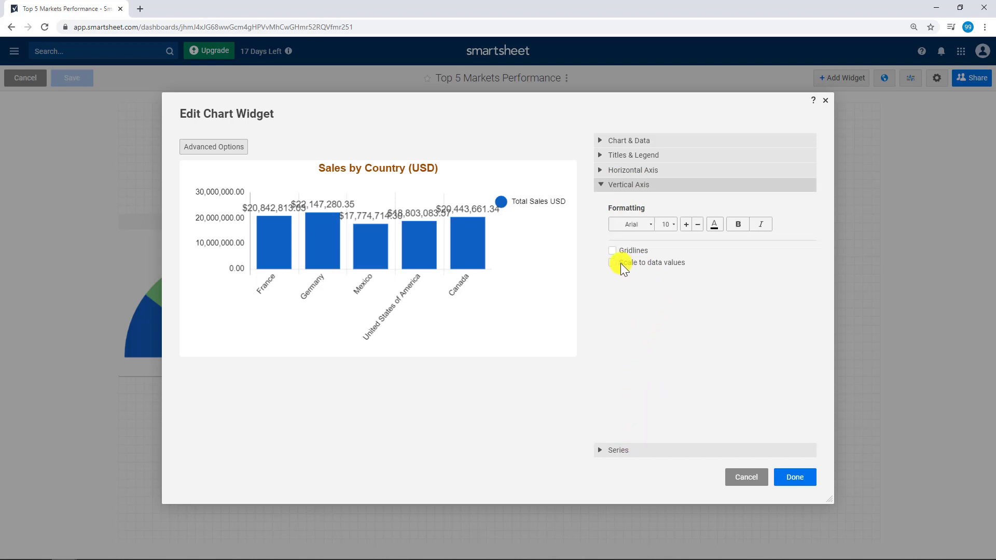
pyautogui.click(614, 263)
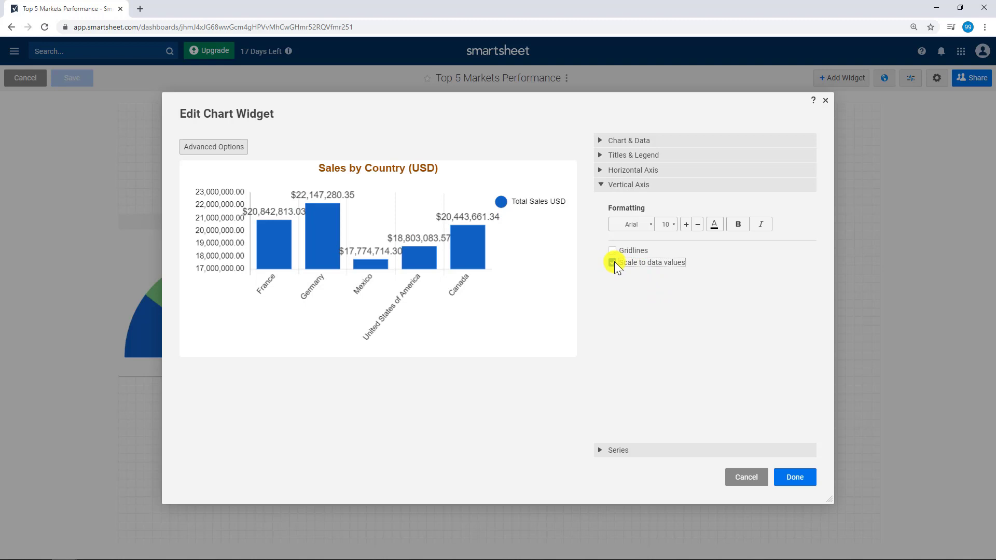
pyautogui.click(669, 224)
pyautogui.click(682, 241)
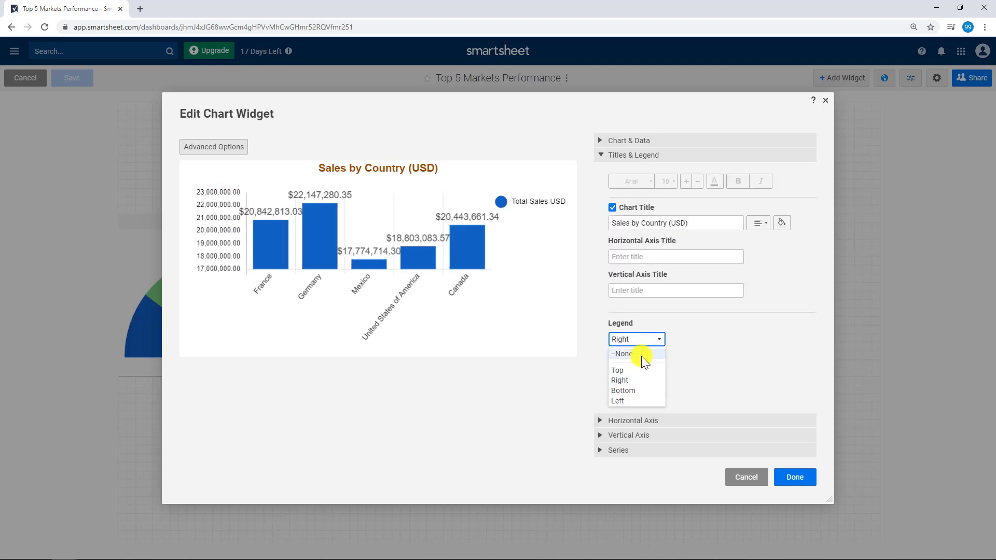
# Set the chart's legend to none and color the Total Sales USD bars orange.
pyautogui.click(642, 355)
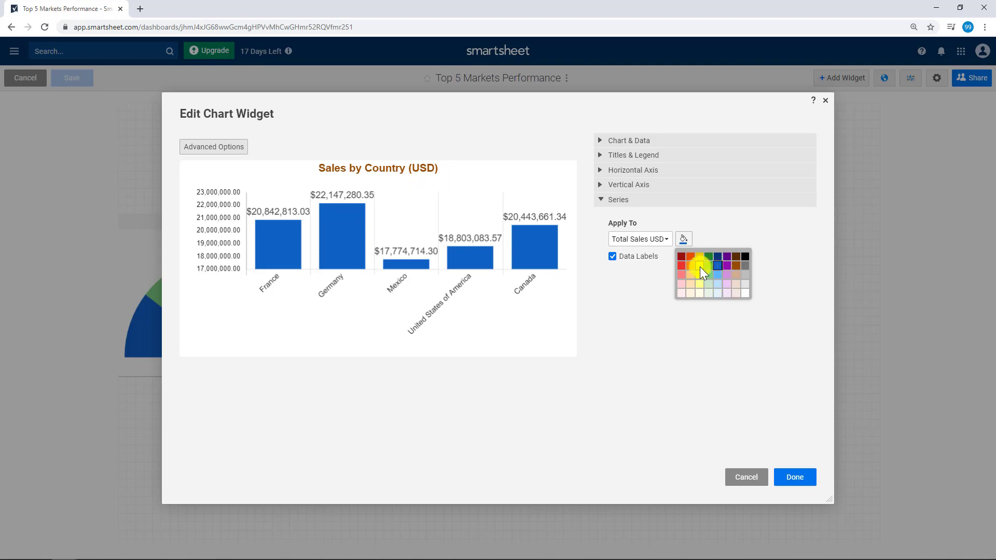
pyautogui.click(700, 267)
pyautogui.click(683, 239)
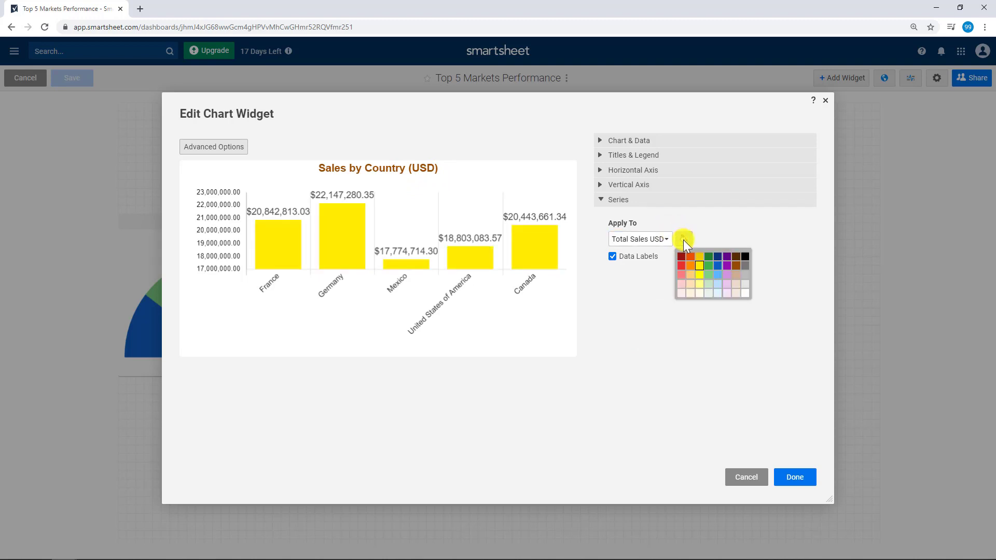
pyautogui.click(689, 266)
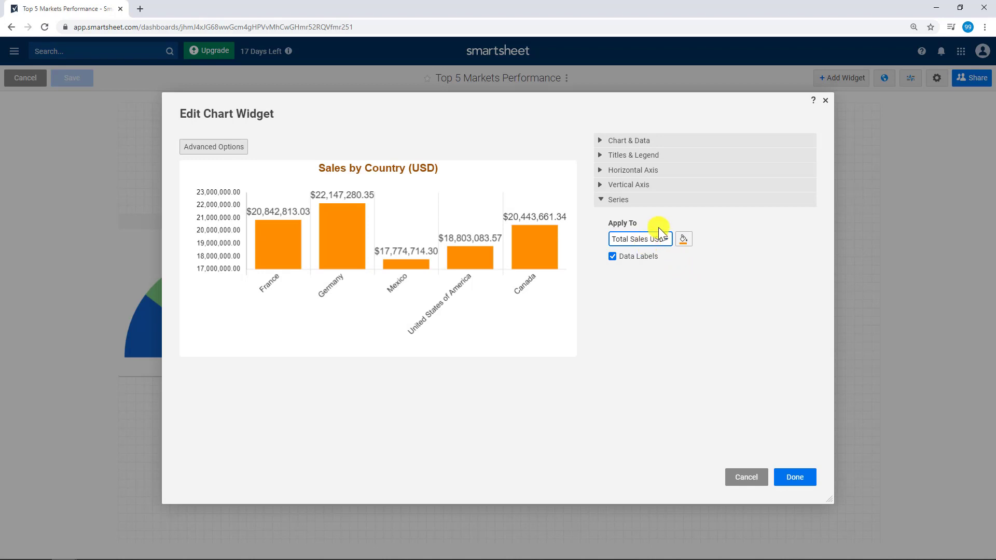
# Turn on gridlines for the vertical axis, set the horizontal axis font size to 9, and finish editing the chart.
pyautogui.click(613, 251)
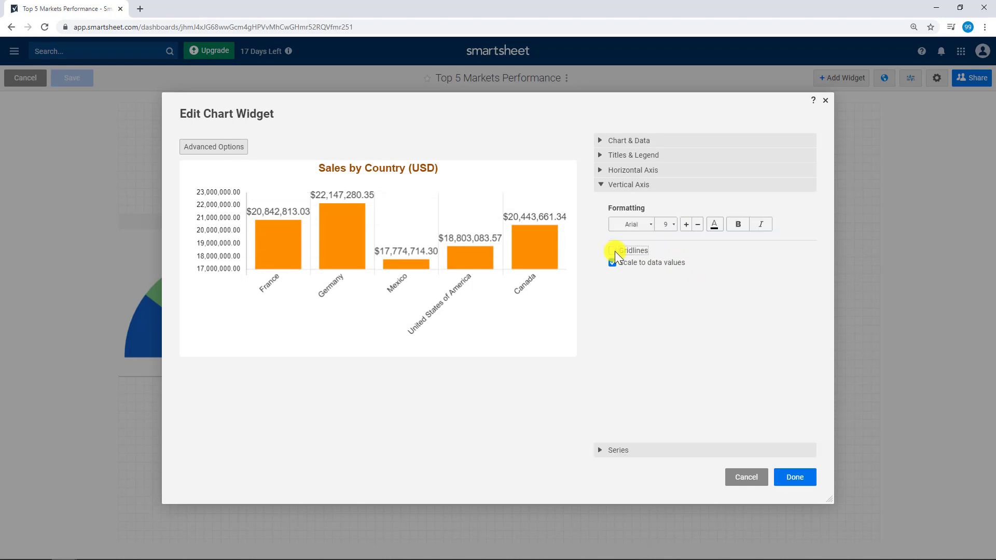
pyautogui.click(613, 251)
pyautogui.click(670, 215)
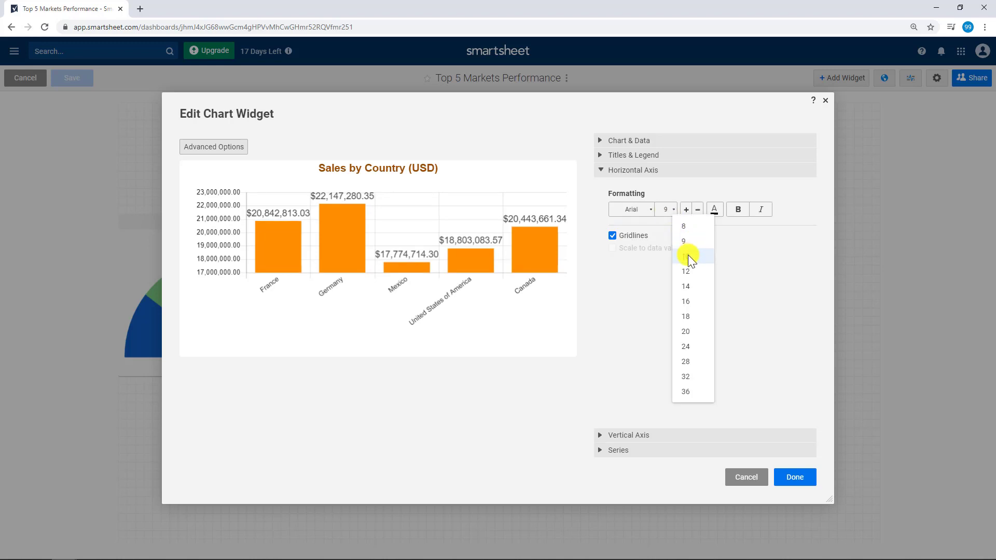
pyautogui.click(688, 257)
pyautogui.click(669, 211)
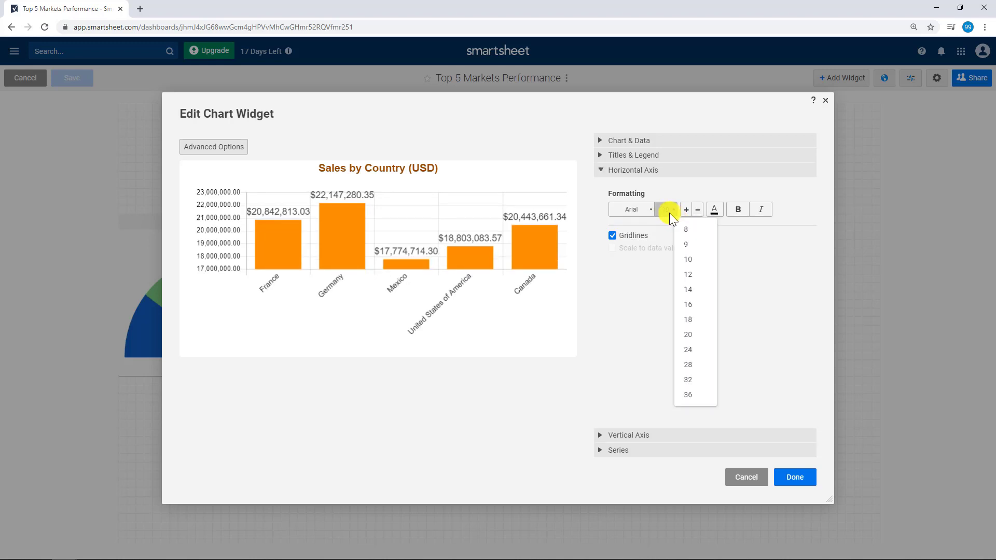
pyautogui.click(690, 244)
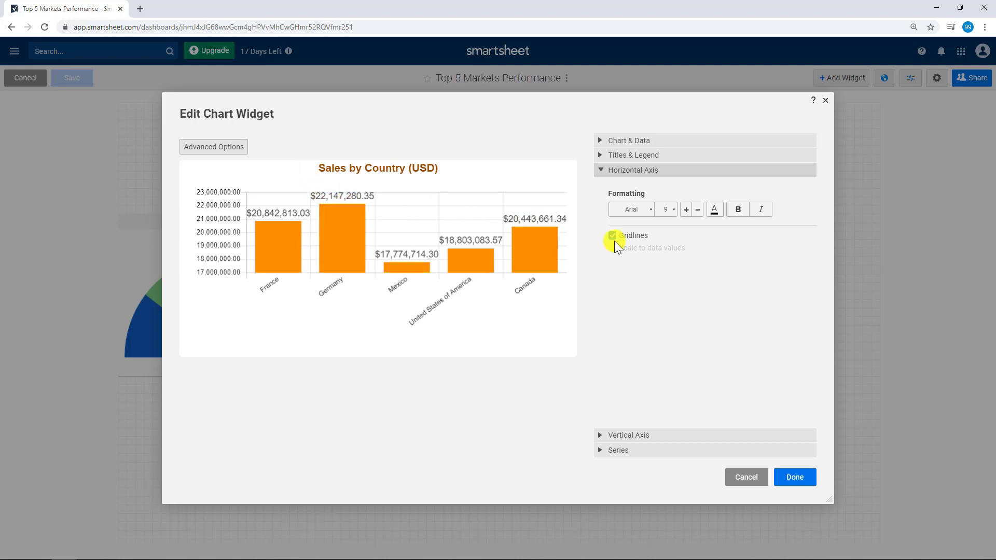
pyautogui.click(690, 141)
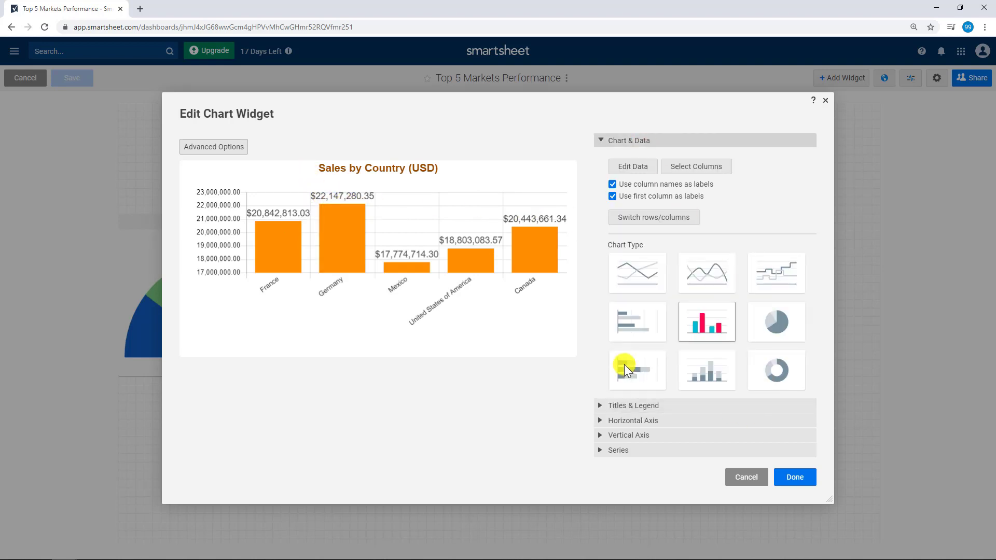
pyautogui.click(797, 477)
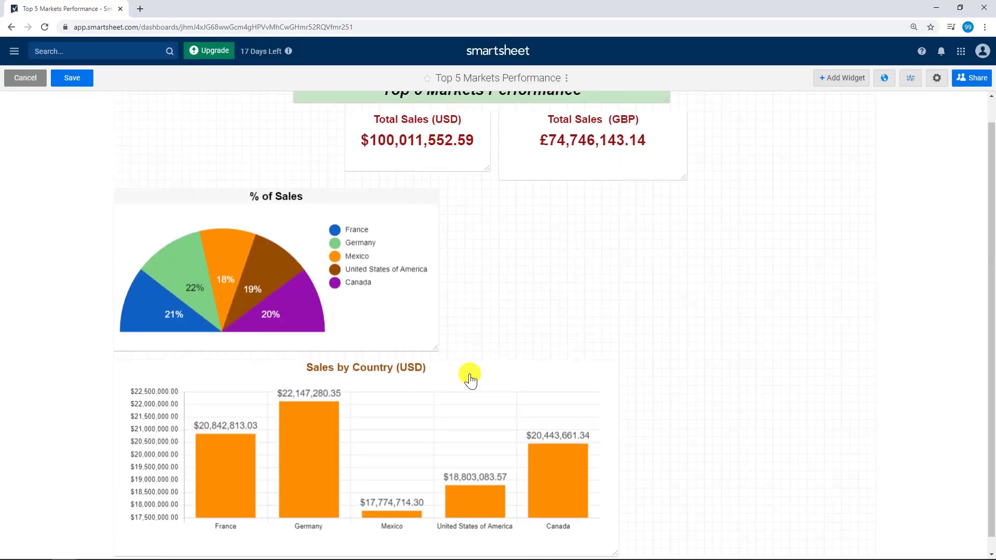
# Move the "Sales by Country (USD)" chart beside the "% of Sales" chart, resize it to fit, and save the dashboard.
pyautogui.moveTo(400, 373)
pyautogui.mouseDown()
pyautogui.moveTo(719, 263)
pyautogui.moveTo(751, 230)
pyautogui.moveTo(607, 545)
pyautogui.moveTo(484, 494)
pyautogui.moveTo(525, 502)
pyautogui.moveTo(529, 513)
pyautogui.mouseUp()
pyautogui.moveTo(316, 350)
pyautogui.mouseDown()
pyautogui.moveTo(688, 238)
pyautogui.moveTo(710, 172)
pyautogui.mouseUp()
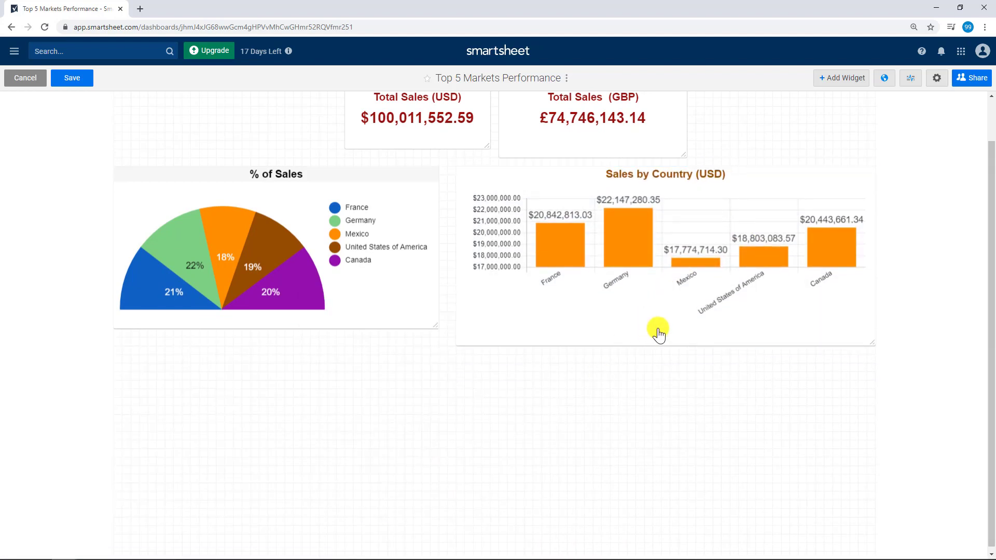
pyautogui.moveTo(872, 343); pyautogui.dragTo(904, 372)
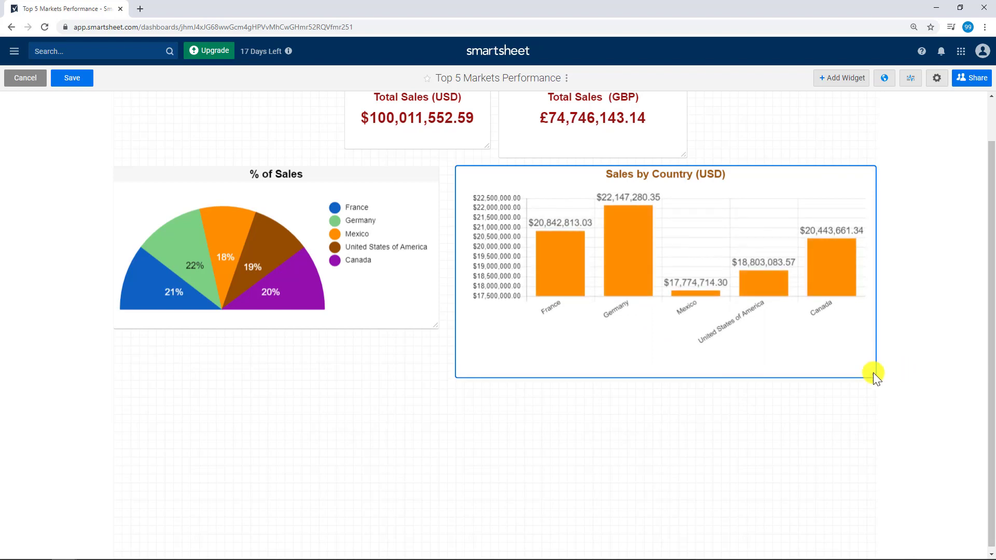
pyautogui.click(643, 419)
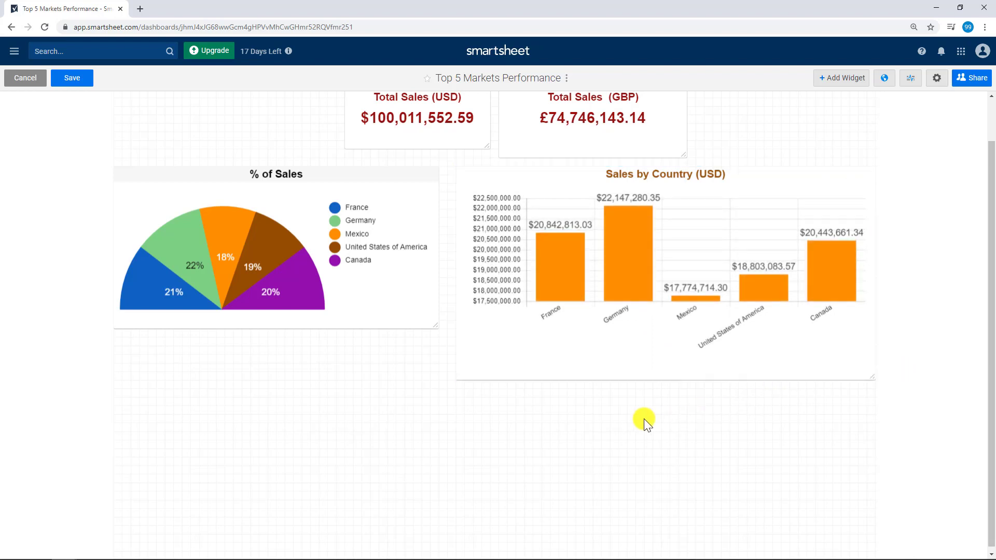
pyautogui.click(73, 78)
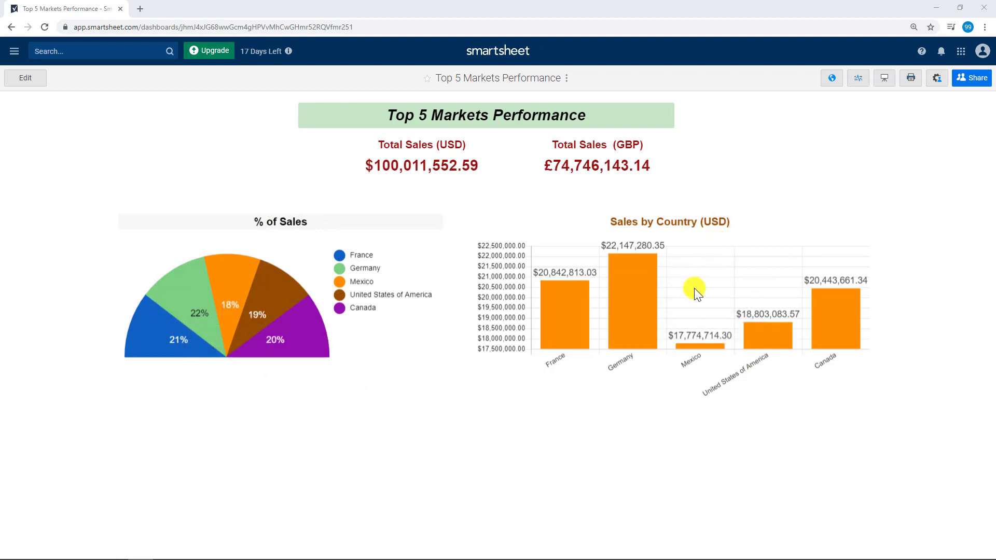
# Make the "Sales by Country (USD)" chart open the source sheet when it is clicked, and save the dashboard.
pyautogui.moveTo(642, 294)
pyautogui.click(32, 80)
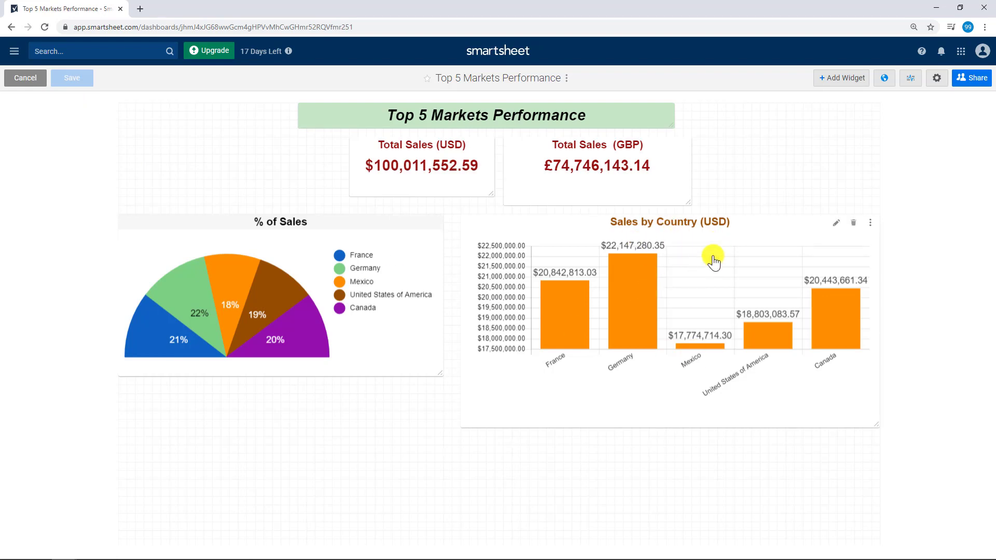
pyautogui.click(743, 240)
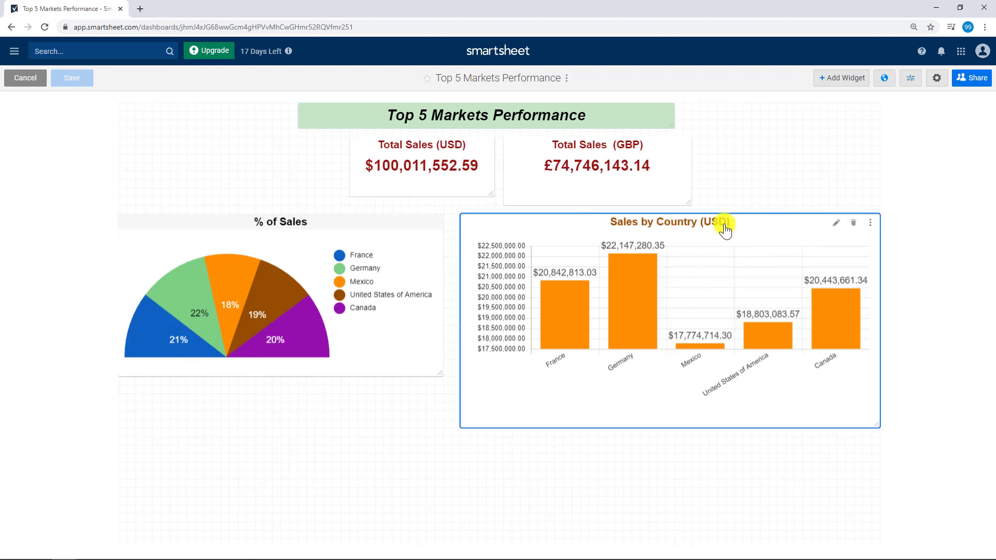
pyautogui.rightClick(726, 228)
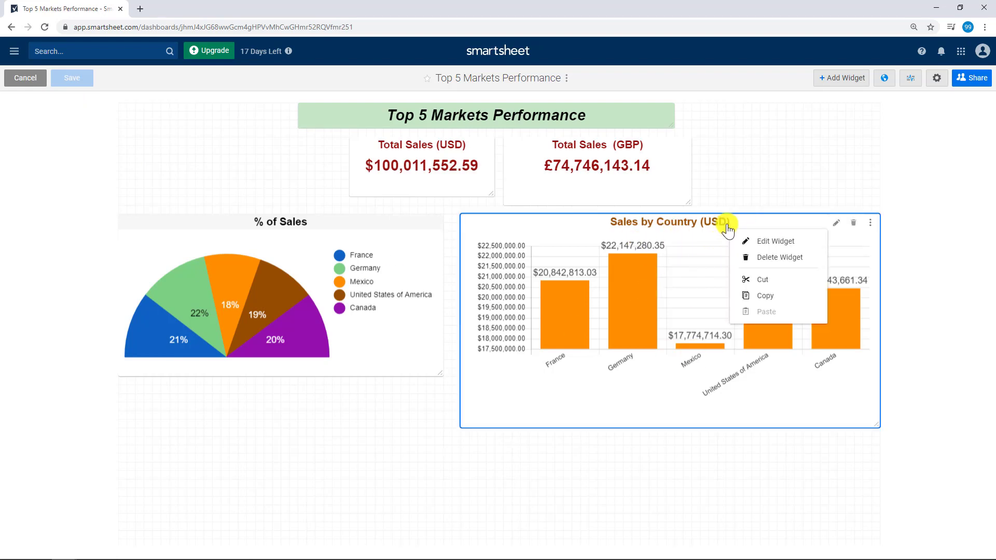
pyautogui.click(779, 245)
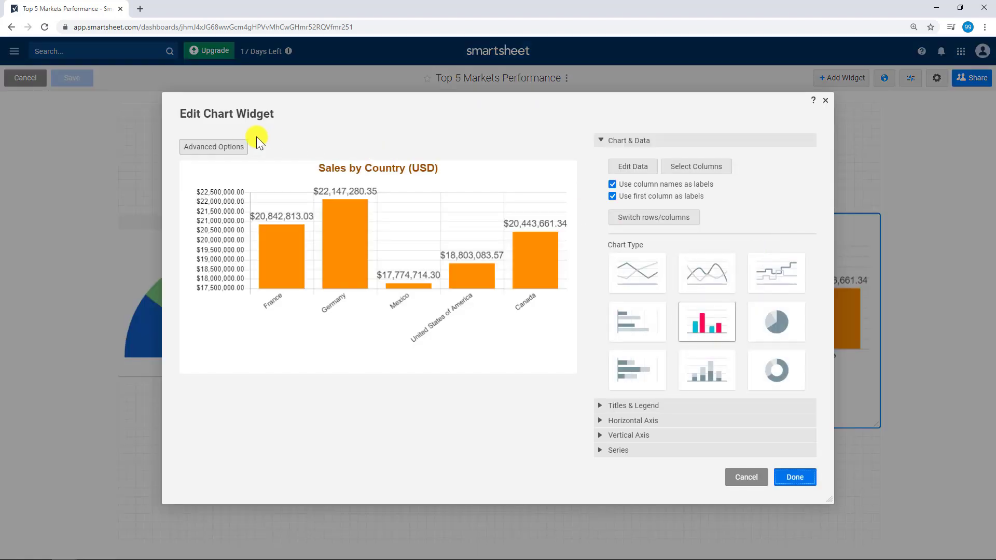
pyautogui.click(233, 148)
pyautogui.click(419, 165)
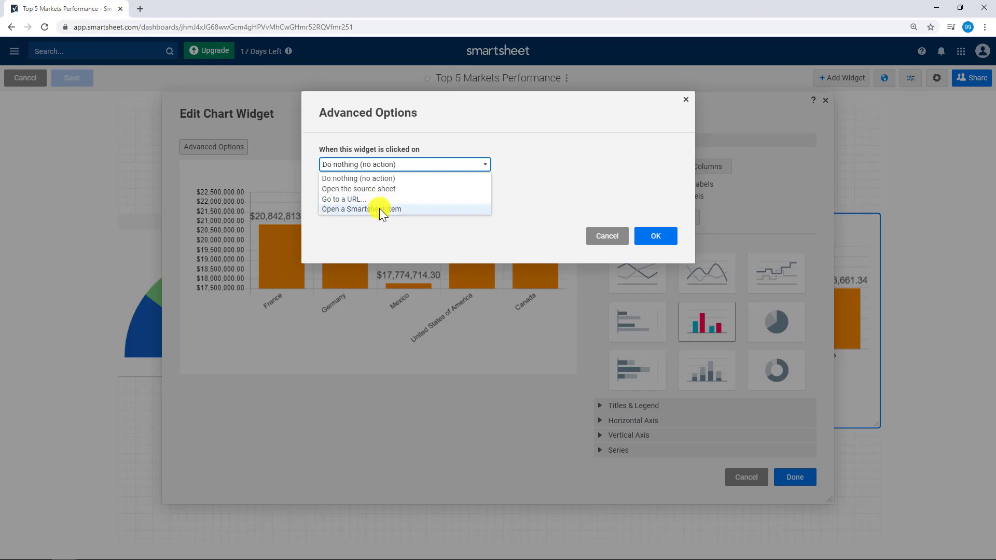
pyautogui.click(384, 191)
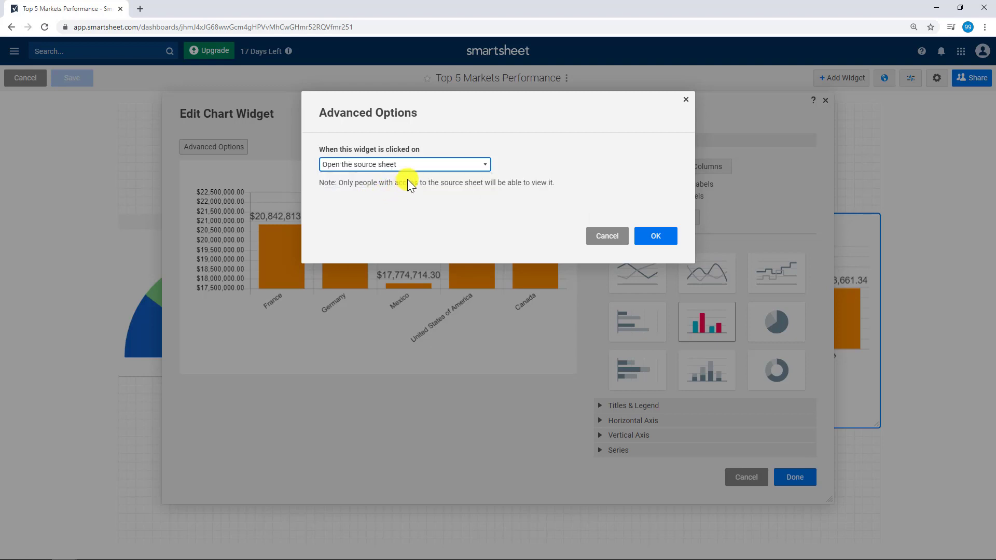
pyautogui.click(653, 236)
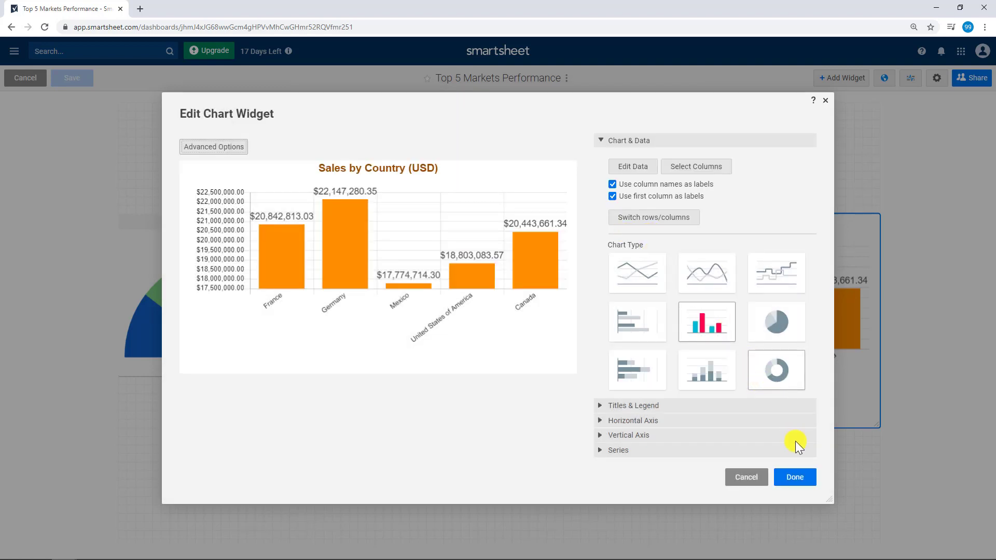
pyautogui.click(804, 481)
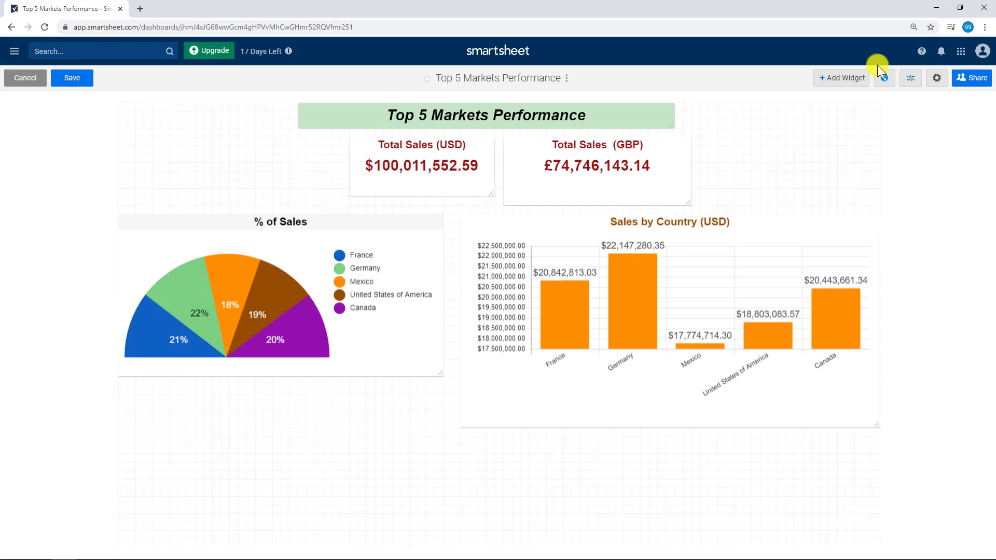
pyautogui.click(72, 79)
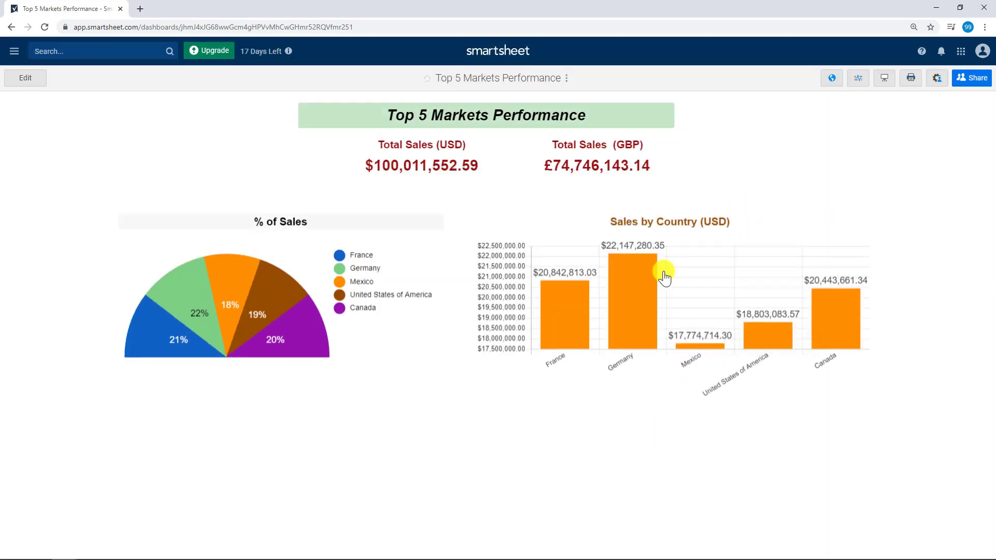
# Test the "Sales by Country (USD)" chart's link to the Summary sheet and return to the Top 5 Markets Performance dashboard.
pyautogui.click(669, 281)
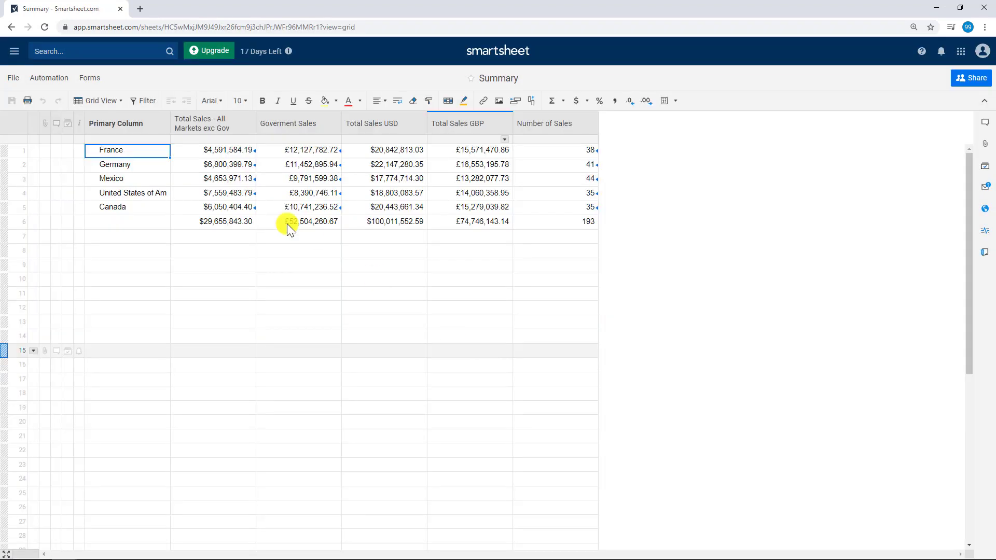
pyautogui.click(116, 164)
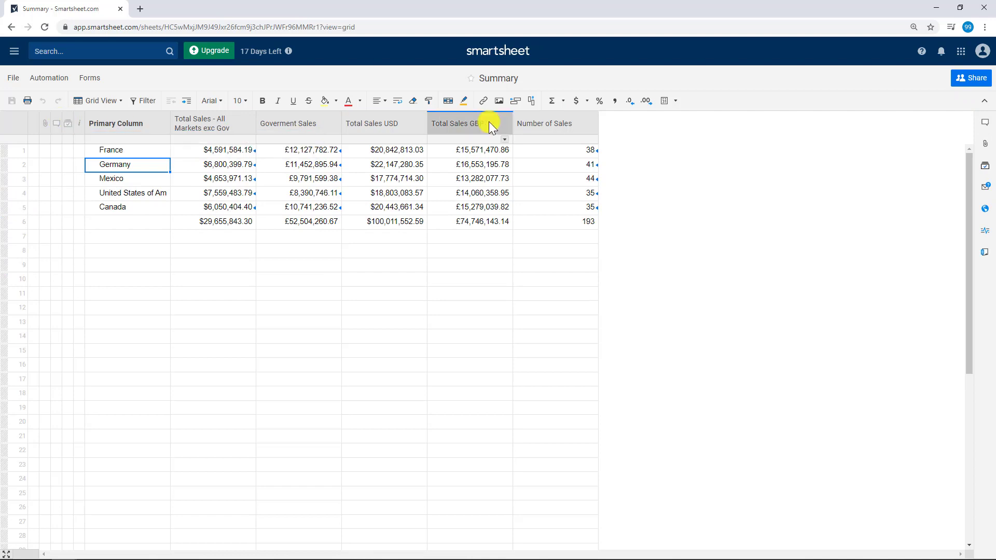
pyautogui.click(508, 59)
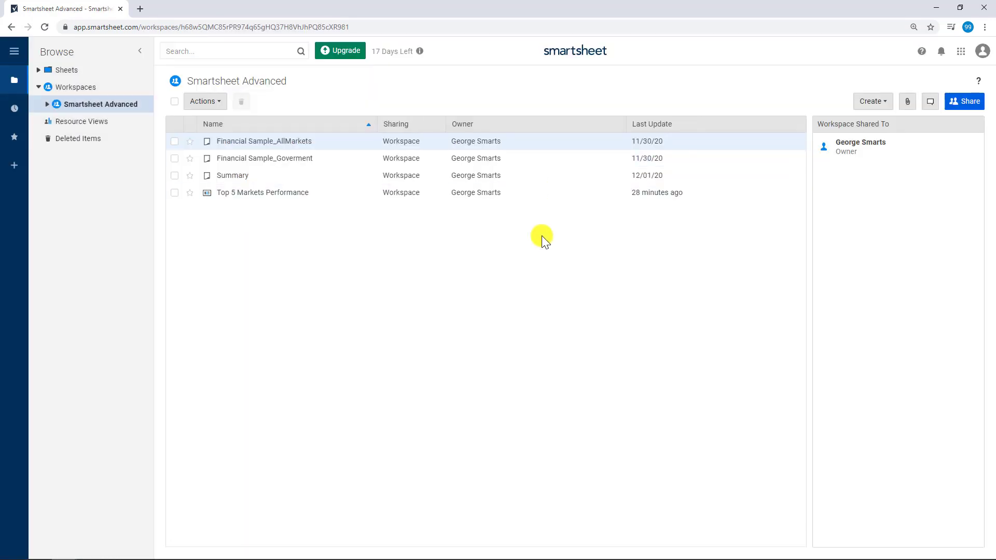
pyautogui.click(261, 193)
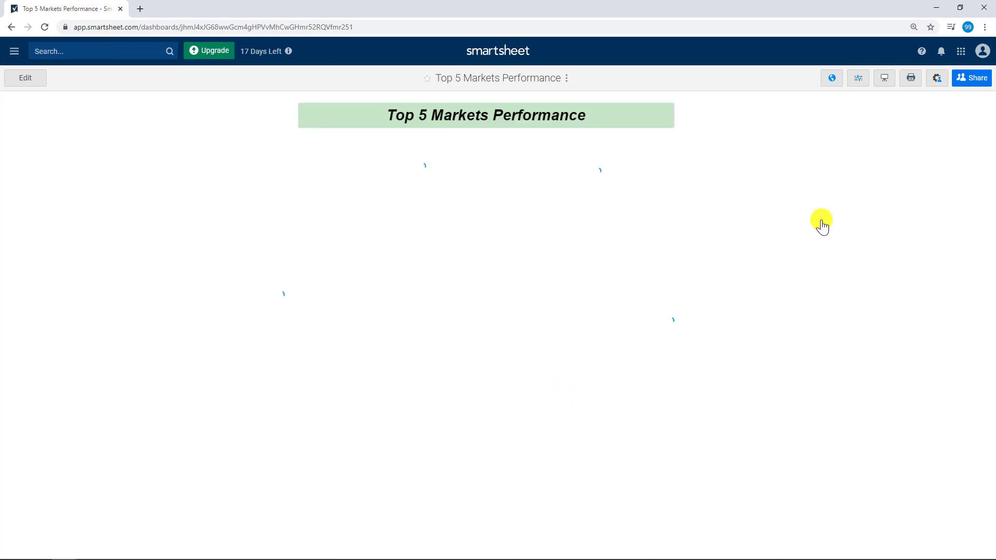
# Add a shortcut widget to the dashboard that links to the Smartsheet item Financial Sample_AllMarkets.
pyautogui.click(25, 78)
pyautogui.click(849, 82)
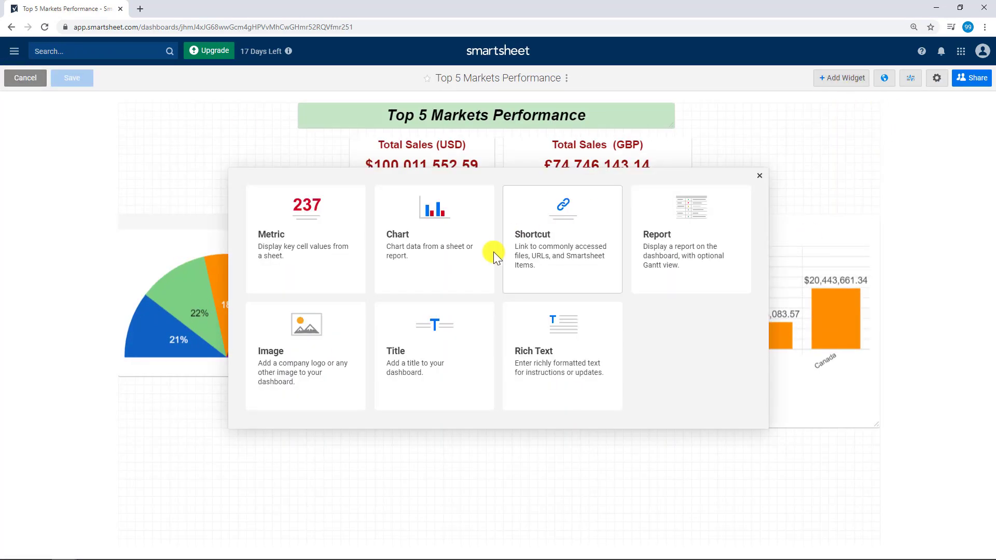
pyautogui.click(566, 233)
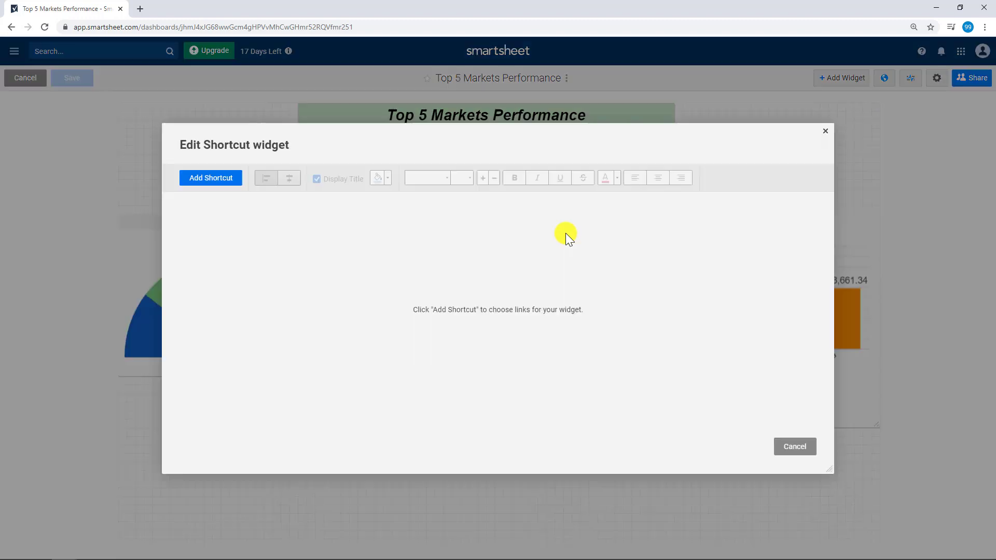
pyautogui.click(223, 180)
pyautogui.click(468, 169)
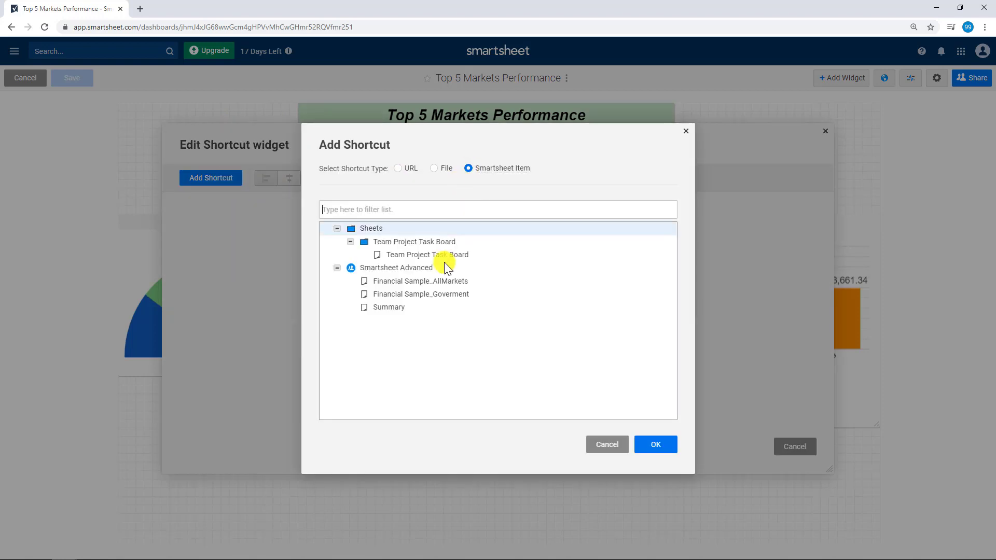
pyautogui.click(428, 286)
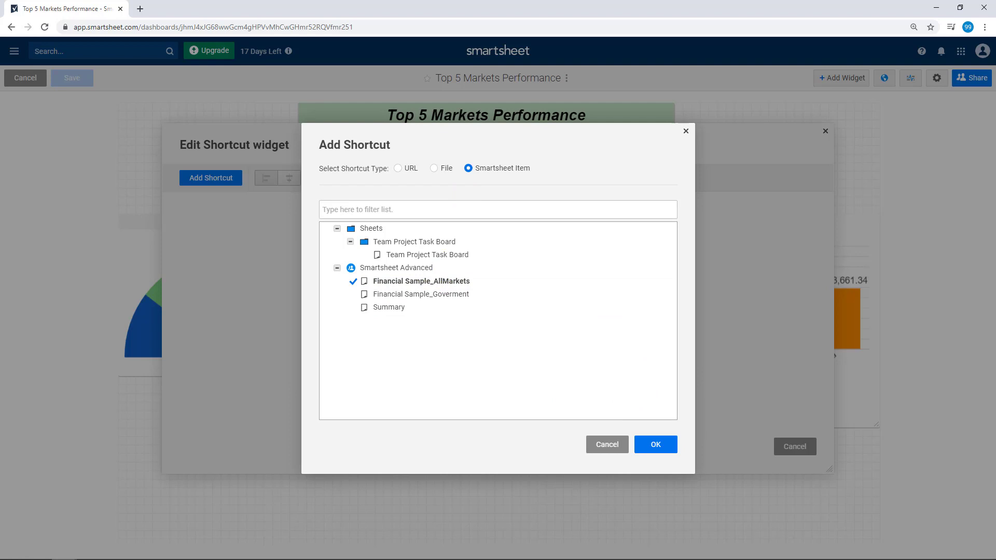
pyautogui.click(664, 443)
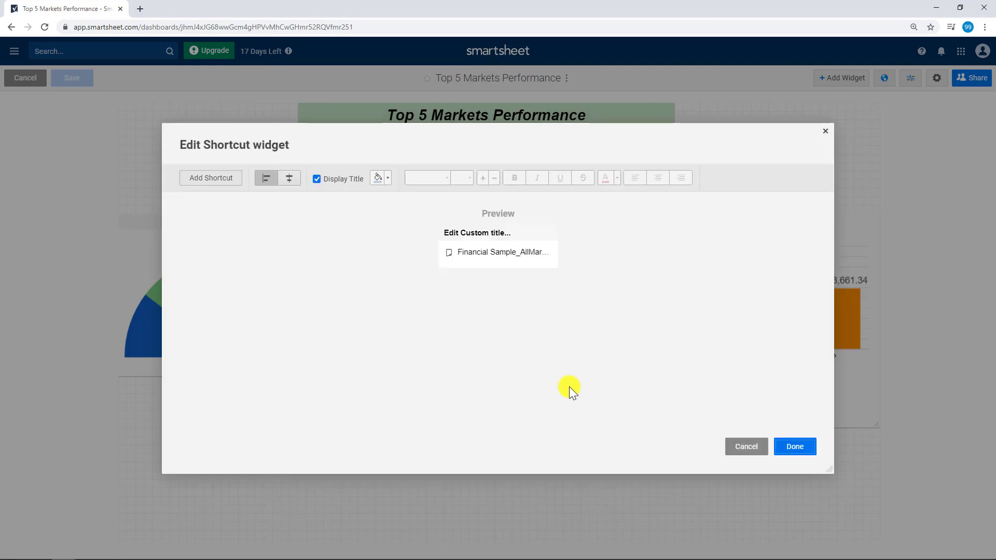
# Title the shortcut widget "Have a look at the raw data:" and finish editing it.
pyautogui.click(510, 232)
pyautogui.write('Hav')
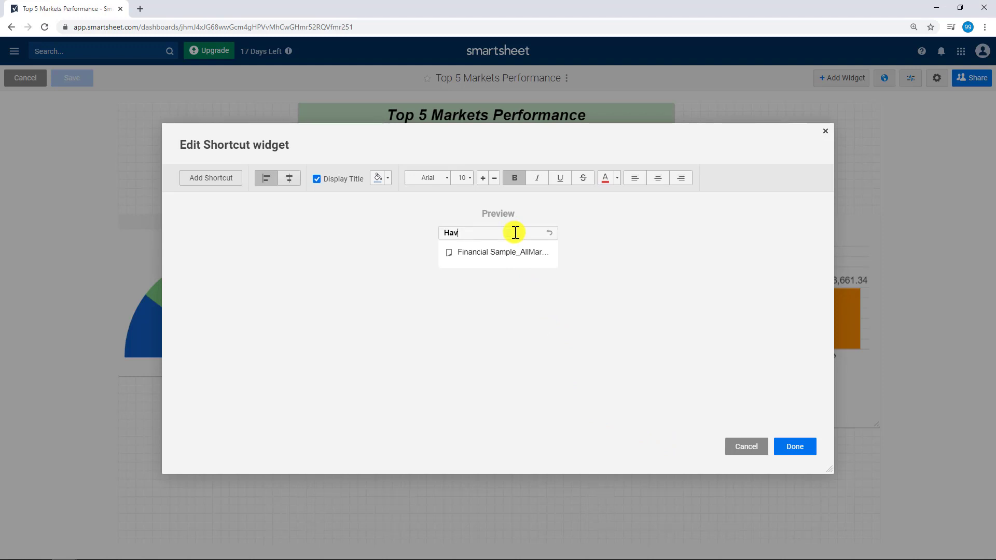
pyautogui.write('e a look at the m')
pyautogui.write('aw data:')
pyautogui.click(813, 448)
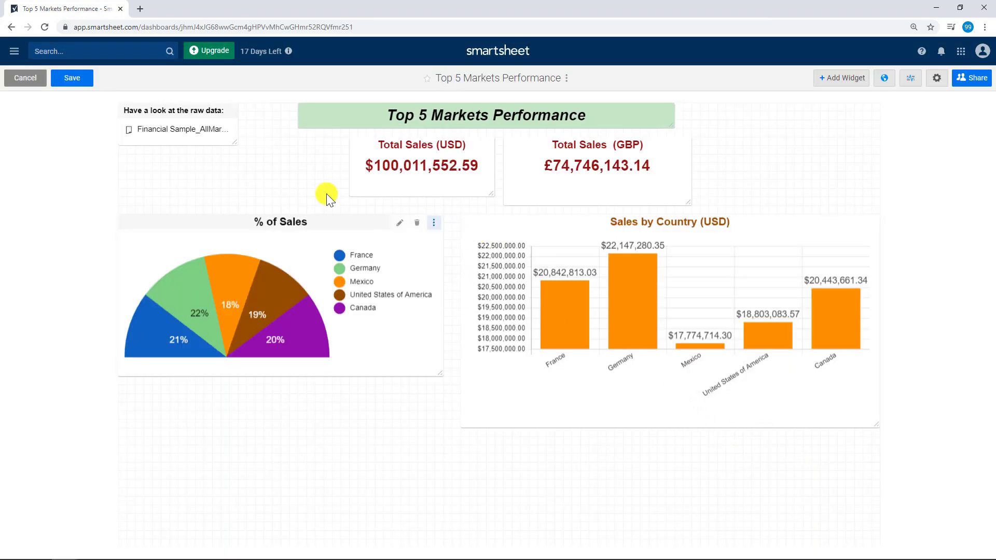
# Place the shortcut widget below the column chart, widen it to fit the full sheet name, and save the dashboard.
pyautogui.moveTo(174, 111); pyautogui.dragTo(704, 448)
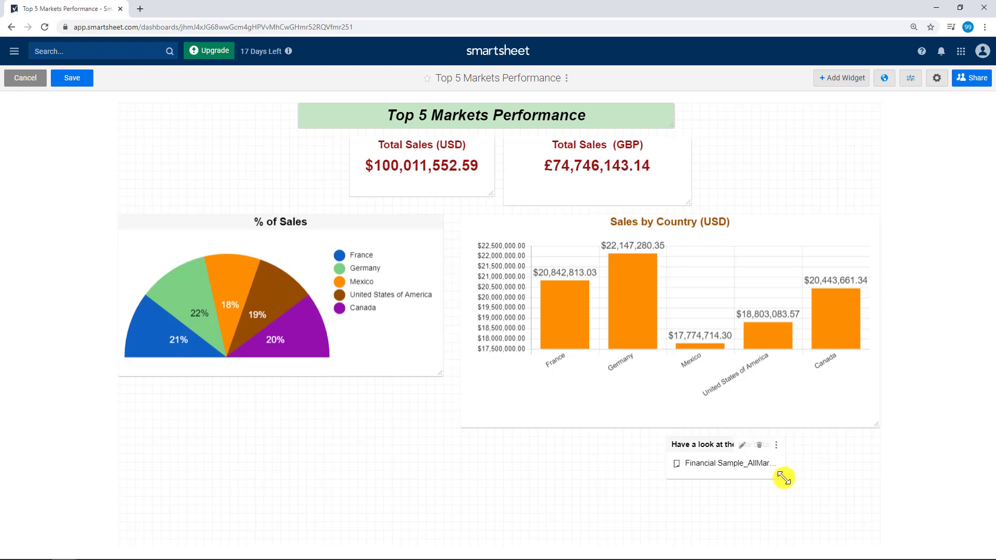
pyautogui.moveTo(784, 478); pyautogui.dragTo(838, 477)
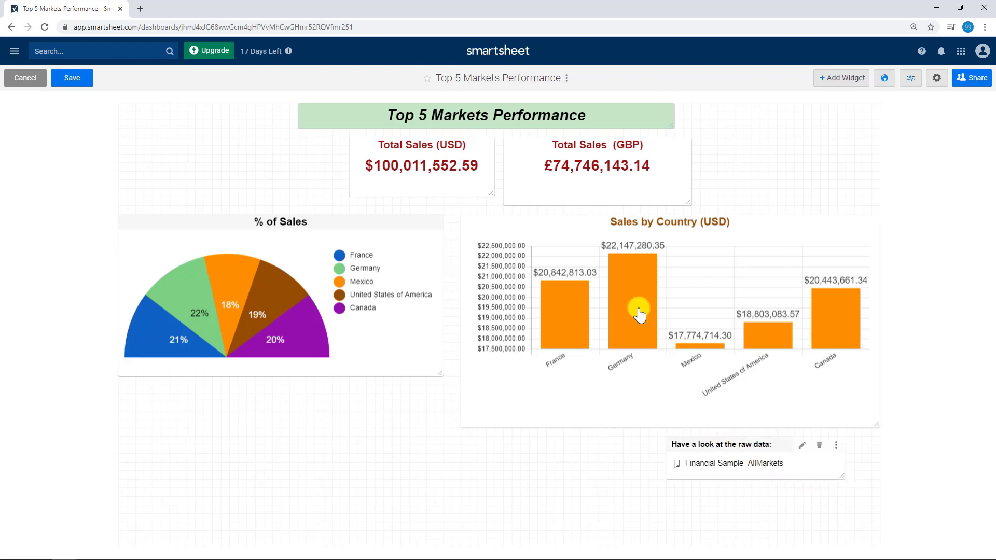
pyautogui.click(70, 79)
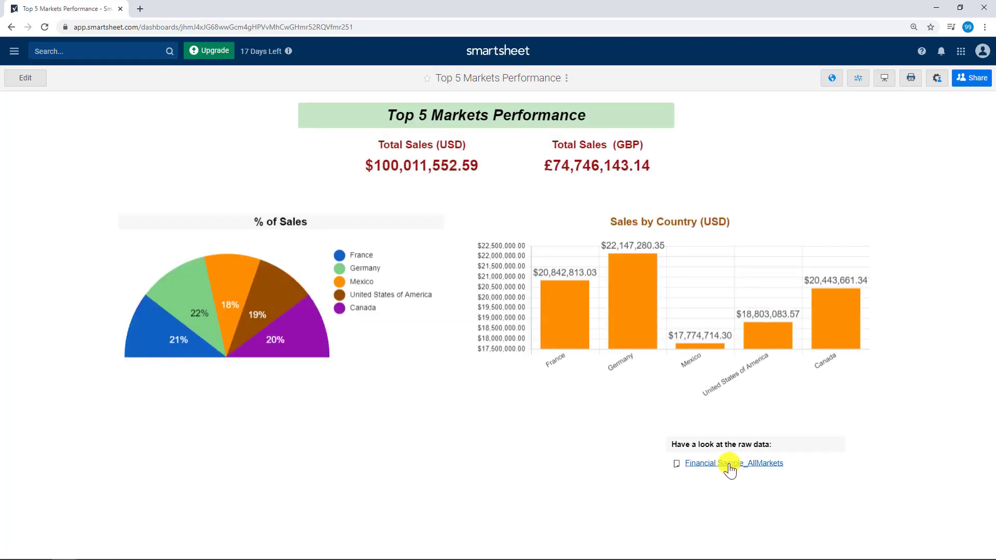
# Shift the shortcut widget left so it sits centered under the column chart, and save the dashboard.
pyautogui.click(20, 73)
pyautogui.moveTo(732, 446)
pyautogui.mouseDown()
pyautogui.moveTo(668, 405)
pyautogui.moveTo(691, 407)
pyautogui.moveTo(725, 435)
pyautogui.mouseUp()
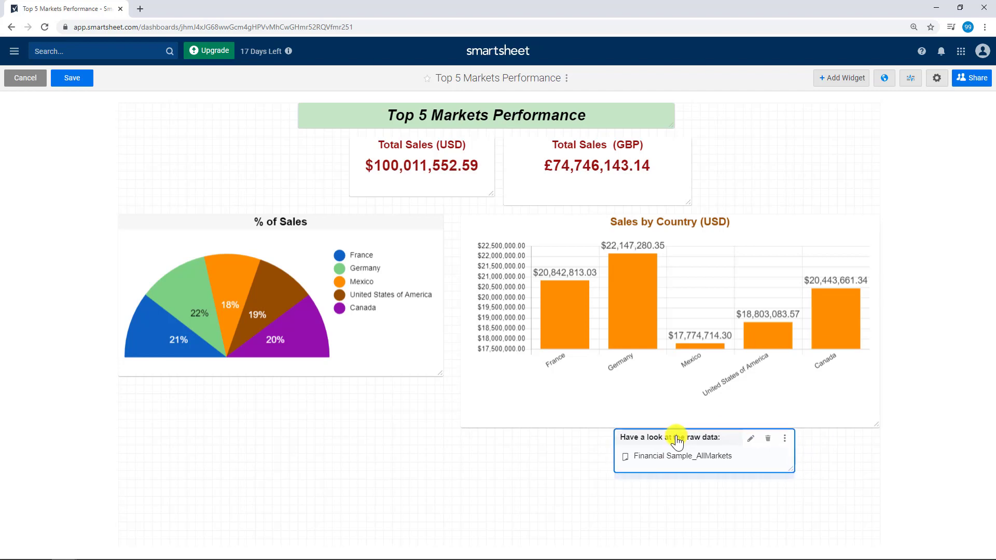
pyautogui.click(73, 78)
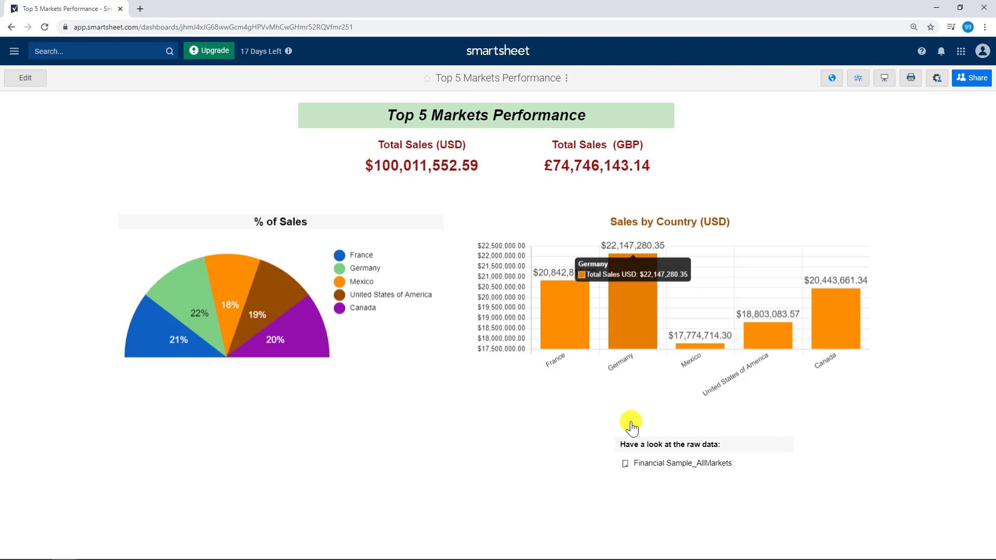
# Test the Financial Sample_AllMarkets shortcut on the dashboard and return to the Top 5 Markets Performance dashboard.
pyautogui.click(688, 468)
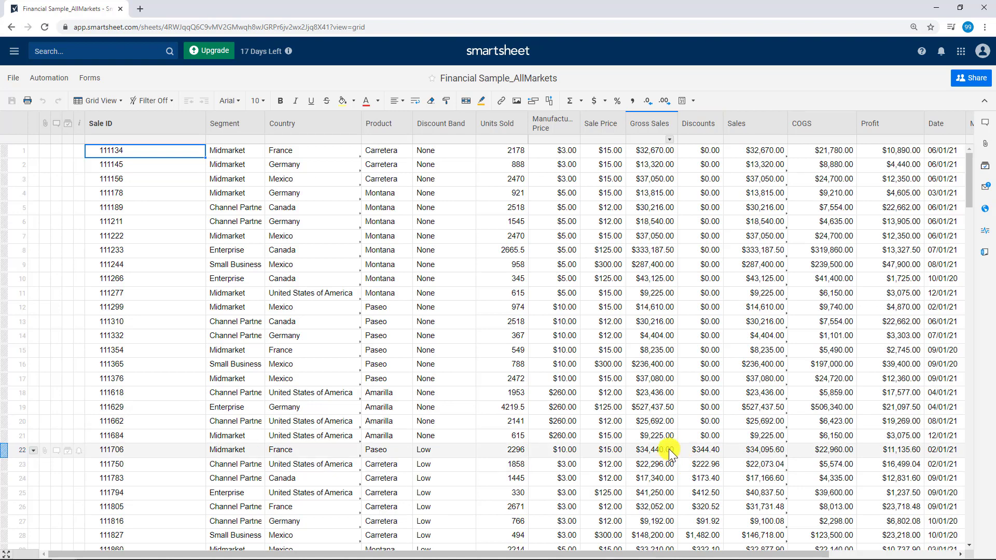
pyautogui.hotkey('alt', 'Left')
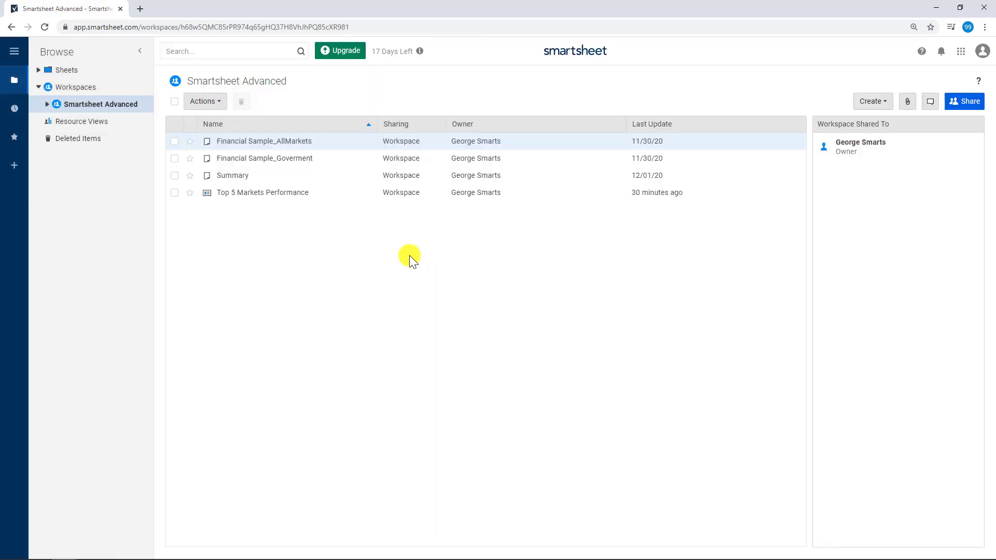
pyautogui.click(274, 194)
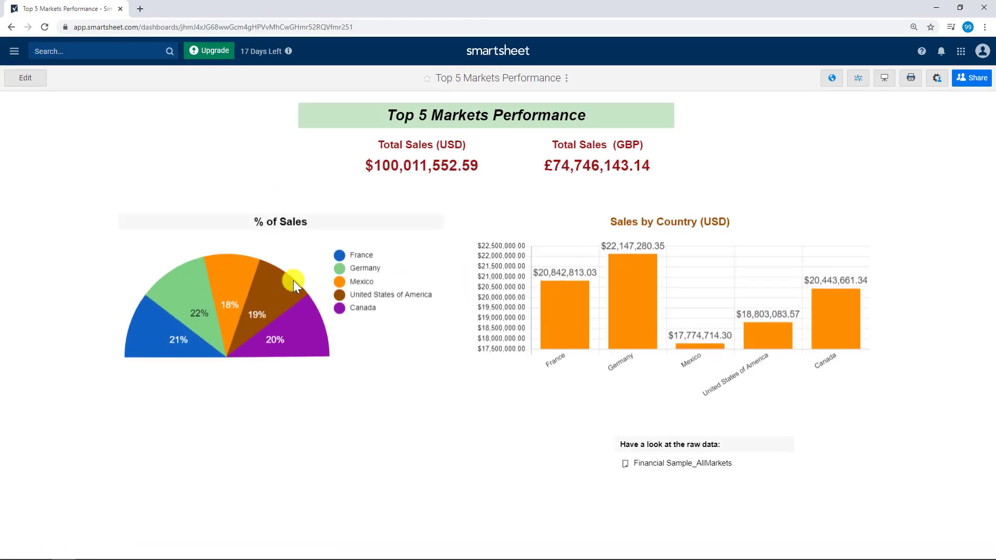
pyautogui.click(33, 83)
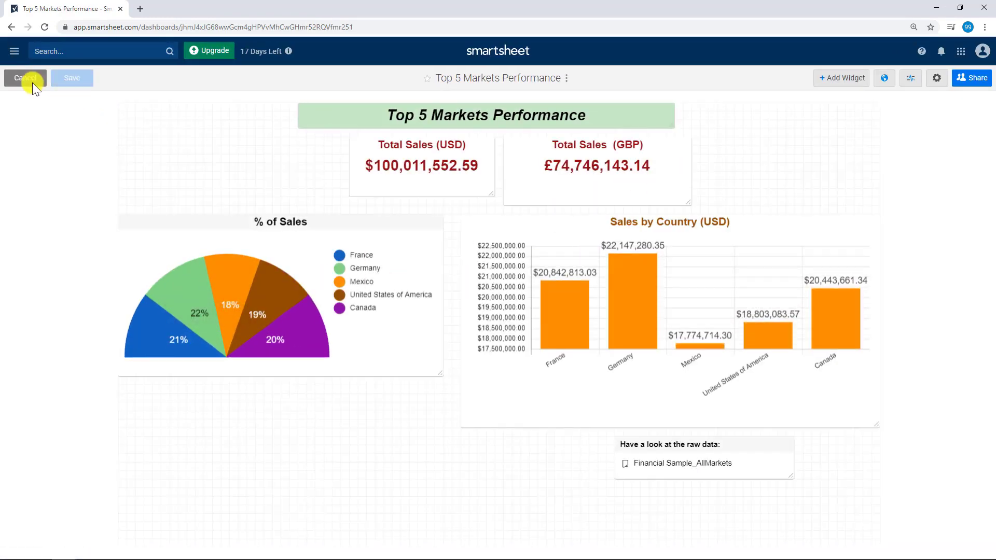
pyautogui.click(836, 77)
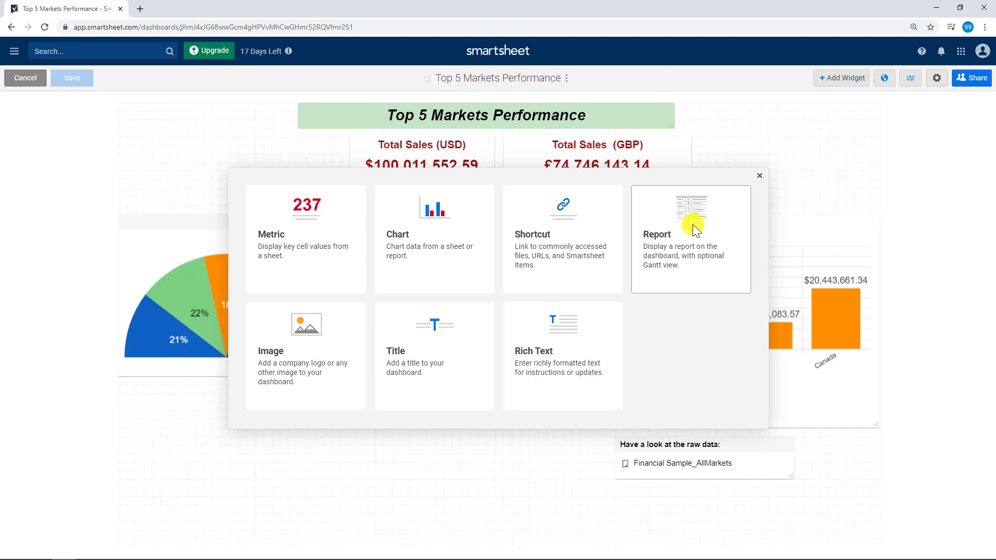
pyautogui.click(760, 176)
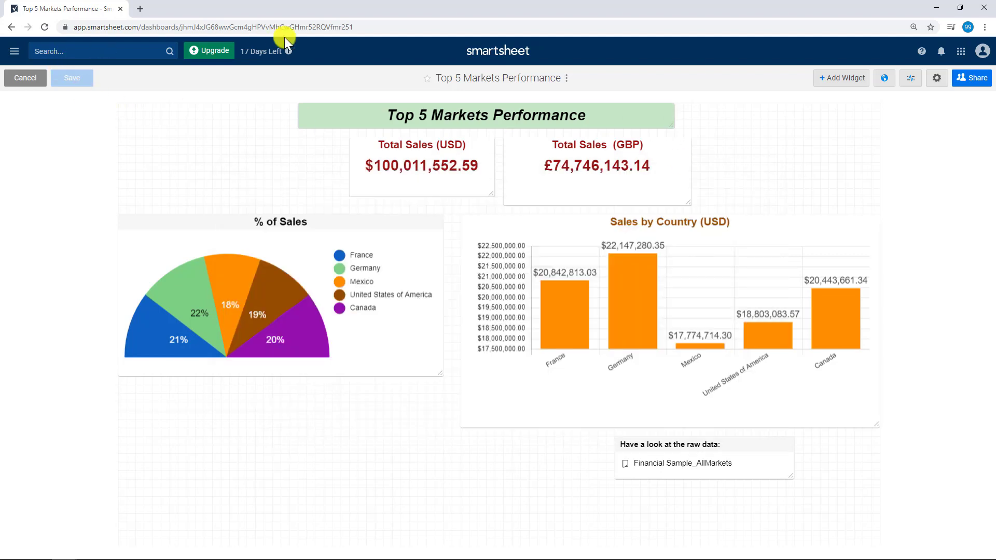
# Create a row report named "sample report" in the Smartsheet Advanced workspace.
pyautogui.click(488, 47)
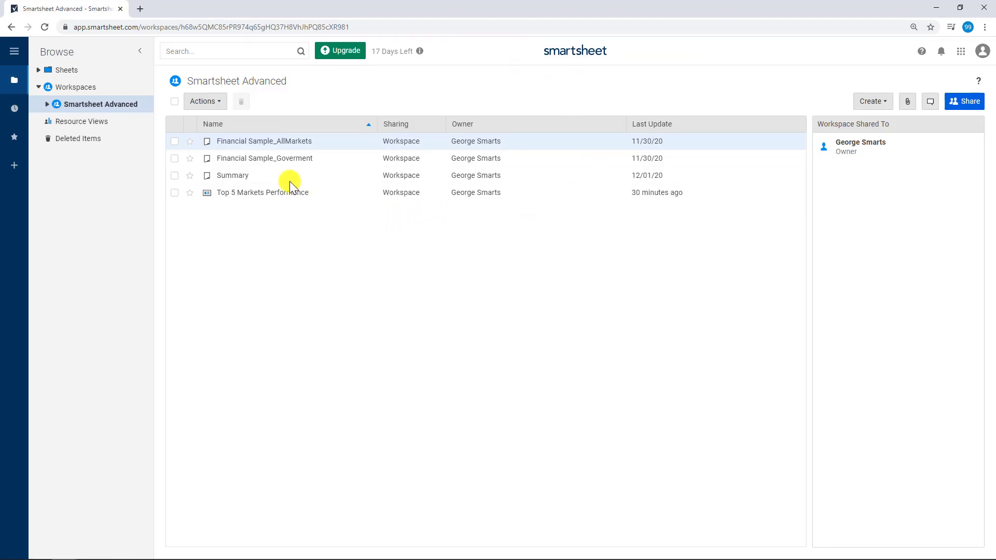
pyautogui.click(236, 177)
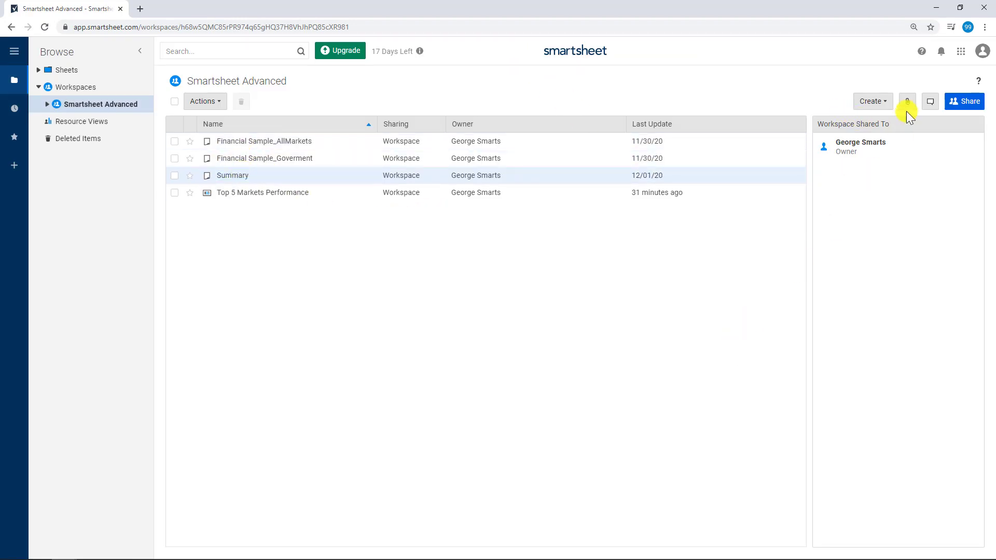
pyautogui.click(874, 101)
pyautogui.click(894, 272)
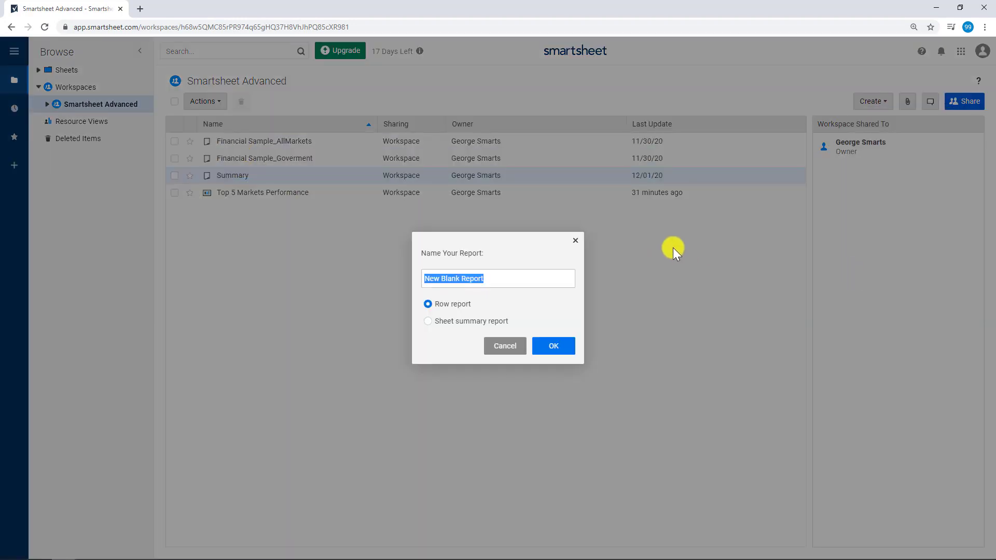
pyautogui.write('sample report')
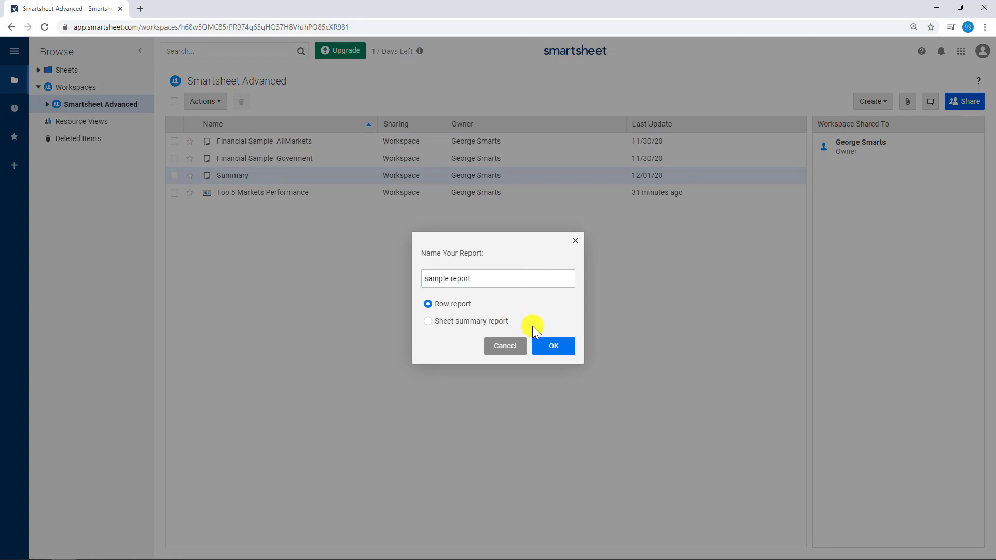
pyautogui.click(548, 346)
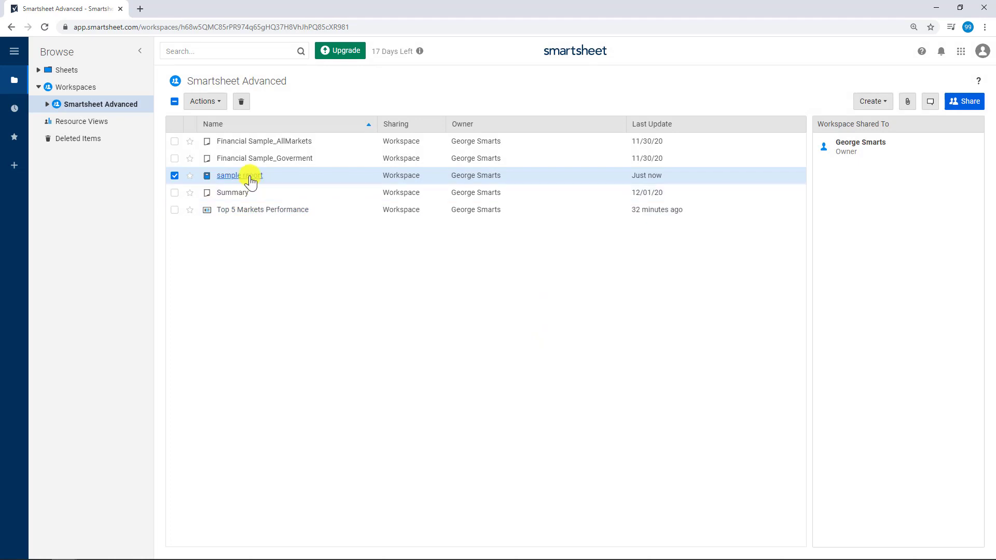
# Open the sample report and choose Financial Sample_AllMarkets and Financial Sample_Goverment as its source sheets.
pyautogui.click(251, 178)
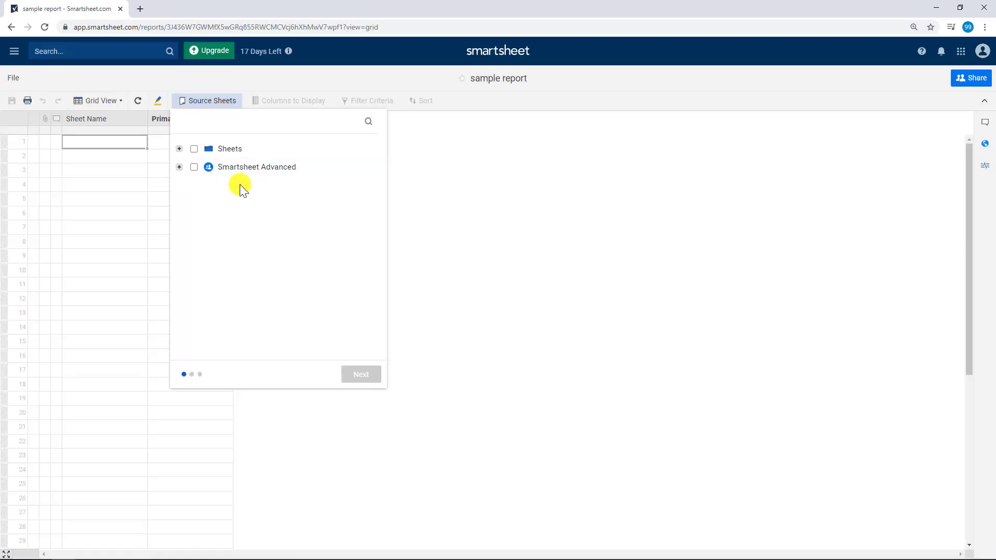
pyautogui.click(179, 166)
pyautogui.click(199, 185)
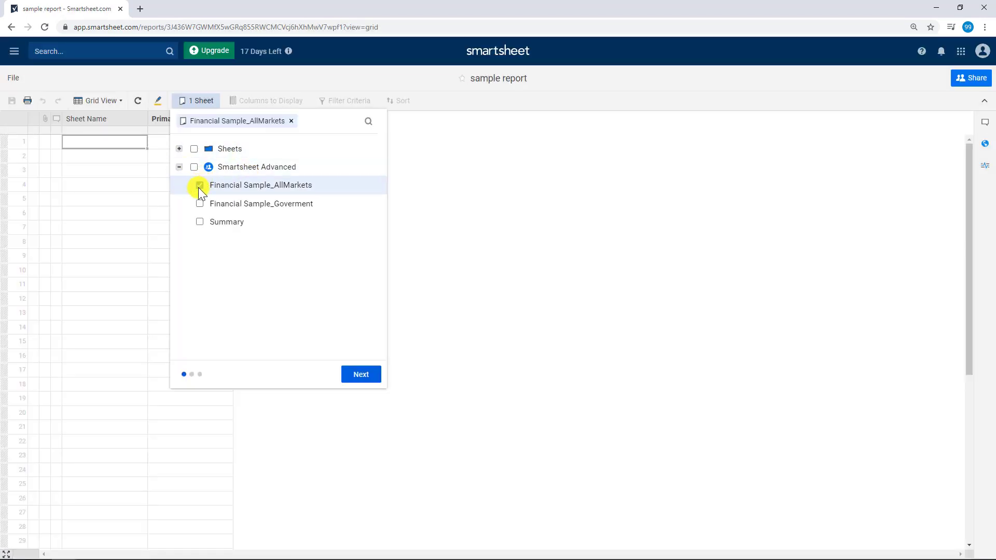
pyautogui.click(199, 204)
pyautogui.click(361, 374)
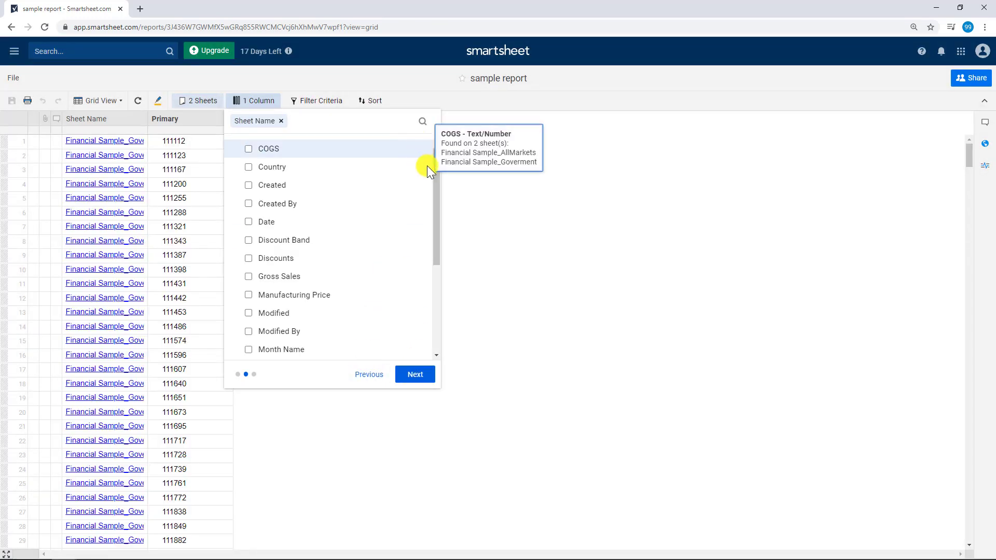
# Remove Sheet Name from the report's displayed columns and display Units Sold, Country and Profit instead.
pyautogui.moveTo(442, 210); pyautogui.dragTo(440, 291)
pyautogui.click(249, 315)
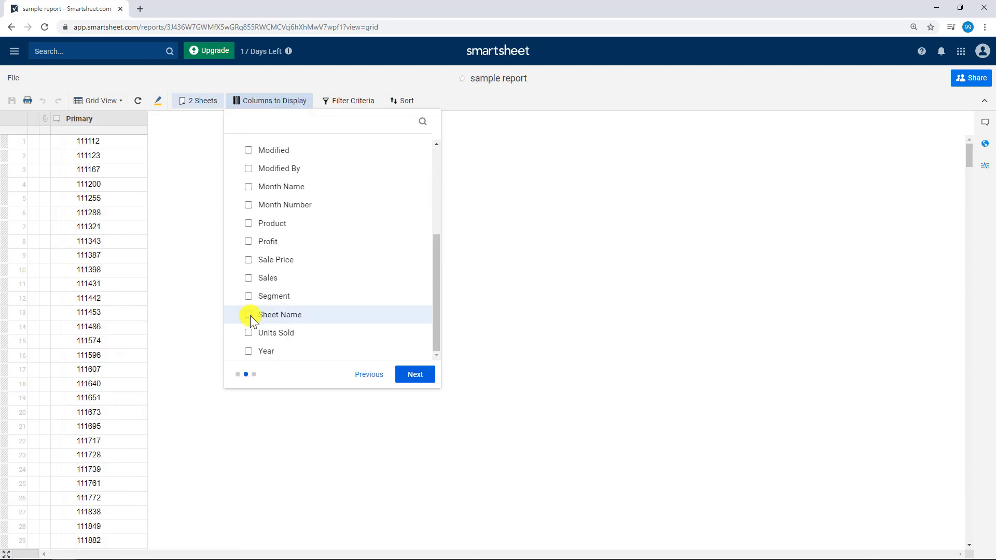
pyautogui.click(249, 333)
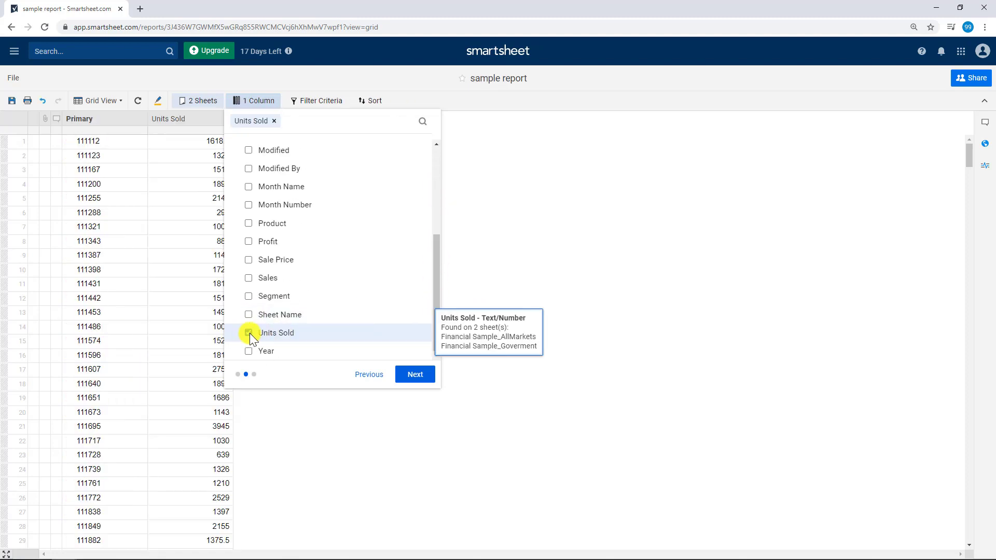
pyautogui.click(250, 333)
pyautogui.click(250, 333)
pyautogui.scroll(-3, 332, 260)
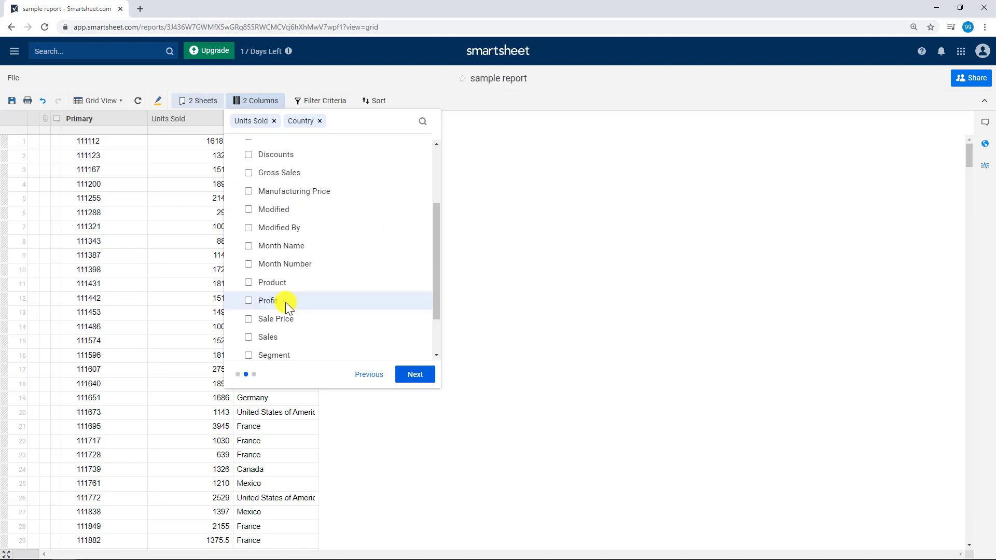
pyautogui.click(252, 301)
# Return to the Top 5 Markets Performance dashboard and add a report widget displaying the sample report.
pyautogui.click(501, 50)
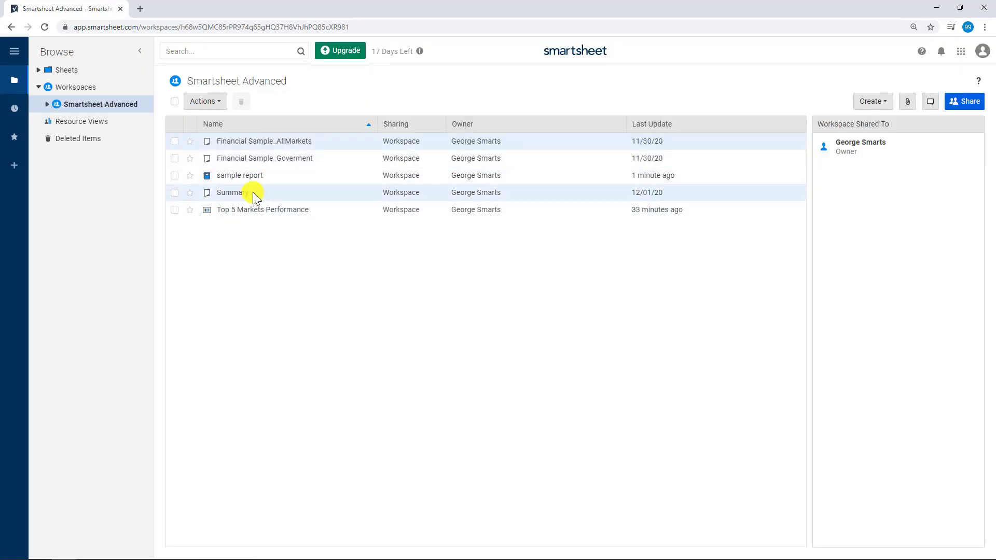
pyautogui.click(271, 212)
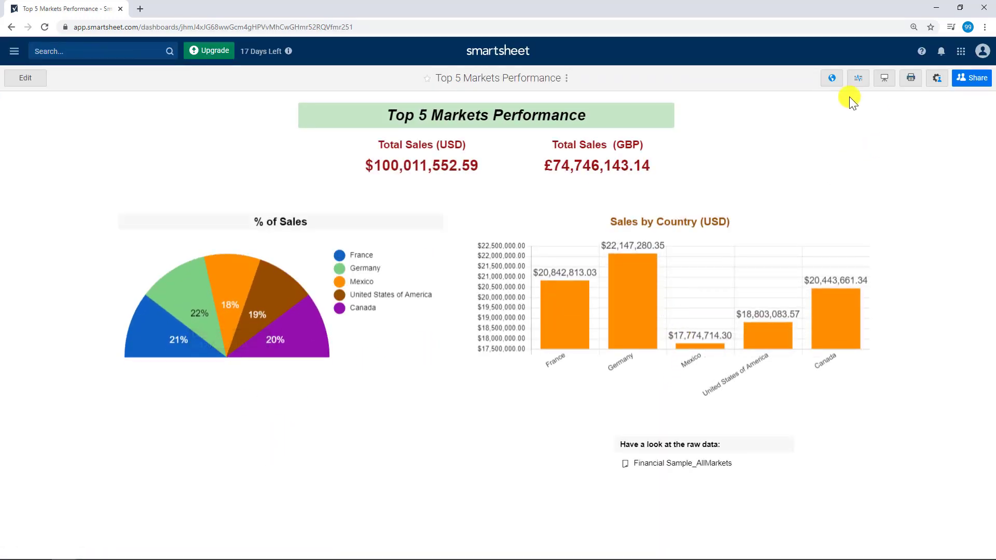
pyautogui.click(24, 78)
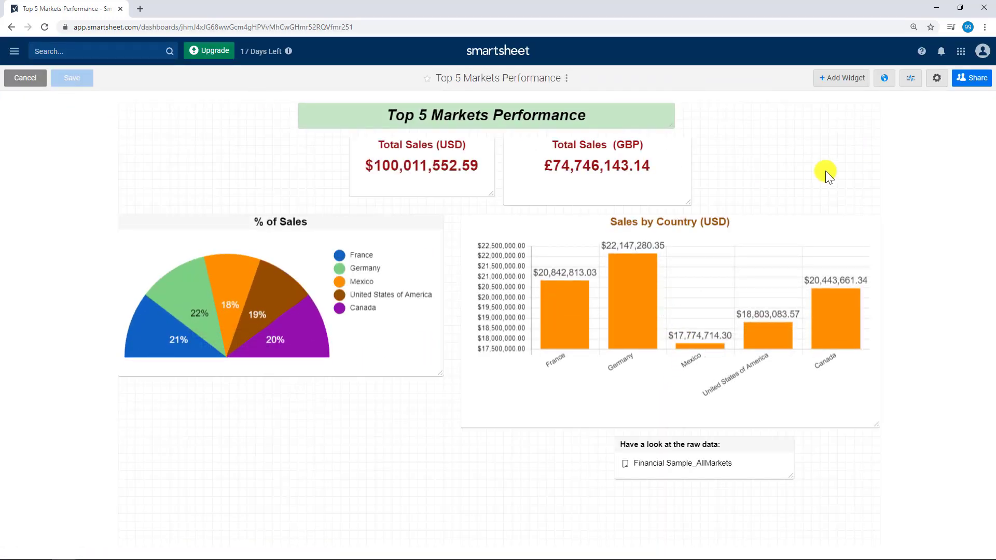
pyautogui.click(842, 80)
pyautogui.click(686, 219)
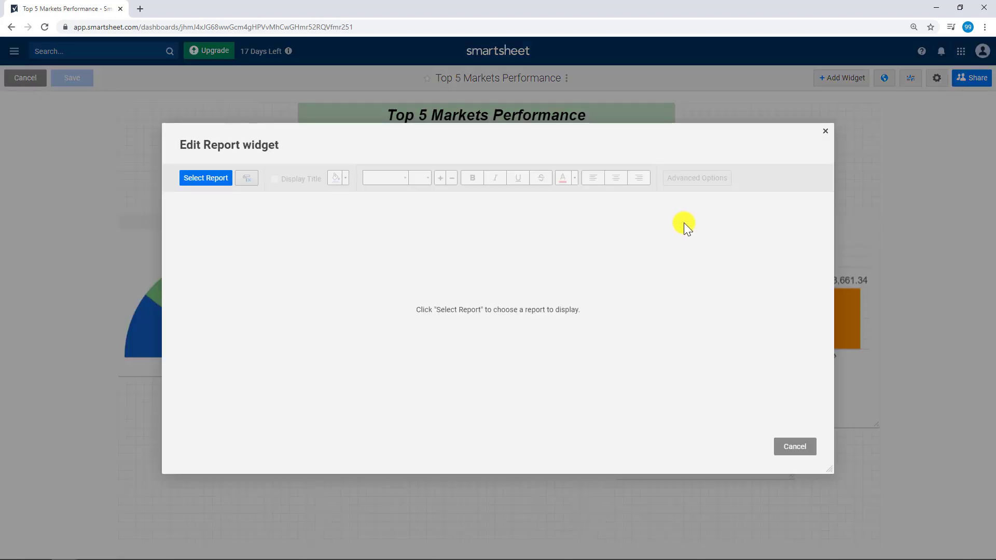
pyautogui.click(208, 177)
pyautogui.click(477, 294)
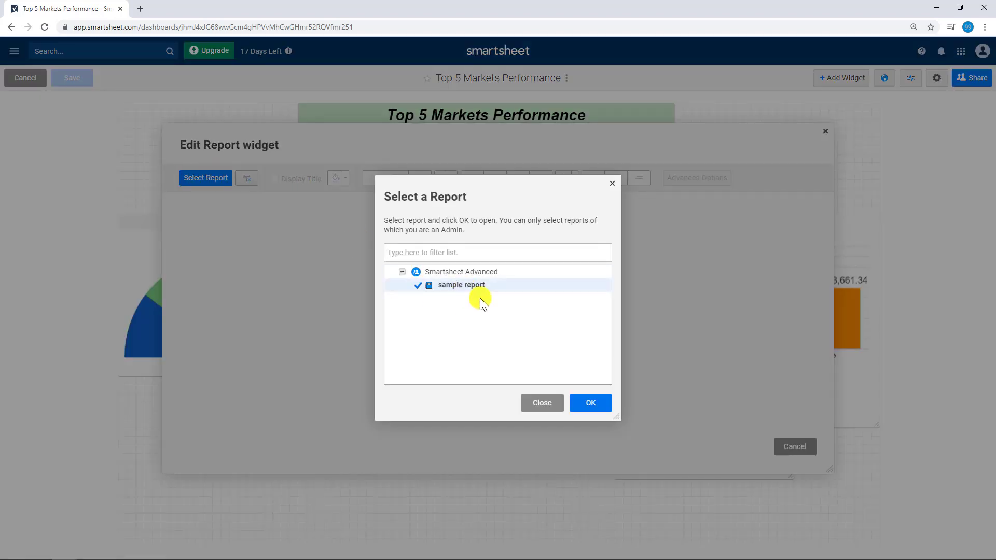
pyautogui.click(595, 404)
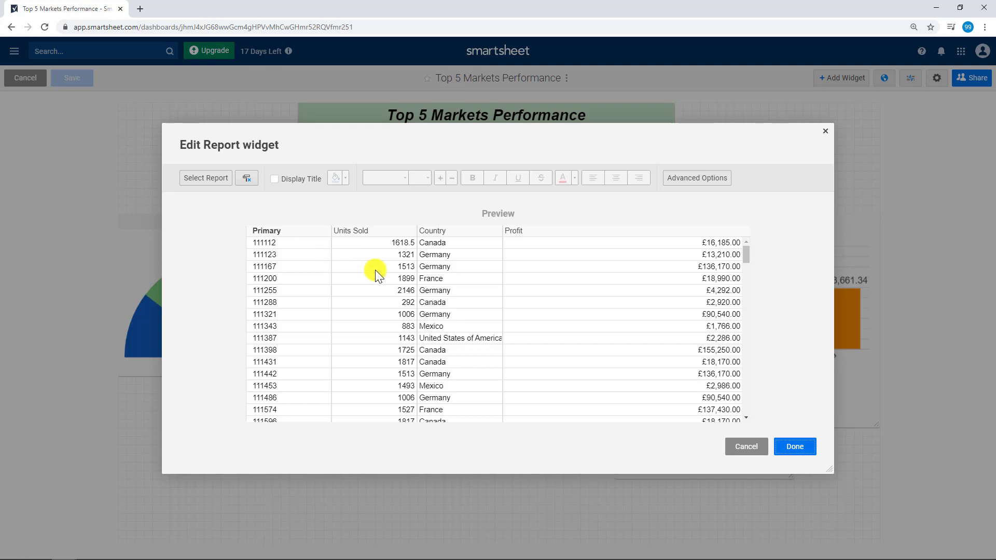
pyautogui.click(787, 448)
pyautogui.click(796, 447)
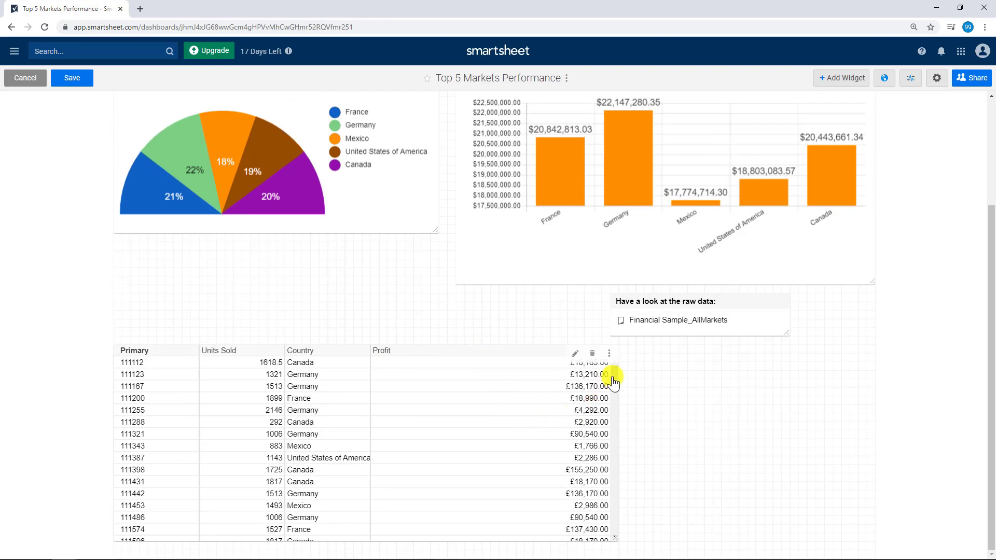
# Shift the report widget slightly down below the charts and save the dashboard.
pyautogui.moveTo(614, 377); pyautogui.dragTo(617, 399)
pyautogui.click(72, 78)
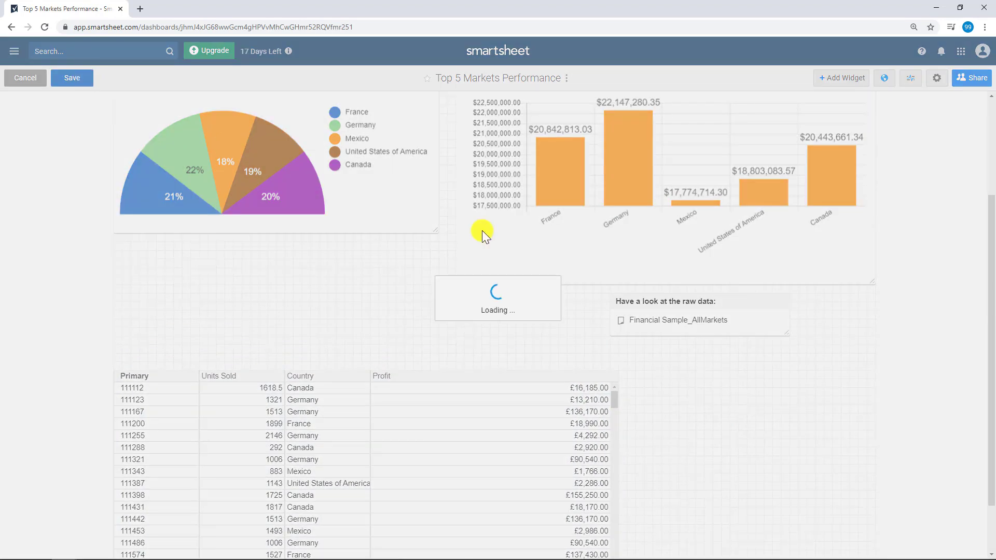
pyautogui.moveTo(620, 407); pyautogui.dragTo(613, 363)
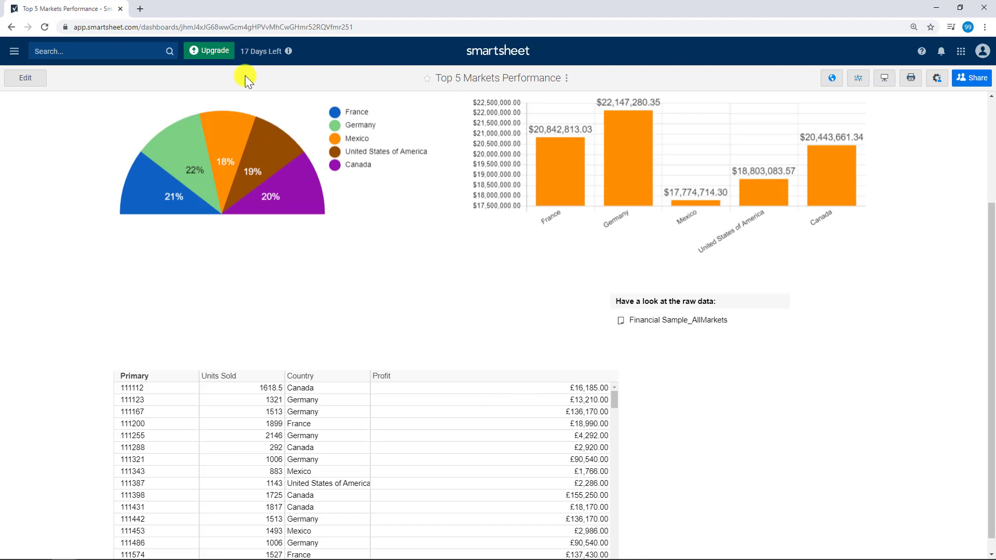
# Delete the report widget from the dashboard.
pyautogui.click(24, 77)
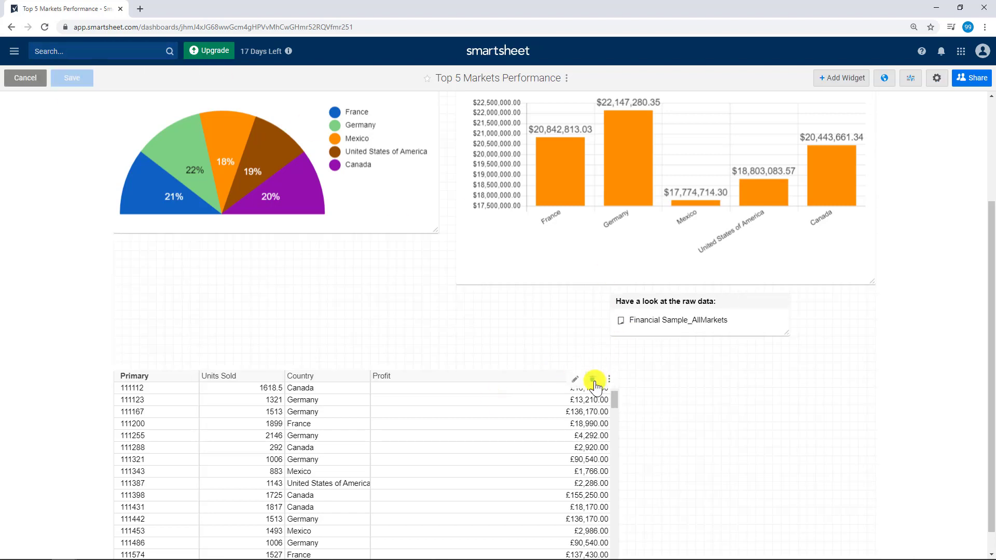
pyautogui.click(593, 381)
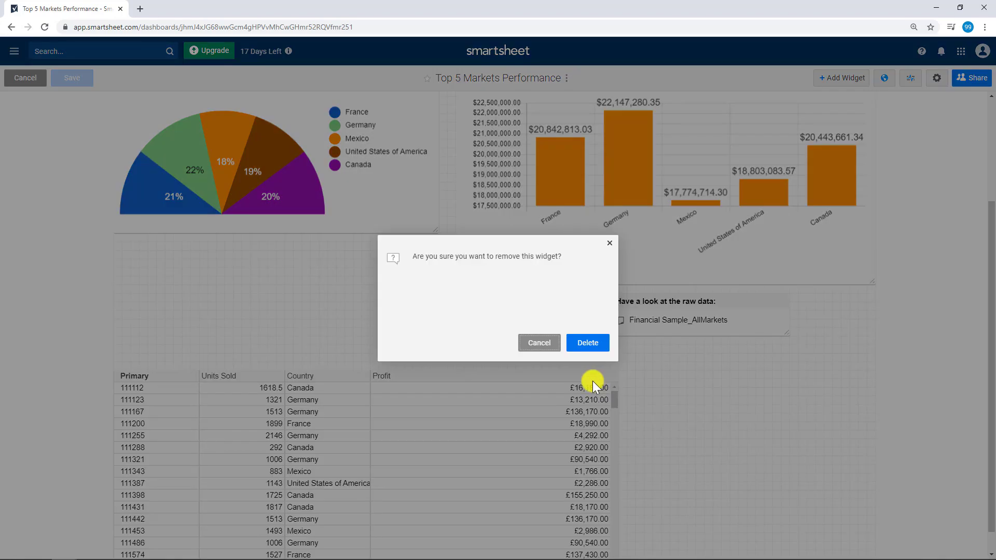
pyautogui.click(589, 343)
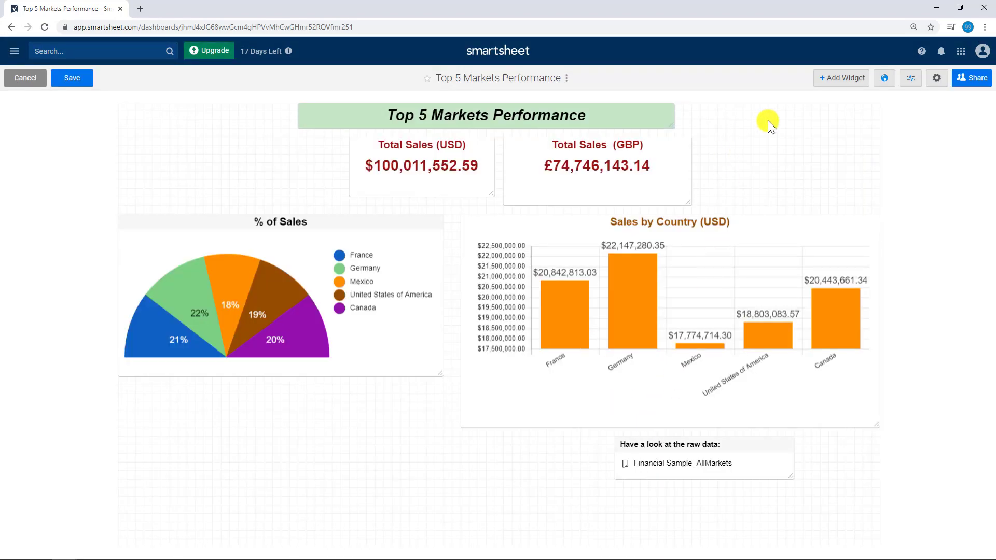
# Add an image widget to the dashboard using the smartsheet JPG file uploaded from the computer.
pyautogui.click(839, 79)
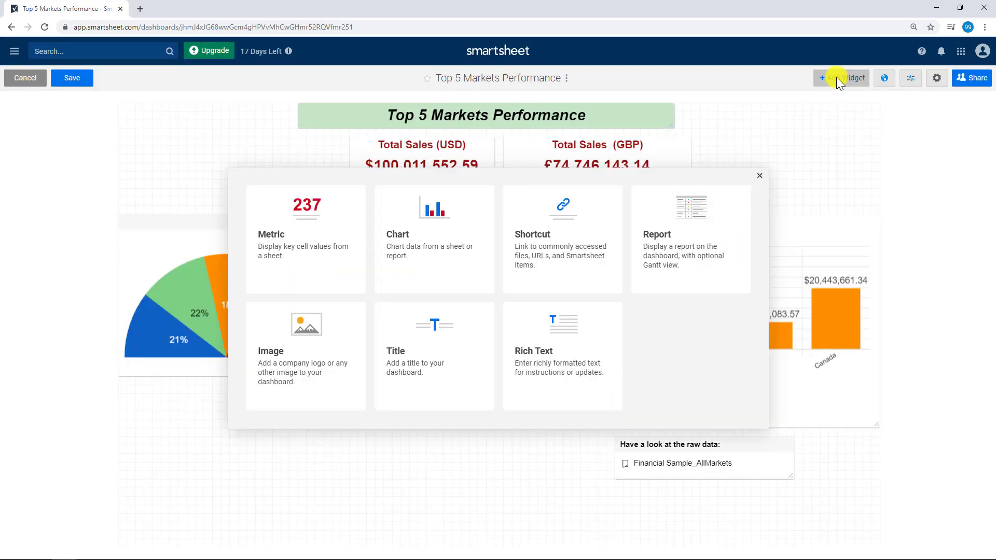
pyautogui.click(300, 334)
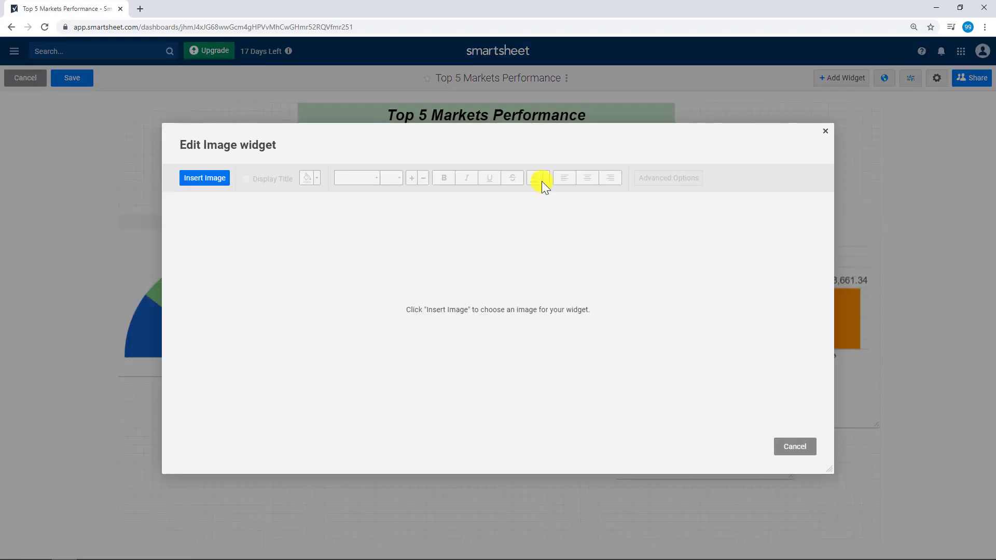
pyautogui.click(198, 178)
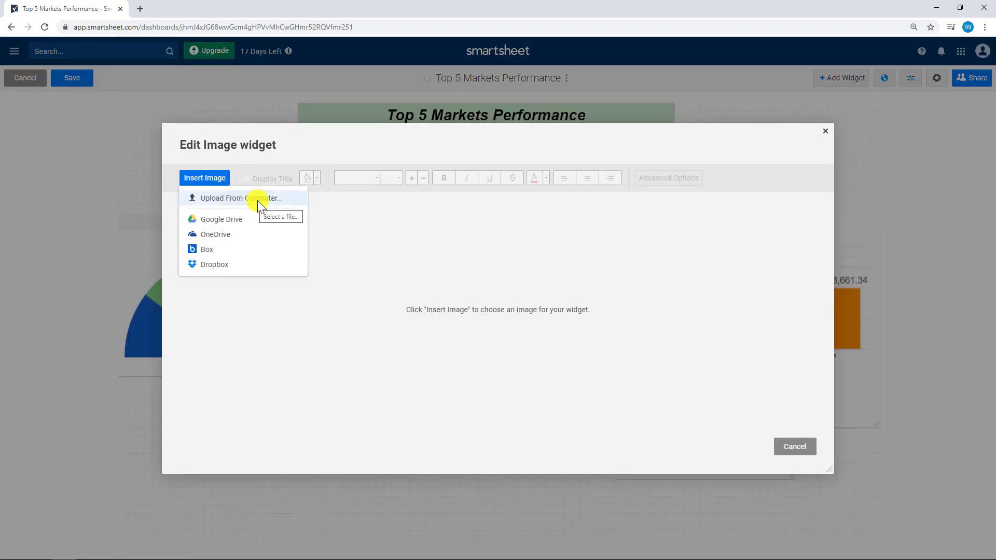
pyautogui.click(258, 200)
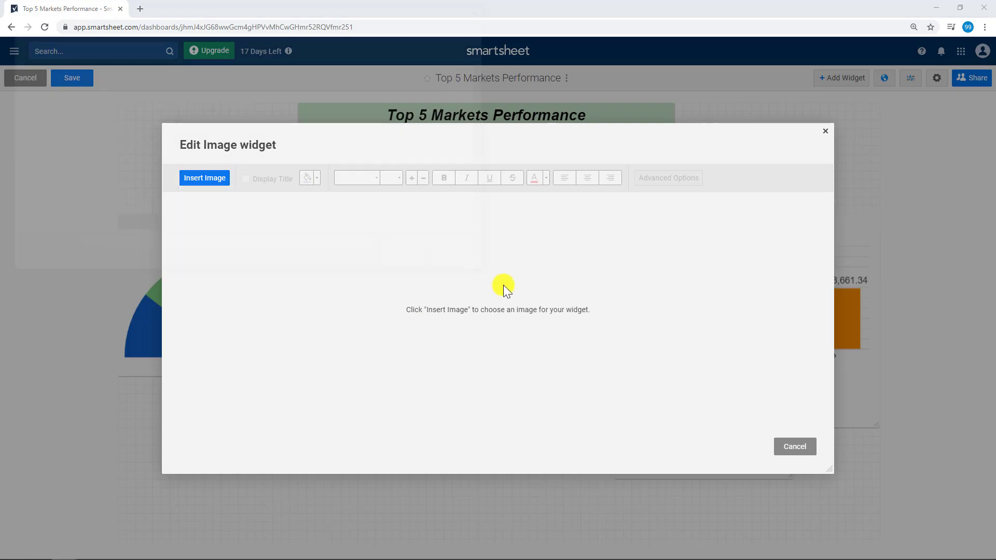
pyautogui.scroll(-3, 436, 200)
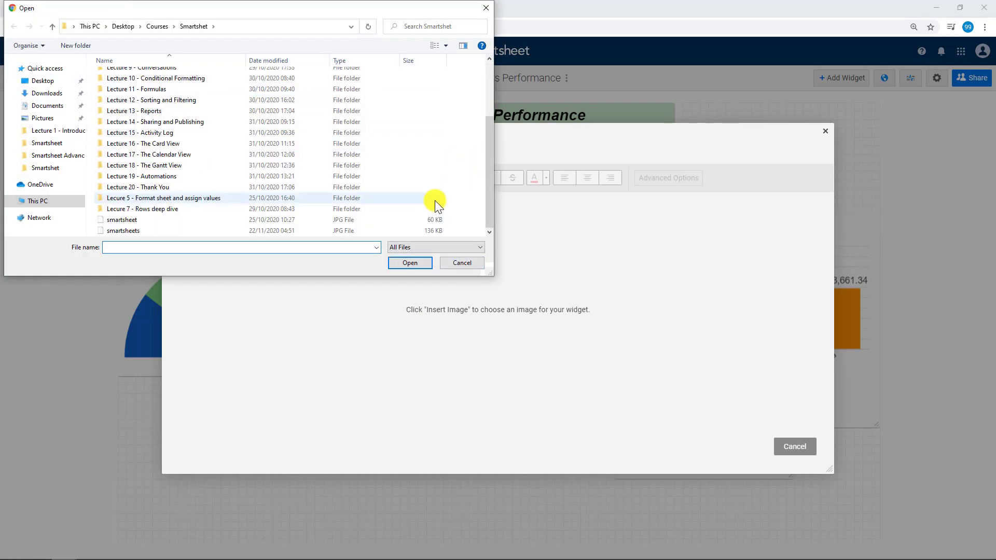
pyautogui.doubleClick(177, 224)
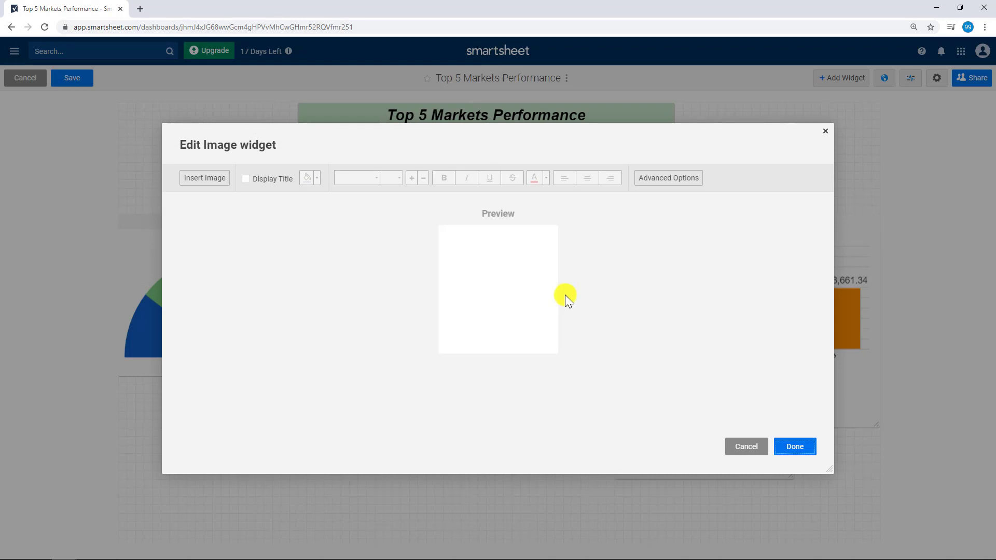
pyautogui.click(798, 451)
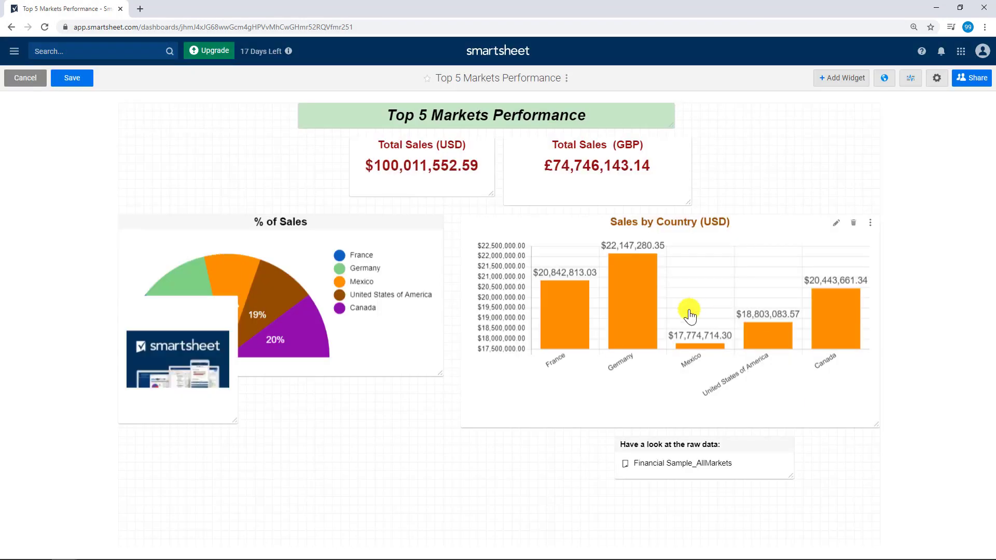
# Enlarge the new image widget and place it directly above the Sales by Country (USD) chart.
pyautogui.moveTo(187, 427); pyautogui.dragTo(690, 276)
pyautogui.moveTo(230, 510); pyautogui.dragTo(360, 544)
pyautogui.moveTo(275, 490); pyautogui.dragTo(846, 129)
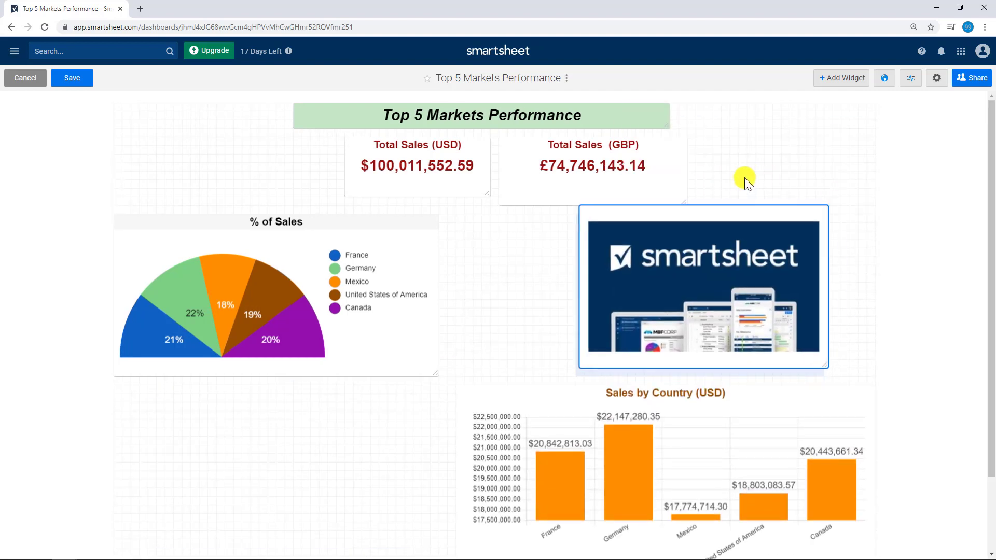
# Shift the dashboard title and both Total Sales metrics left, and place the image in the dashboard's upper-right corner.
pyautogui.moveTo(318, 111); pyautogui.dragTo(252, 113)
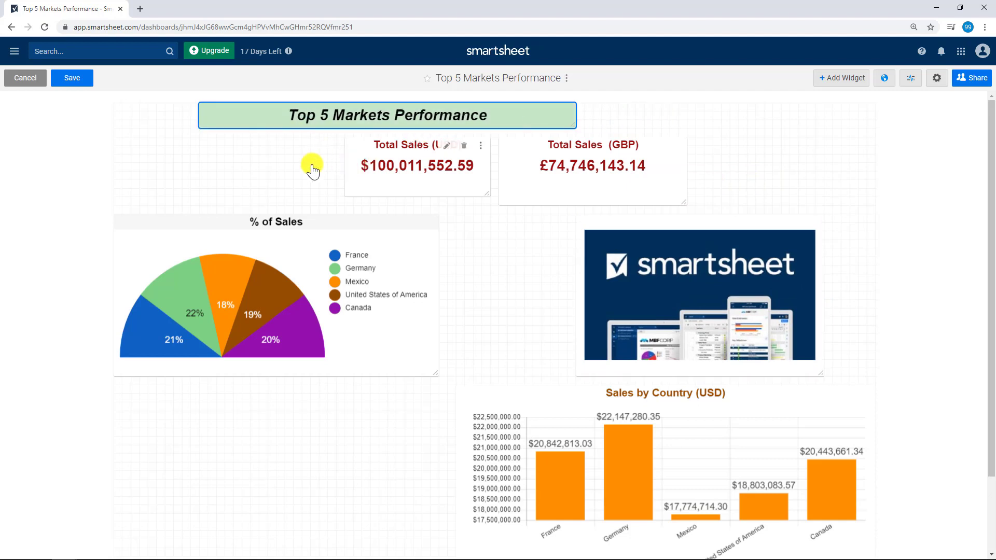
pyautogui.moveTo(370, 161); pyautogui.dragTo(240, 160)
pyautogui.moveTo(592, 174); pyautogui.dragTo(457, 173)
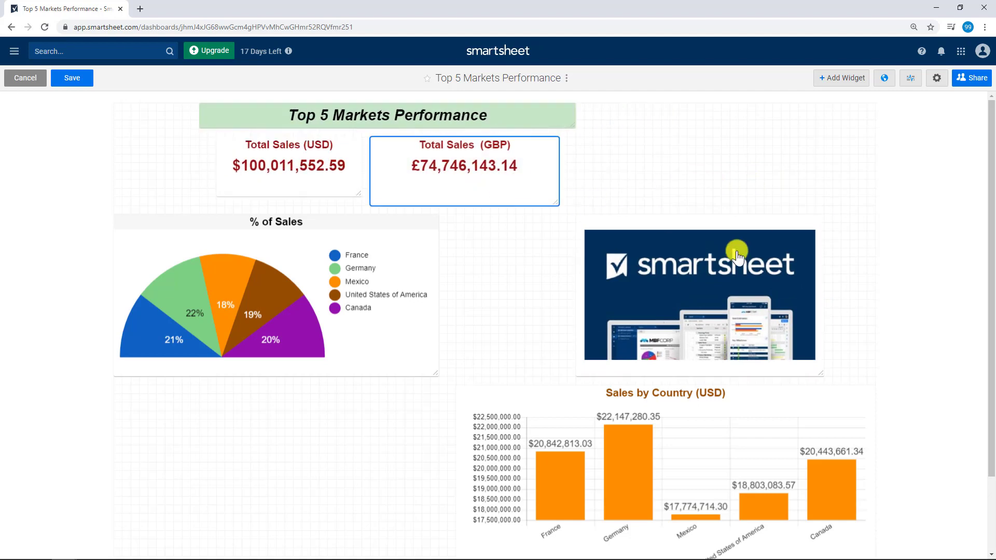
pyautogui.click(818, 106)
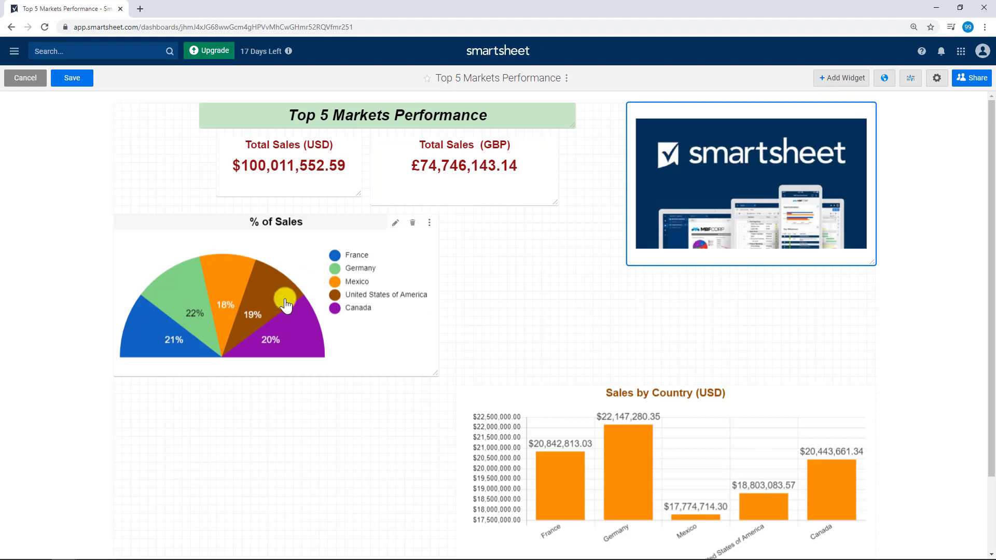
pyautogui.click(276, 278)
pyautogui.click(634, 262)
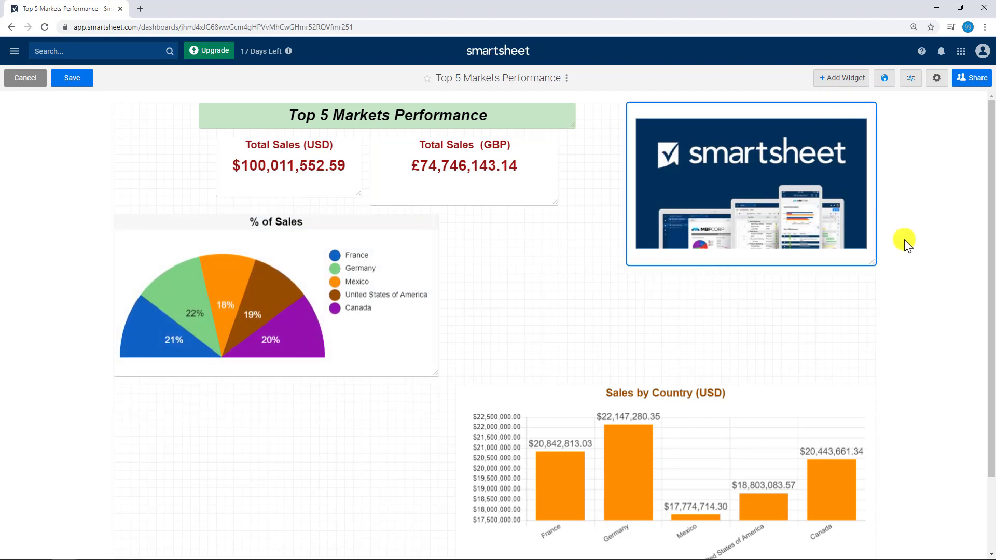
# Shrink the image widget within the upper-right corner and shift the title and both Total Sales metrics back right towards it.
pyautogui.moveTo(871, 261); pyautogui.dragTo(795, 200)
pyautogui.moveTo(752, 160); pyautogui.dragTo(791, 151)
pyautogui.moveTo(494, 116); pyautogui.dragTo(576, 118)
pyautogui.moveTo(515, 146); pyautogui.dragTo(635, 147)
pyautogui.moveTo(275, 176); pyautogui.dragTo(369, 175)
# Move the Sales by Country (USD) chart up beside the % of Sales chart and save the dashboard.
pyautogui.moveTo(615, 391); pyautogui.dragTo(627, 242)
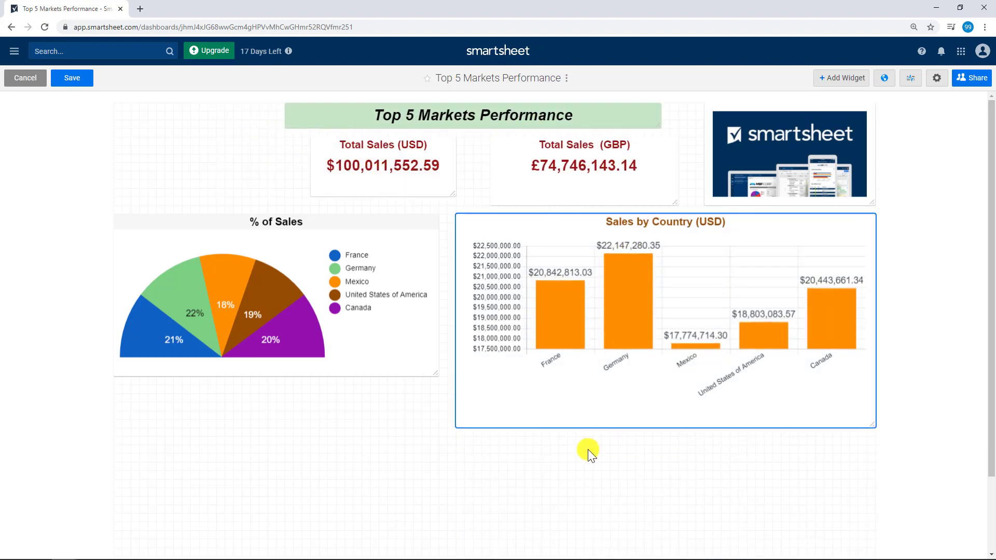
pyautogui.click(80, 79)
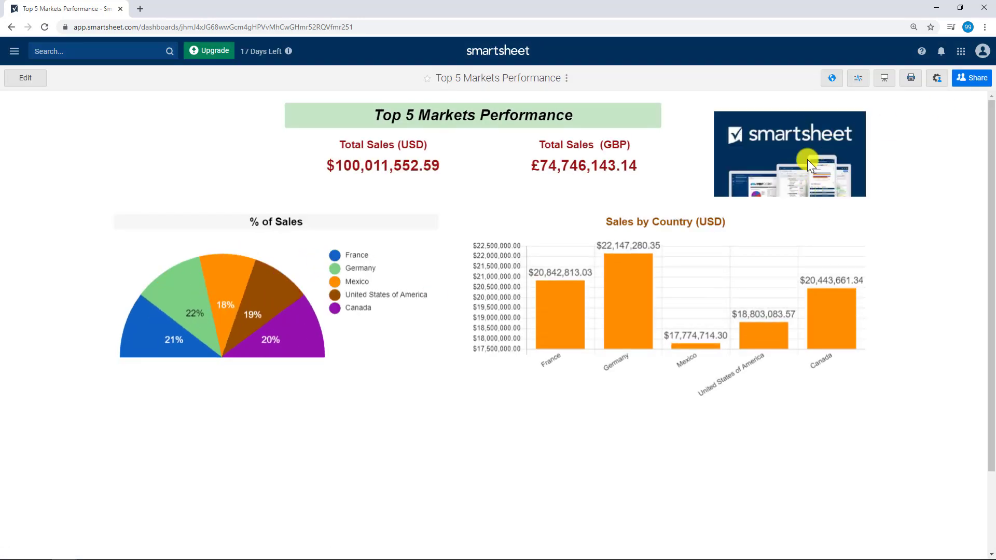
# Reopen the dashboard for editing, make the corner image smaller so it ends well above the chart, and save.
pyautogui.click(21, 78)
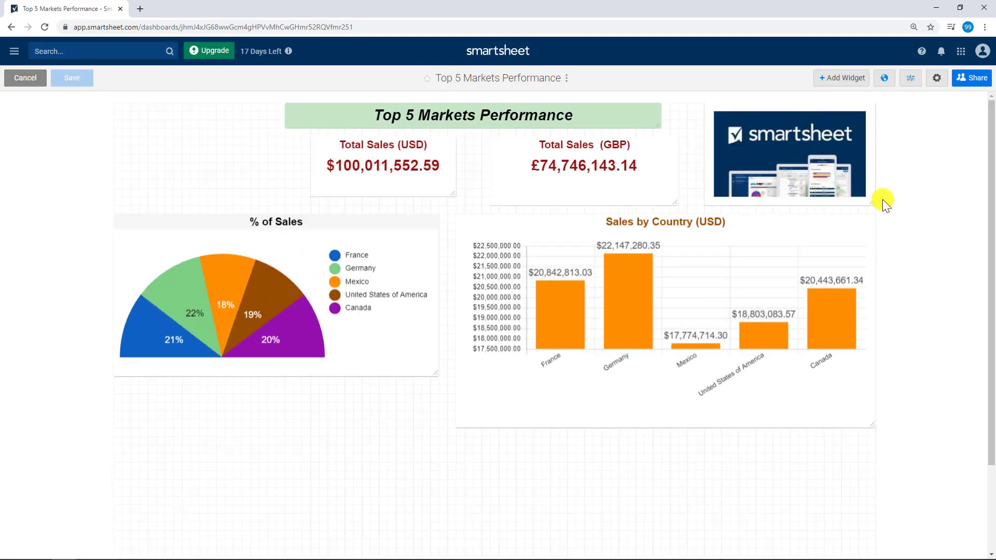
pyautogui.moveTo(883, 199); pyautogui.dragTo(816, 172)
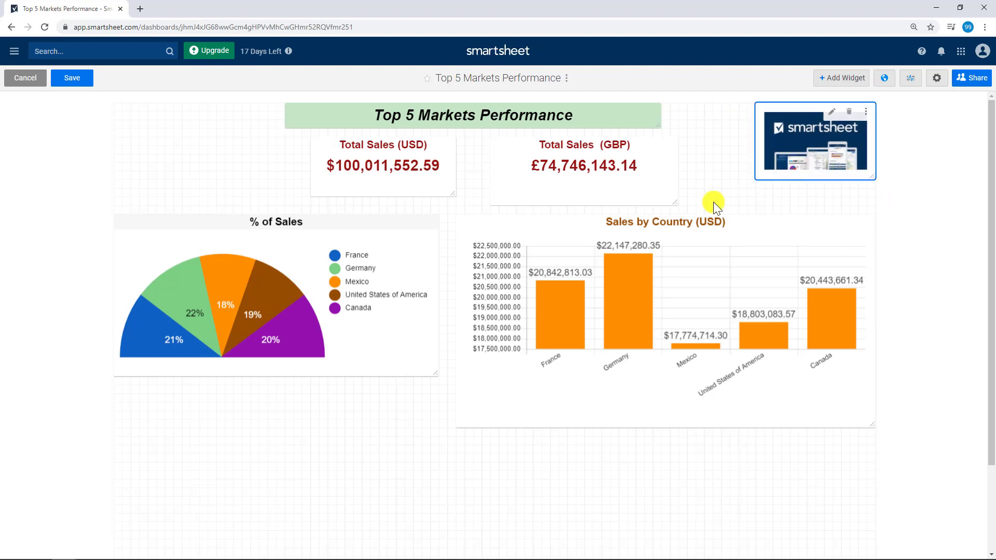
pyautogui.click(62, 79)
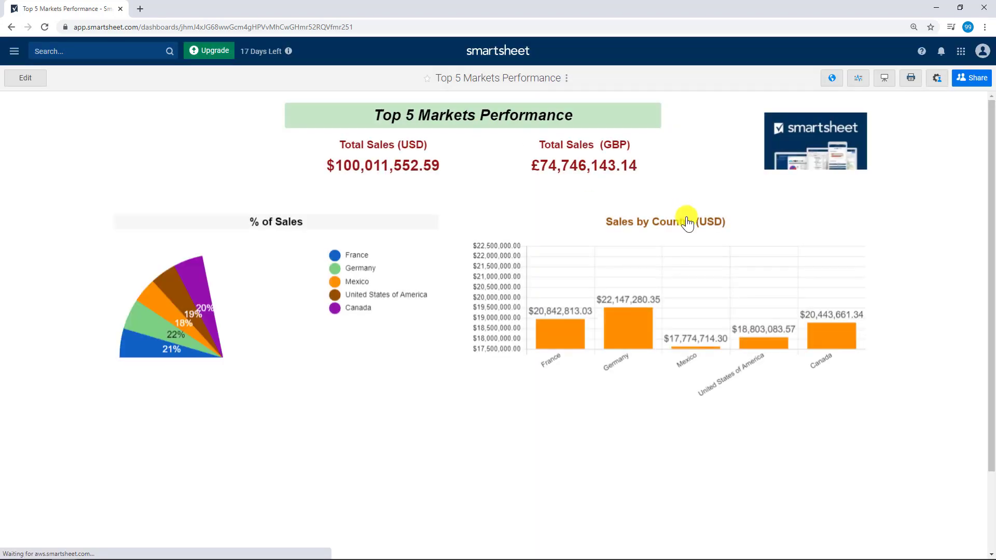
# Add a rich text widget reading "This is the Sales performance of the company across our 5 key countries.".
pyautogui.click(24, 75)
pyautogui.click(840, 78)
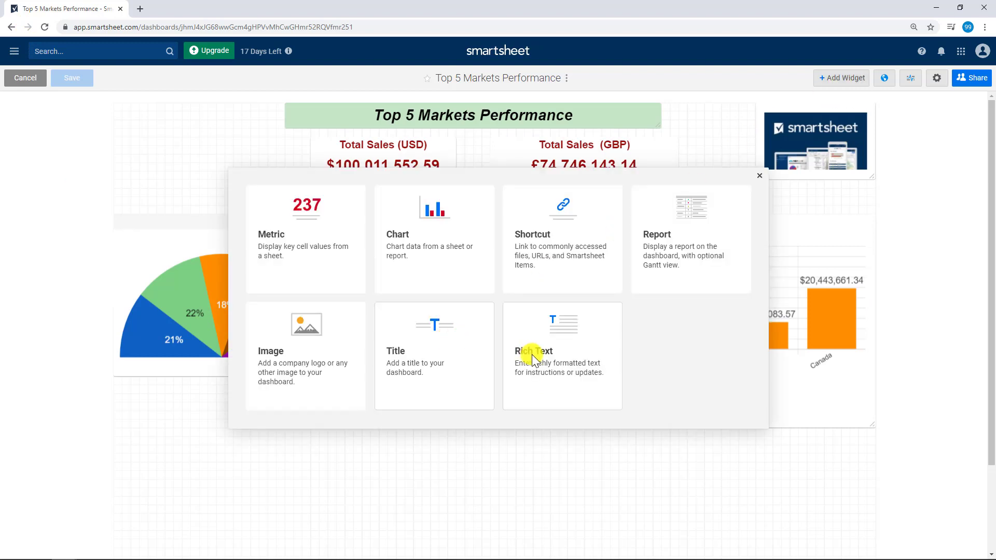
pyautogui.click(571, 347)
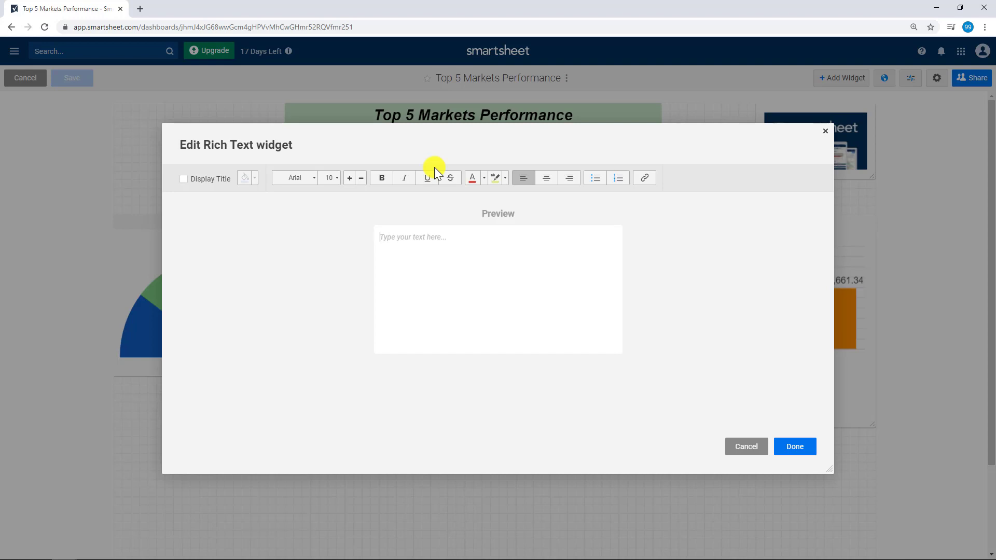
pyautogui.write('This is the Sales performance of the company across the')
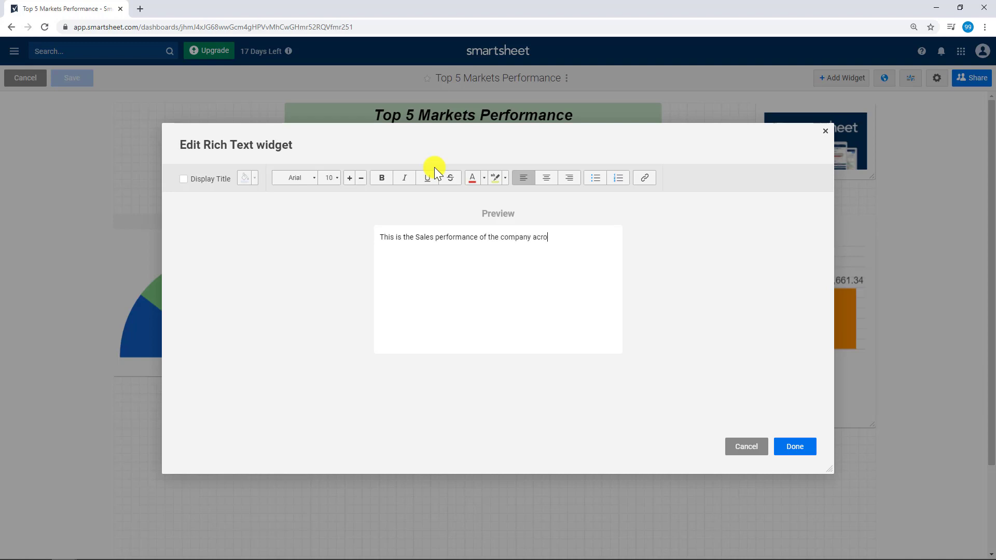
pyautogui.write('our 5 key co')
pyautogui.write('unt')
pyautogui.write('ries.')
pyautogui.click(809, 450)
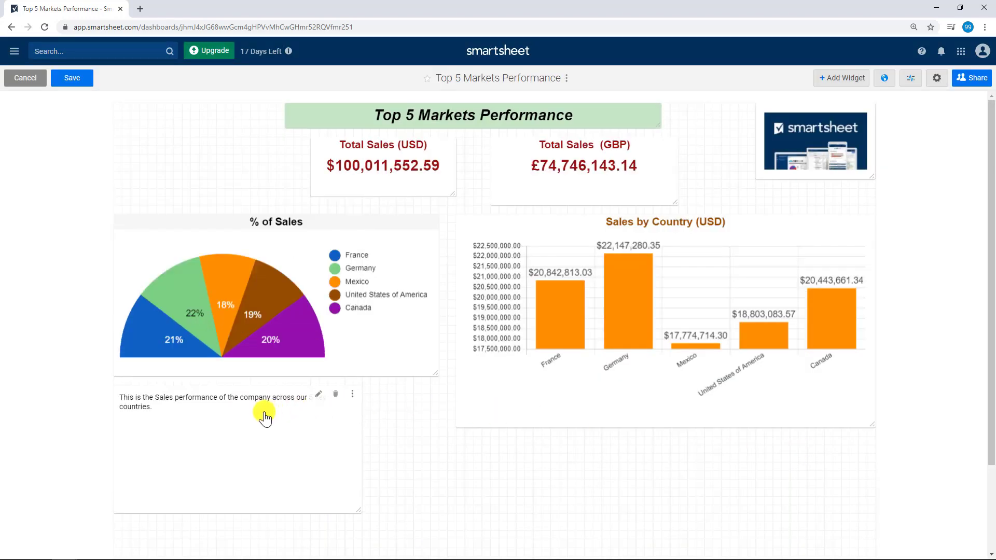
# Shift the rich text widget slightly away from the % of Sales chart, italicize all its text and save the dashboard.
pyautogui.moveTo(330, 465); pyautogui.dragTo(369, 482)
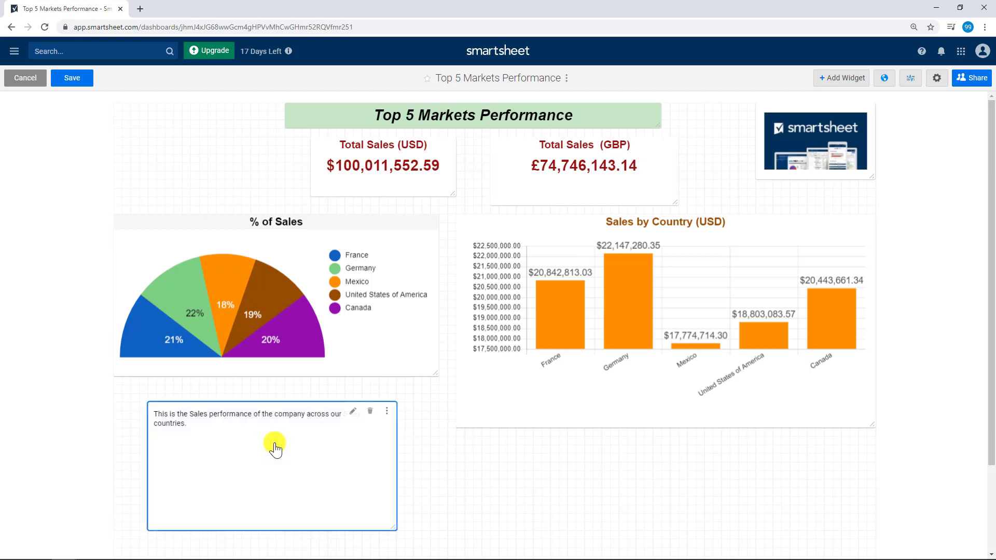
pyautogui.doubleClick(275, 446)
pyautogui.click(332, 178)
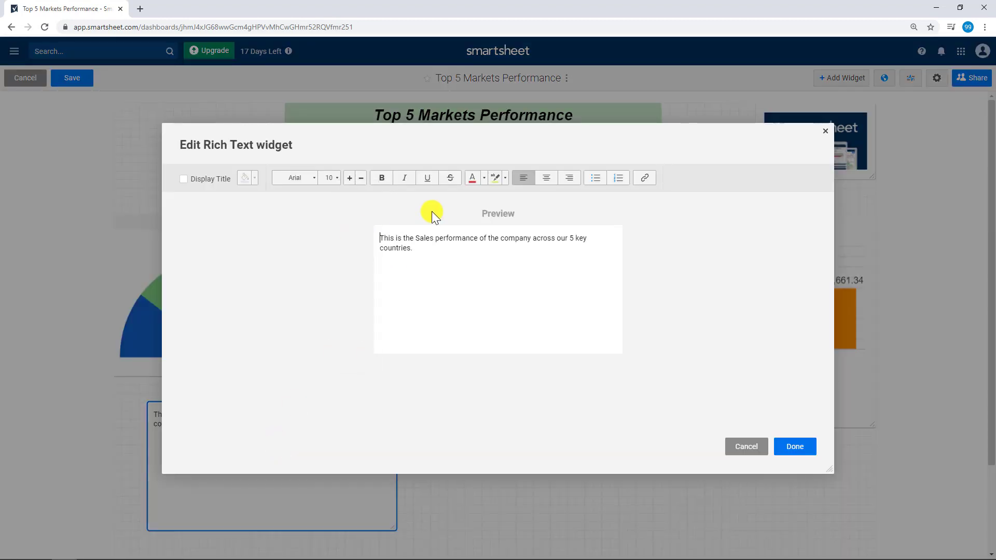
pyautogui.moveTo(451, 262); pyautogui.dragTo(344, 222)
pyautogui.click(405, 178)
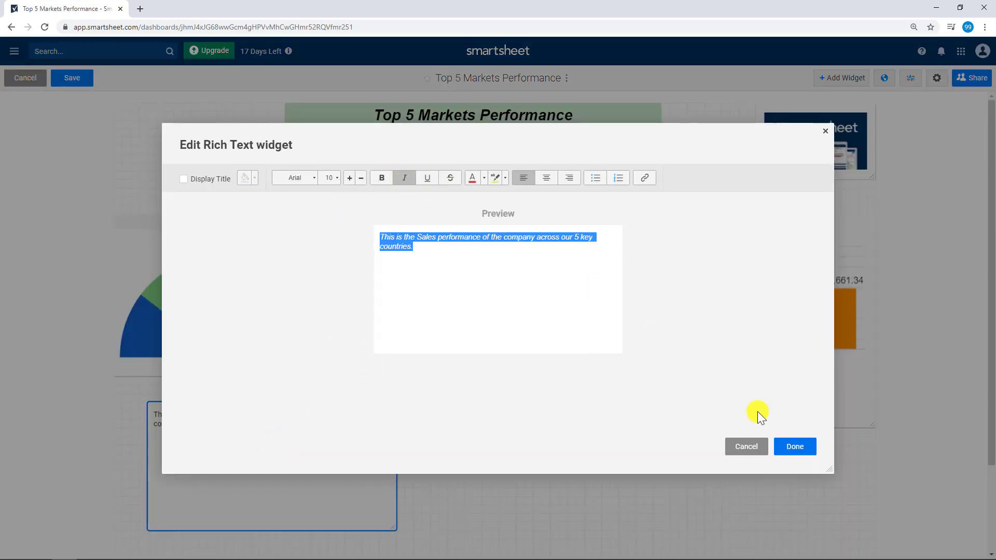
pyautogui.click(795, 446)
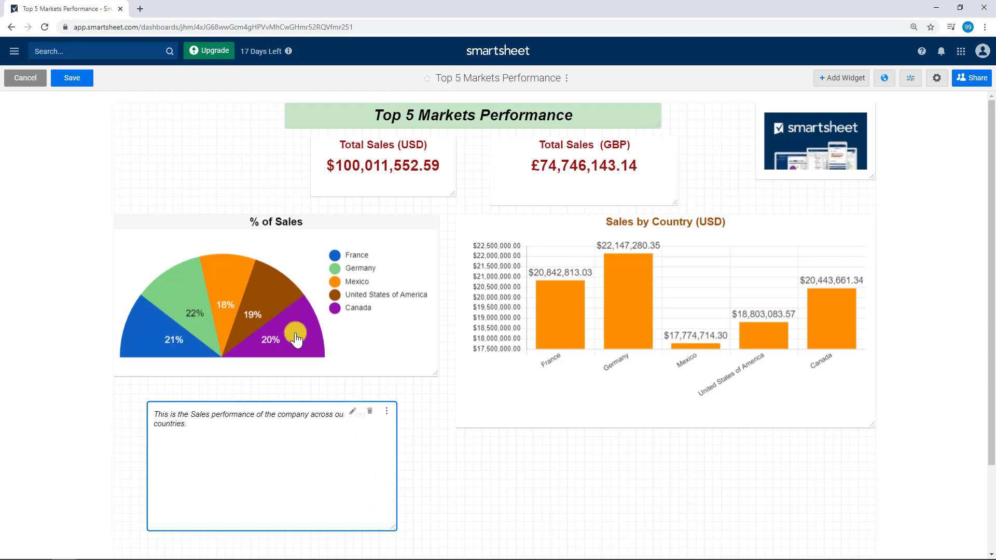
pyautogui.click(67, 80)
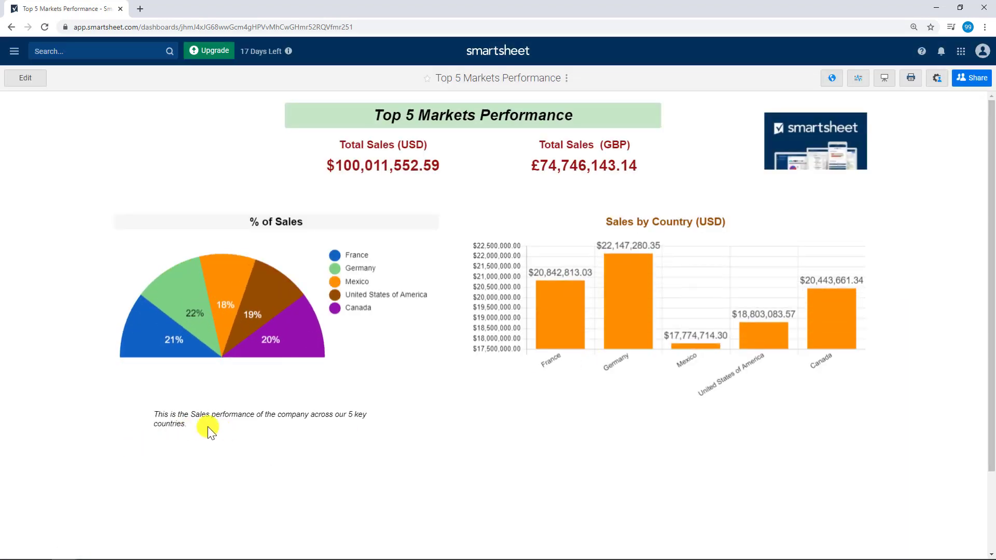
# Edit the dashboard and move the rich text widget directly below the Sales by Country chart, with the raw-data shortcut beneath it.
pyautogui.click(27, 78)
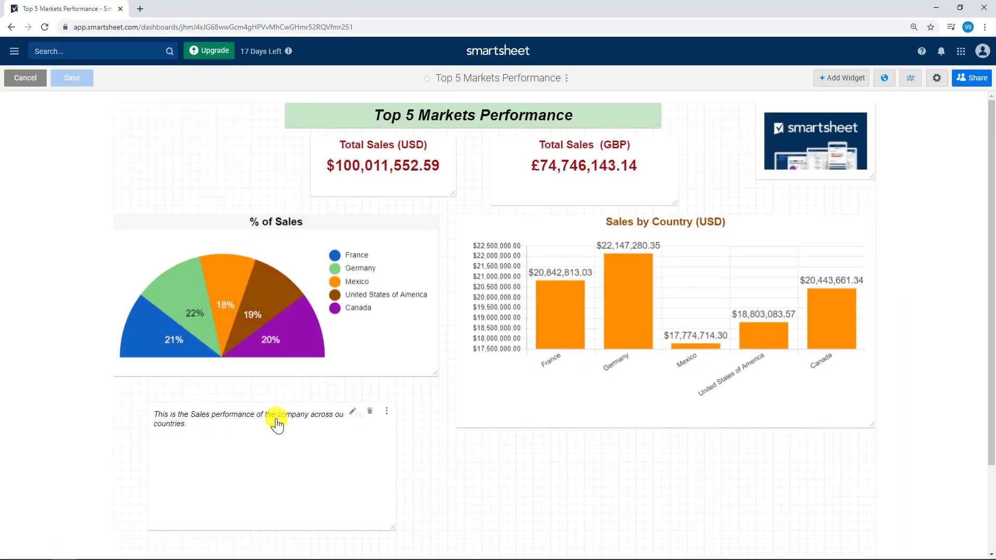
pyautogui.moveTo(274, 434); pyautogui.dragTo(582, 454)
pyautogui.scroll(-2, 748, 417)
pyautogui.moveTo(685, 527); pyautogui.dragTo(775, 359)
pyautogui.moveTo(563, 373); pyautogui.dragTo(514, 373)
pyautogui.moveTo(745, 472); pyautogui.dragTo(678, 445)
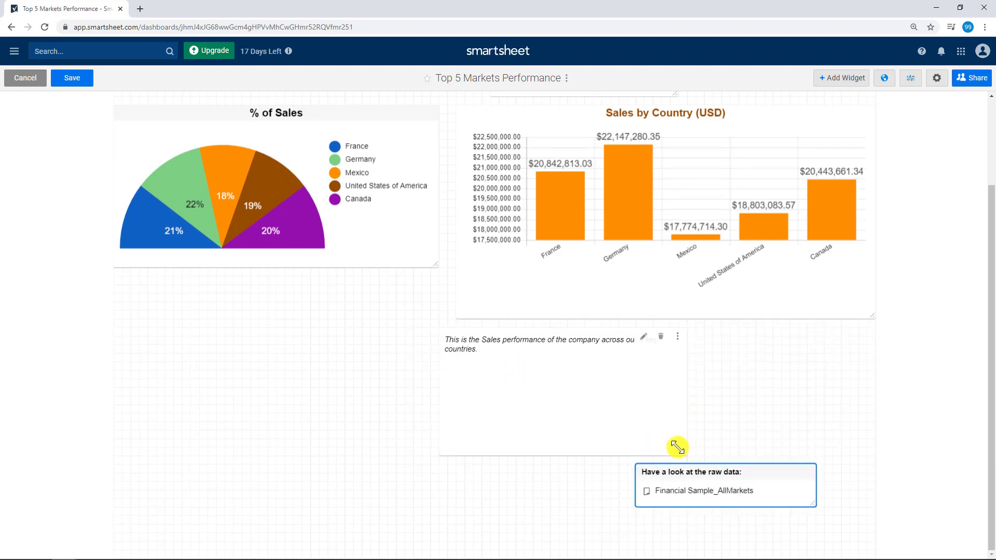
# Make the rich text widget smaller, align it beside the raw-data shortcut under the Sales by Country chart, and save the dashboard.
pyautogui.moveTo(639, 400); pyautogui.dragTo(550, 396)
pyautogui.moveTo(738, 473); pyautogui.dragTo(797, 334)
pyautogui.moveTo(518, 371); pyautogui.dragTo(610, 371)
pyautogui.click(73, 77)
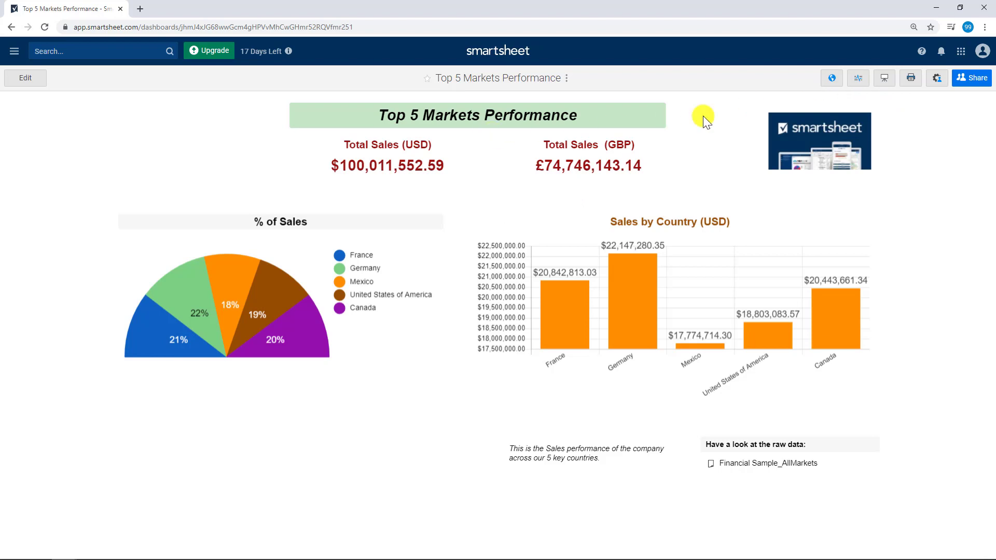
pyautogui.click(29, 73)
pyautogui.click(843, 79)
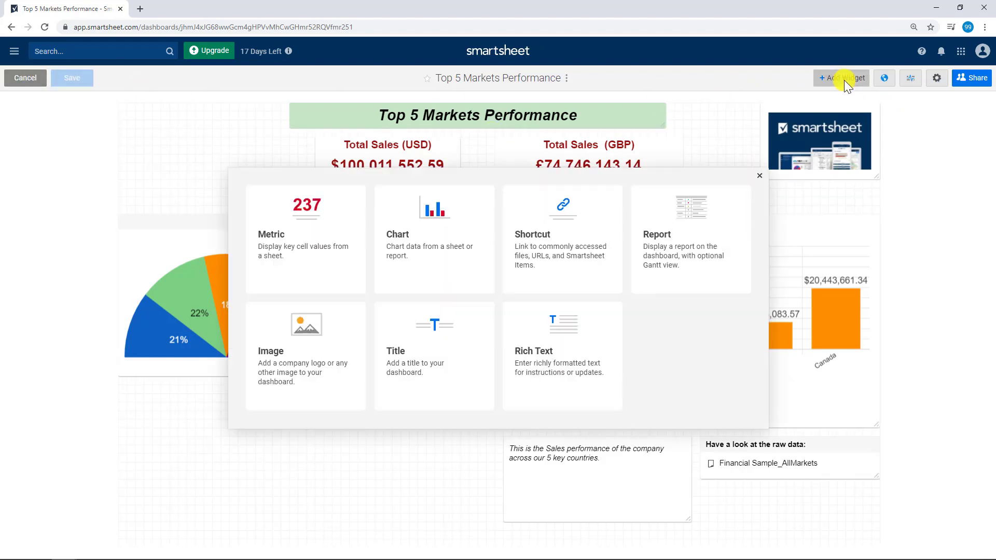
pyautogui.click(22, 271)
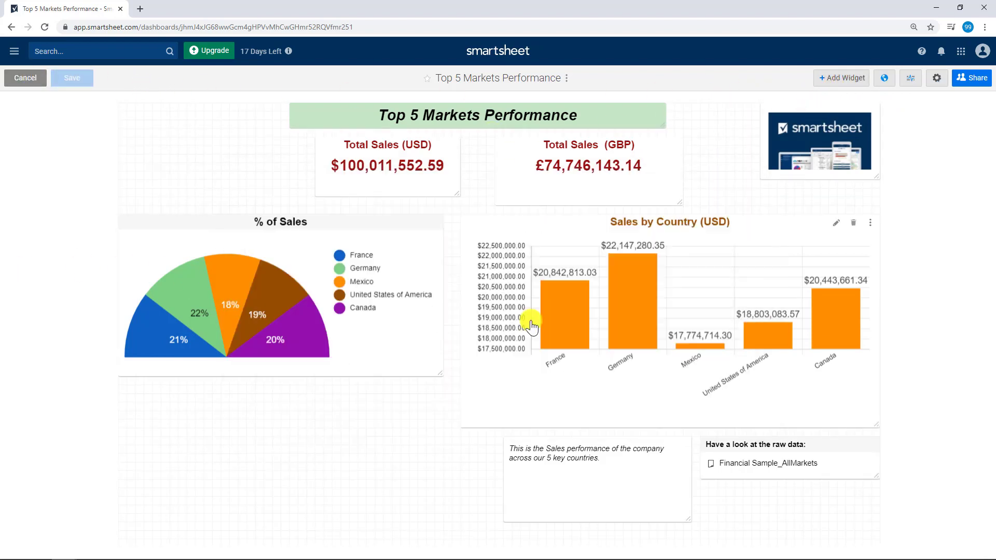
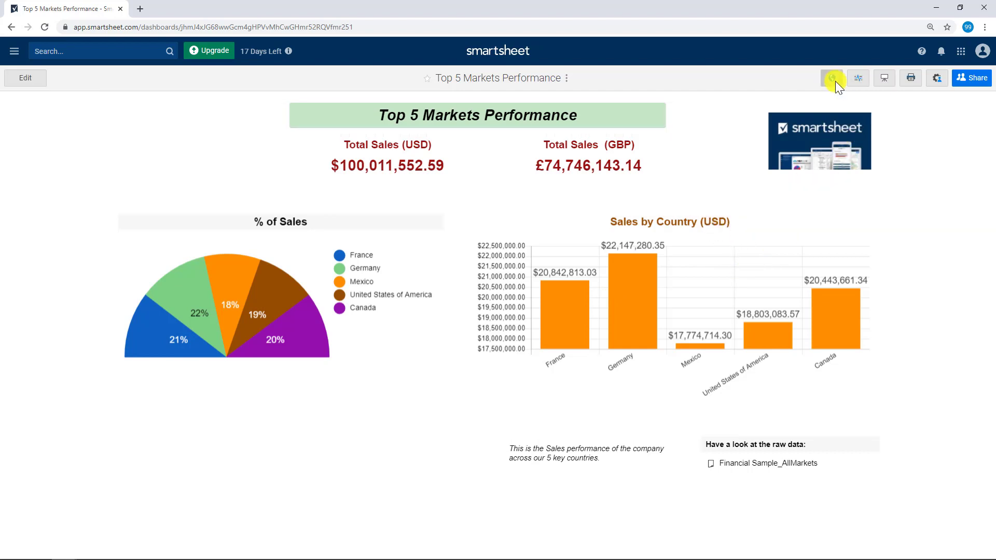
# Publish the dashboard as Read Only - Full and preview its published link.
pyautogui.click(835, 81)
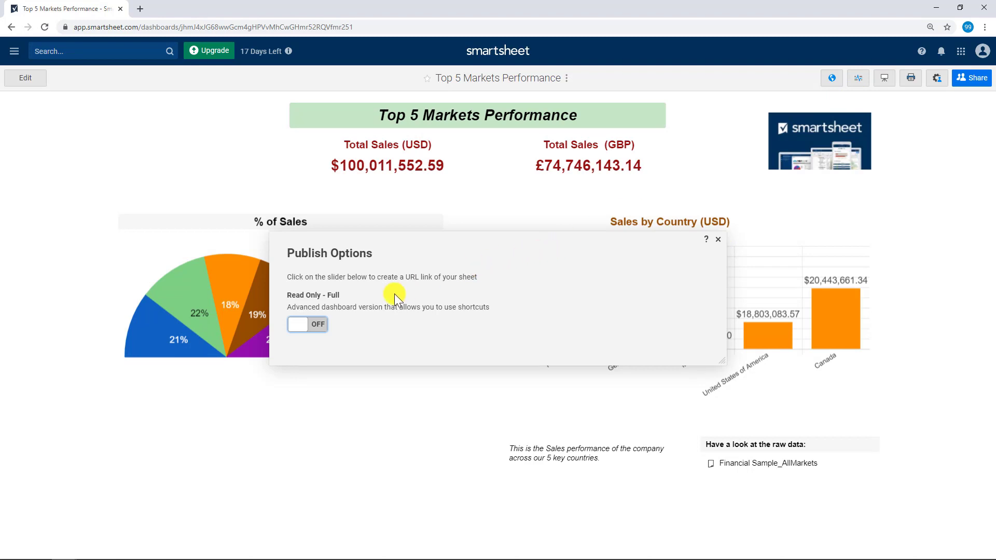
pyautogui.click(317, 324)
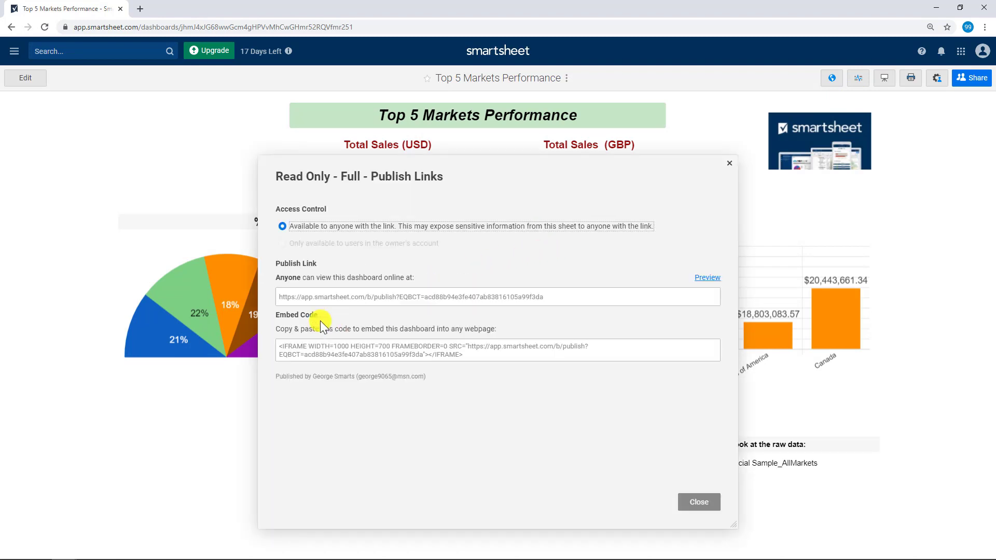
pyautogui.click(706, 278)
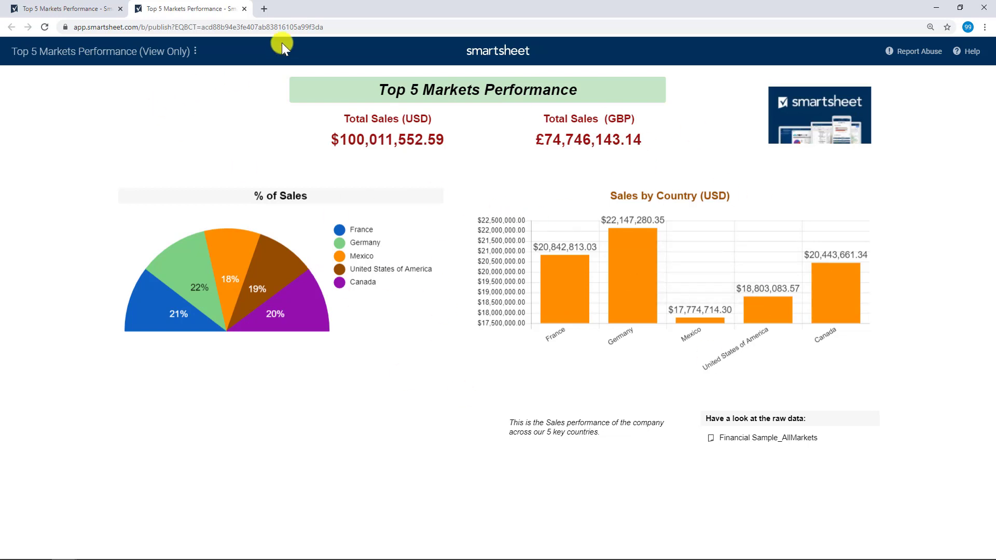
# Load the dashboard's published link in a new browser tab, and select its full embed code in the publish links.
pyautogui.click(264, 8)
pyautogui.write('https://app.smartsheet.com/b/publish?EQBCT=acd88b94e3fe407ab83816105a99f3da')
pyautogui.press('Return')
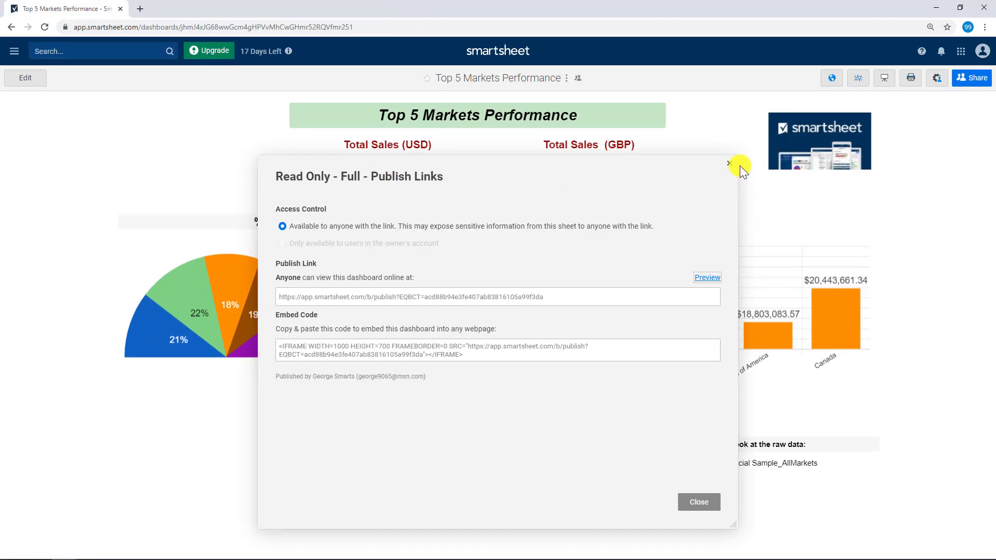
pyautogui.moveTo(483, 353); pyautogui.dragTo(249, 341)
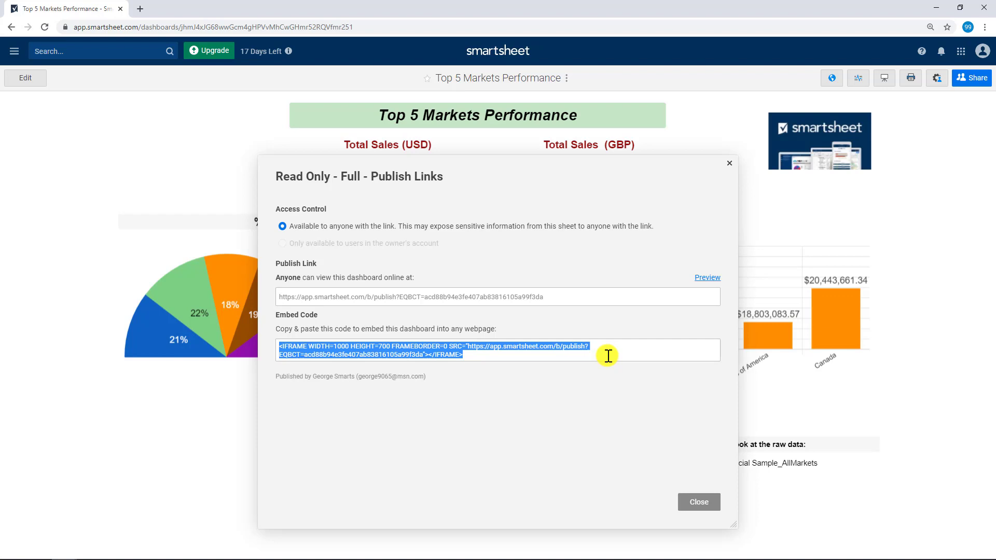
pyautogui.click(819, 82)
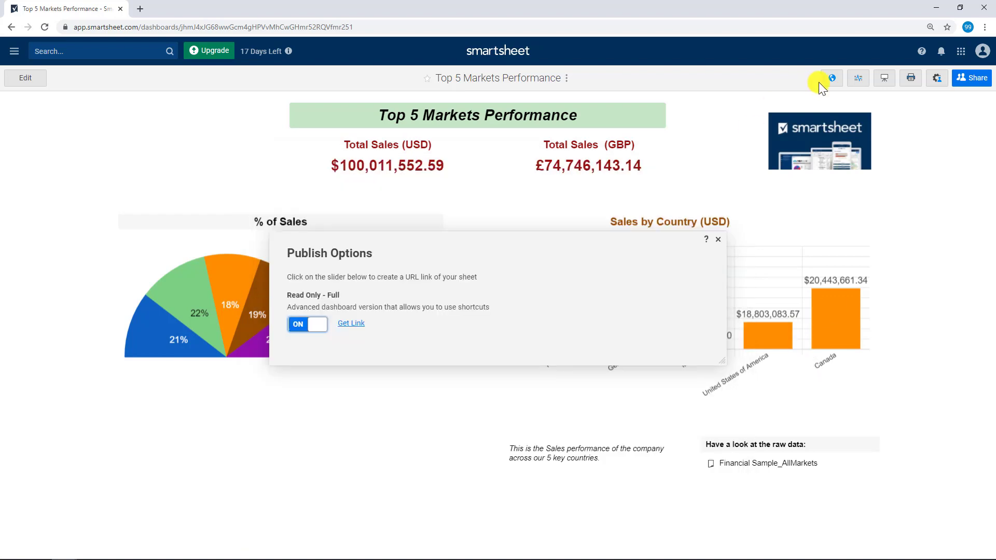
# View the dashboard's activity log, and preview the dashboard in full-screen mode.
pyautogui.click(845, 77)
pyautogui.click(857, 79)
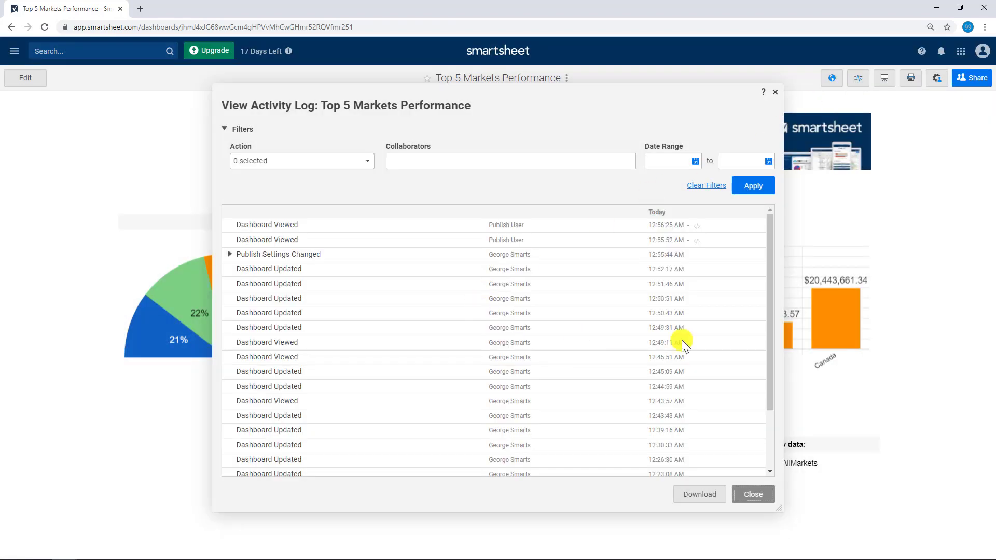
pyautogui.click(776, 95)
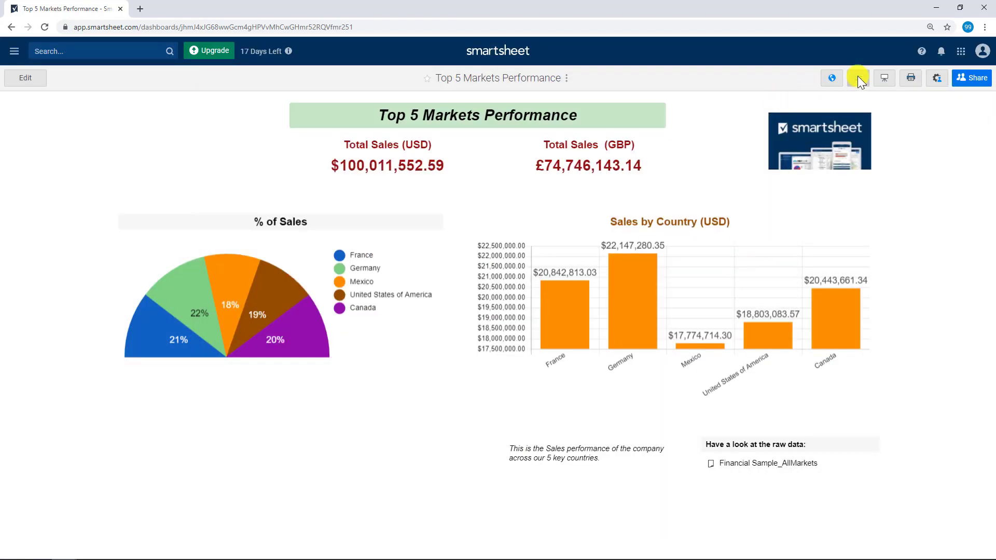
pyautogui.click(882, 79)
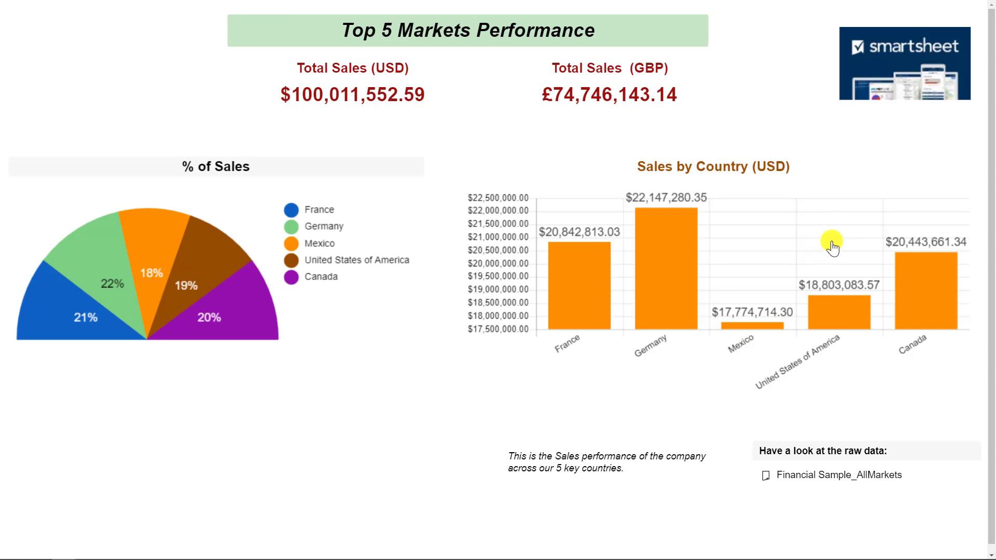
pyautogui.press('Escape')
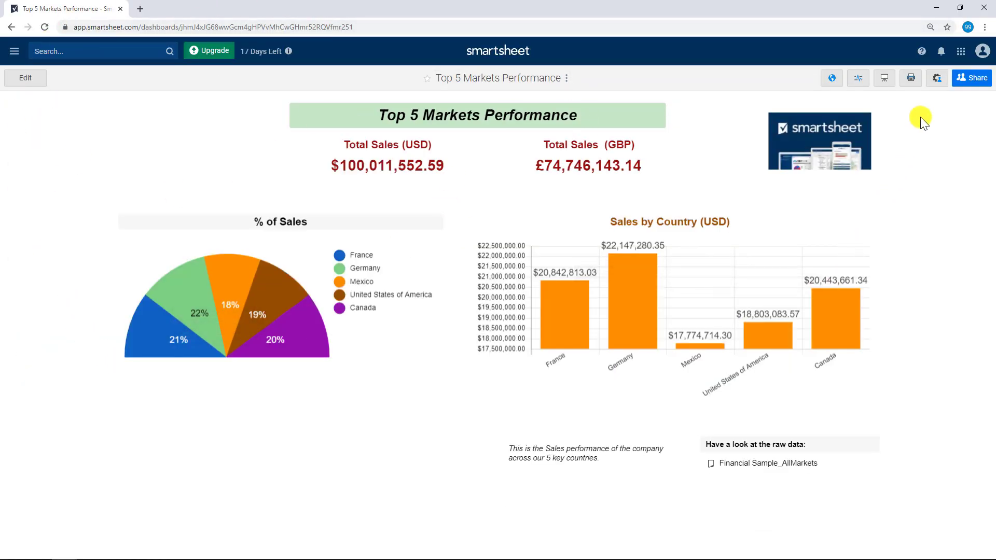
# Switch Auto-Refresh off and back on in the dashboard's personal settings.
pyautogui.click(937, 78)
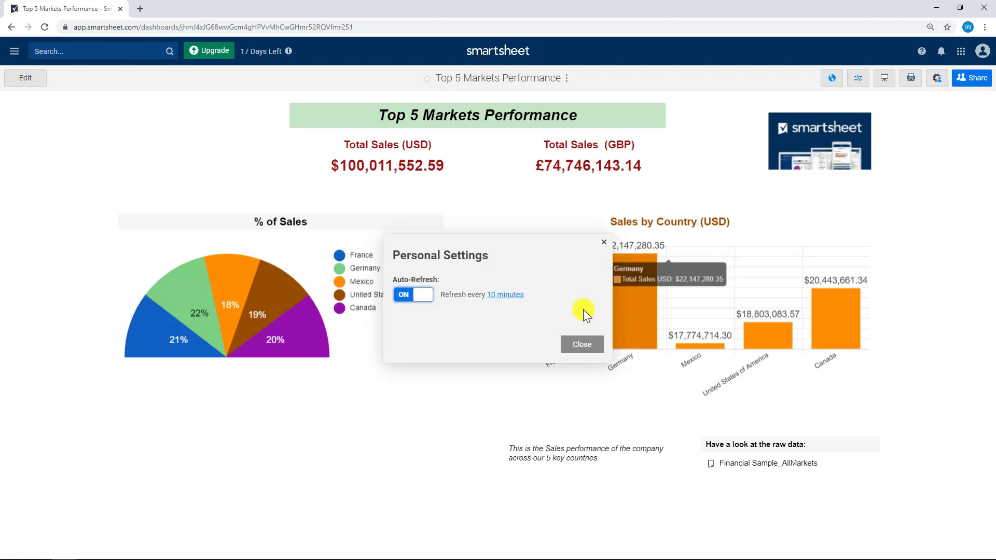
pyautogui.click(424, 298)
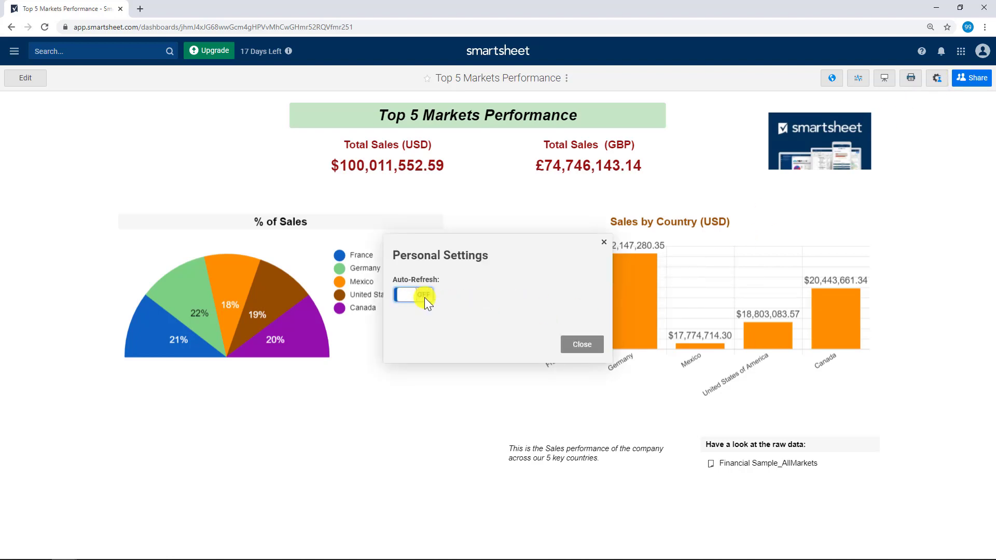
pyautogui.click(424, 298)
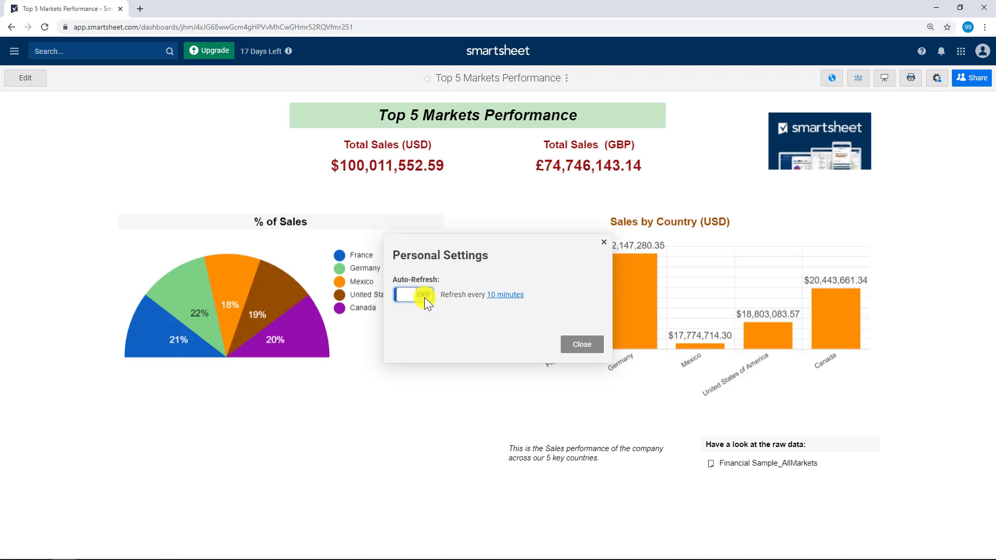
pyautogui.click(603, 244)
# Examine the dashboard's sharing options for collaborators and permissions without sending an invitation.
pyautogui.click(973, 77)
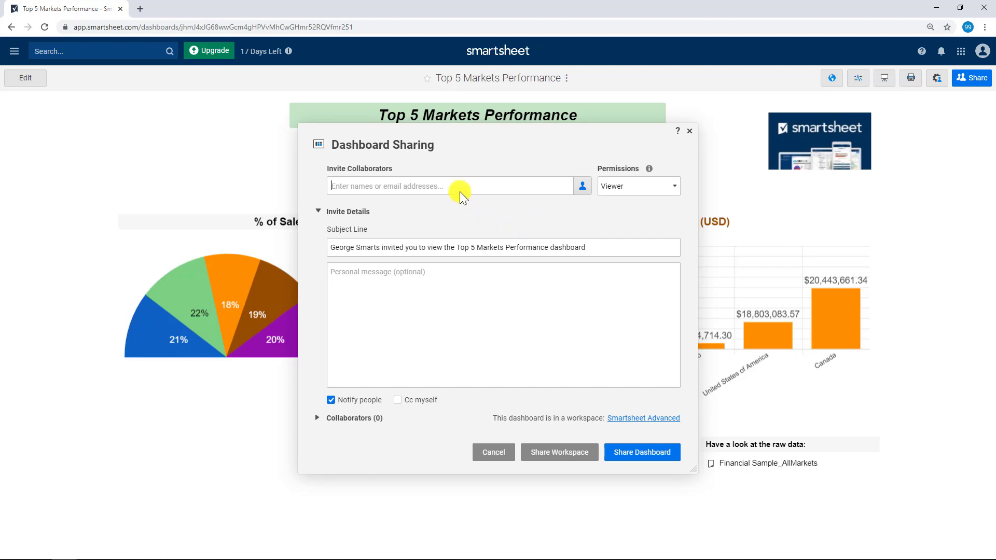
pyautogui.click(689, 131)
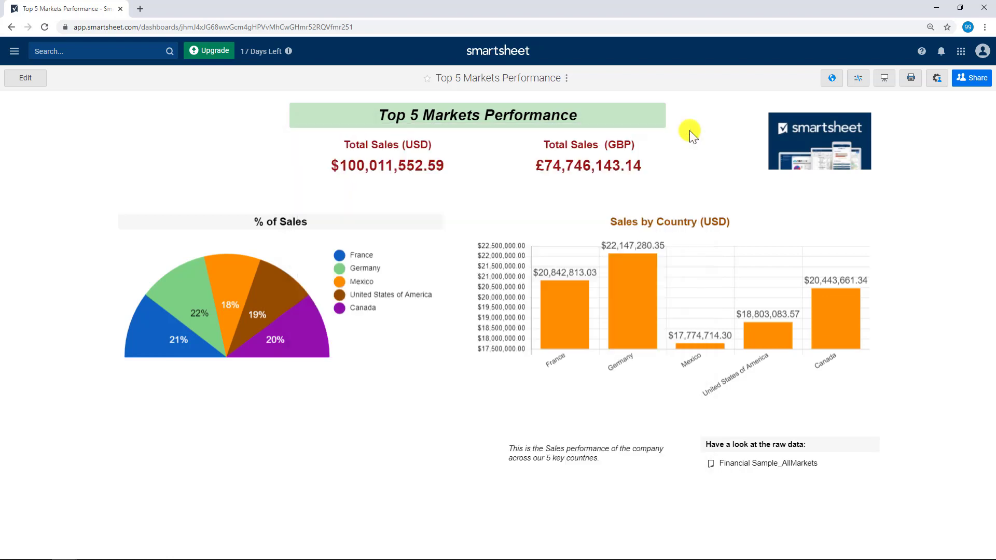